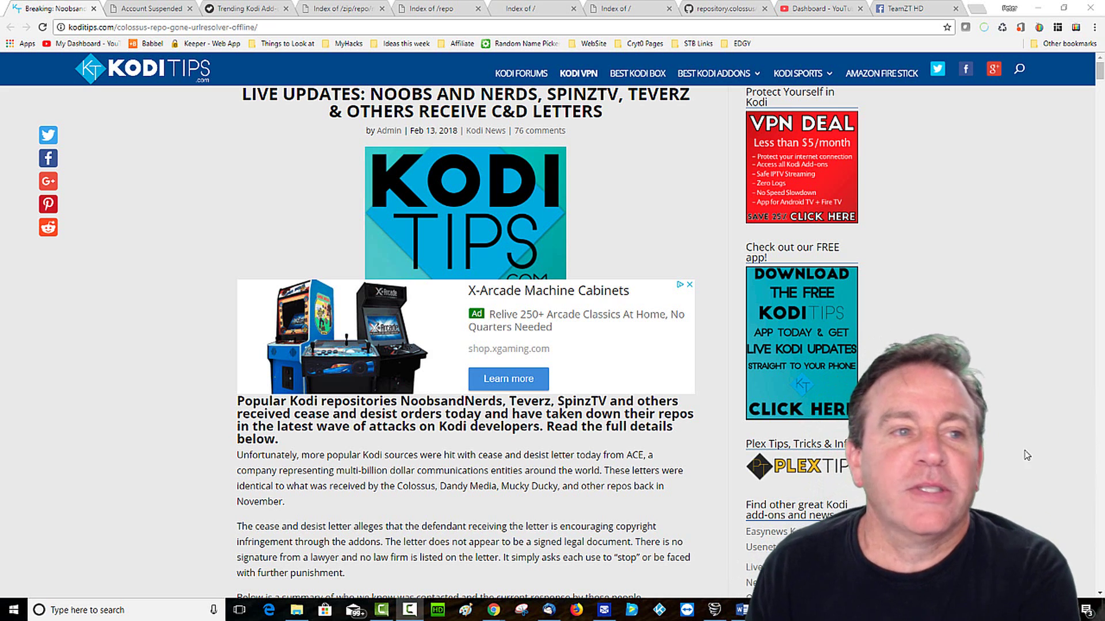
Step: Review the suspended Noobs and Nerds site, the article on repository takedowns down to the Blamo Repo section, and the trending add-ons chart
{"action": "left_click", "coordinate": [143, 7]}
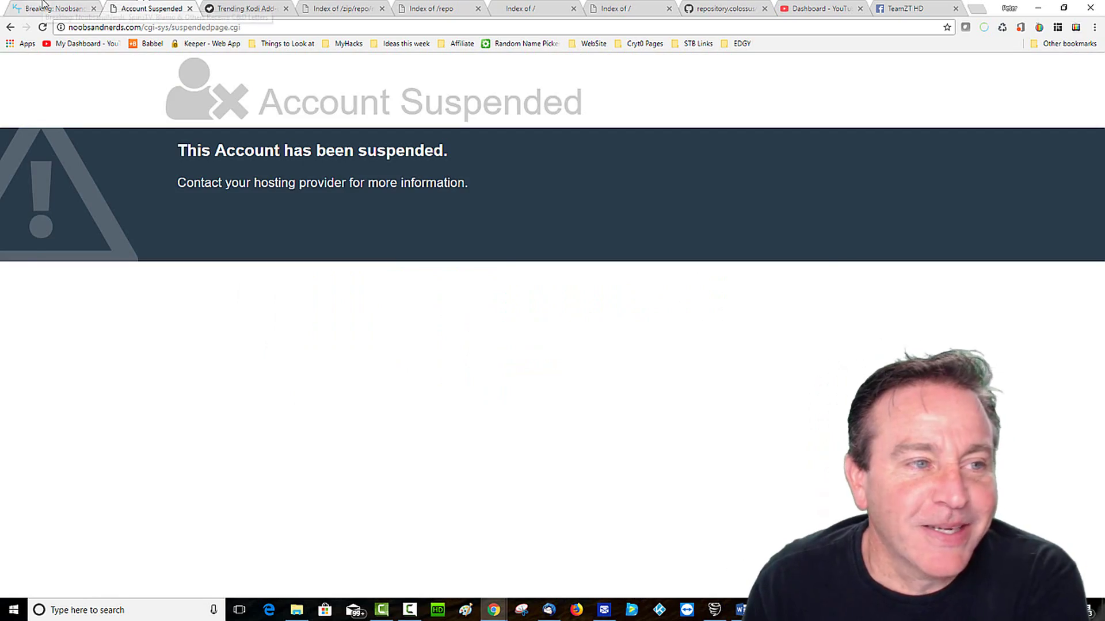
{"action": "left_click", "coordinate": [58, 8]}
{"action": "scroll", "coordinate": [433, 278], "scroll_direction": "down", "scroll_amount": 3}
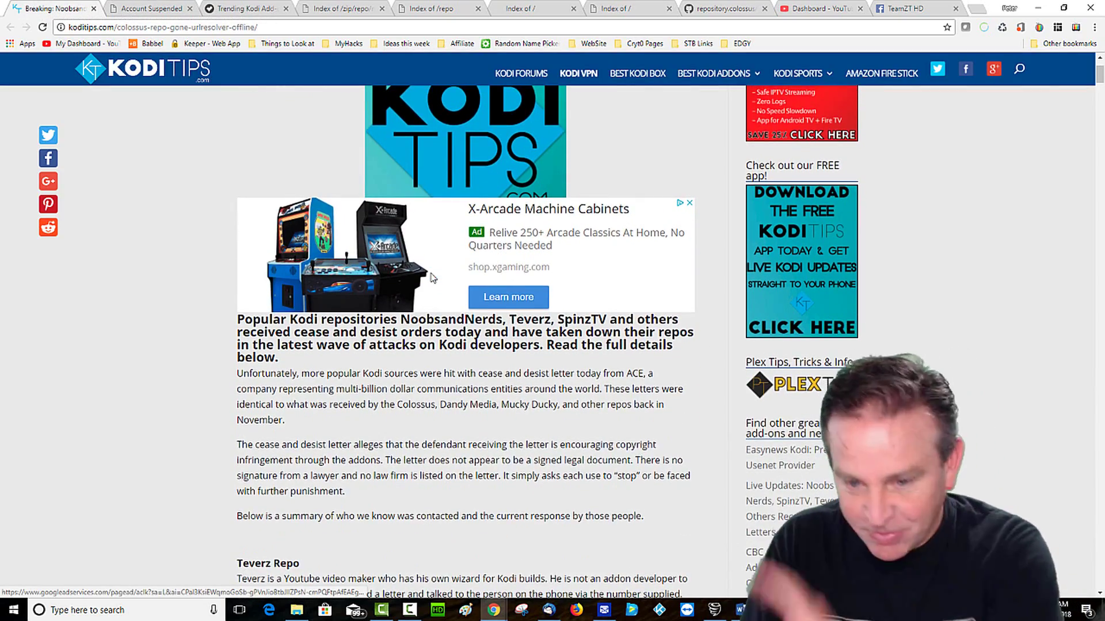
{"action": "scroll", "coordinate": [433, 278], "scroll_direction": "down", "scroll_amount": 6}
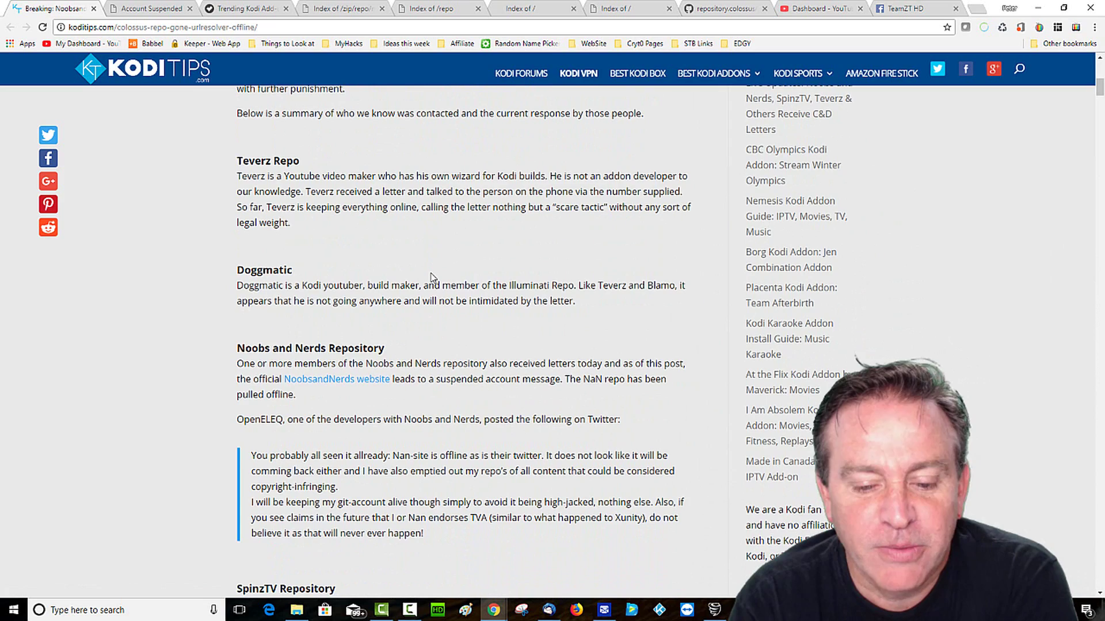
{"action": "scroll", "coordinate": [432, 278], "scroll_direction": "down", "scroll_amount": 5}
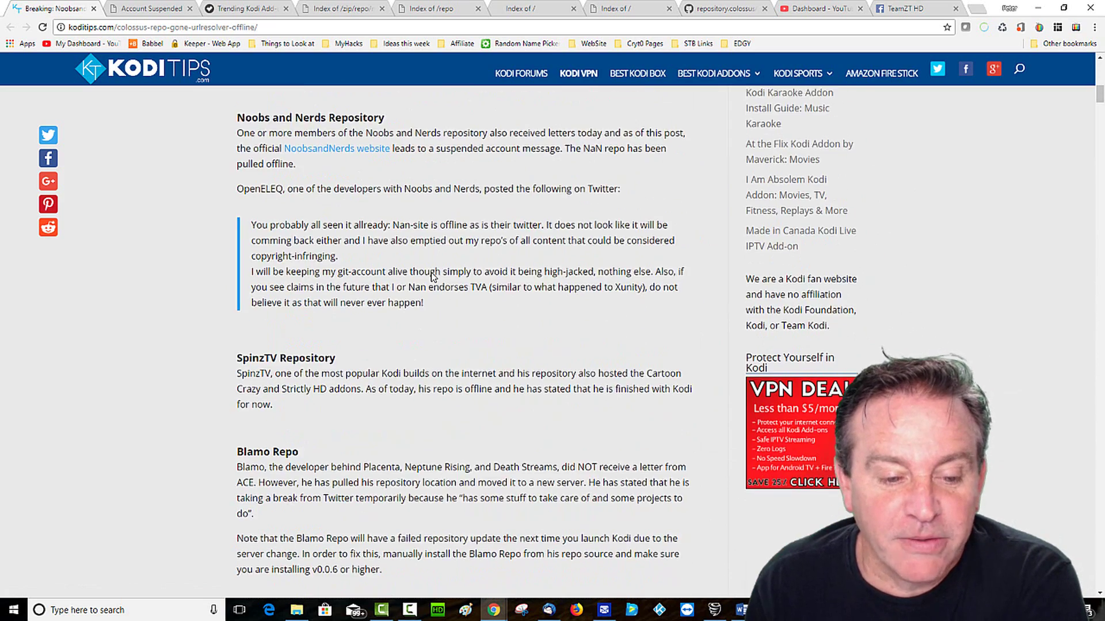
{"action": "scroll", "coordinate": [432, 275], "scroll_direction": "down", "scroll_amount": 1}
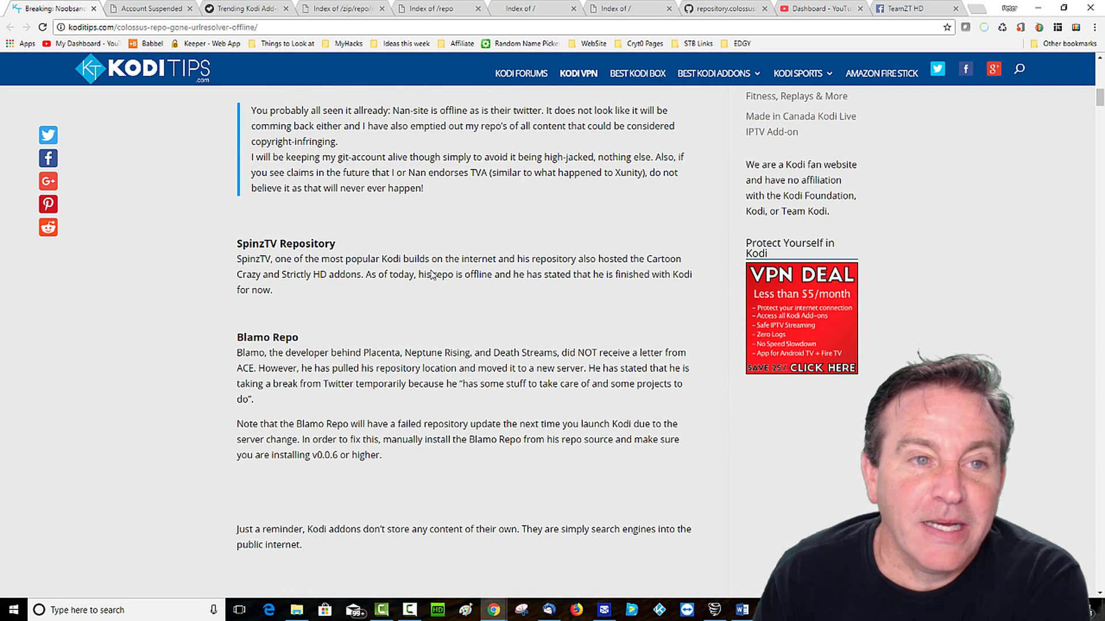
{"action": "left_click", "coordinate": [261, 6]}
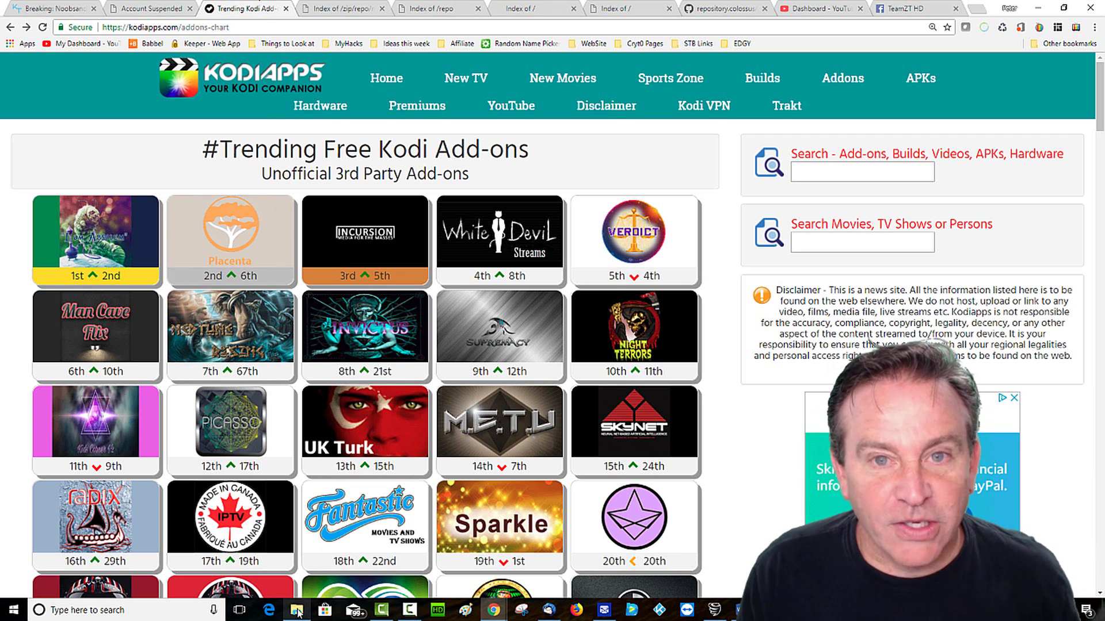
Step: Launch Kodi through the KODI TEST2 shortcut on the OWC HD (E:) drive and allow it through the firewall on private networks
{"action": "left_click", "coordinate": [296, 609]}
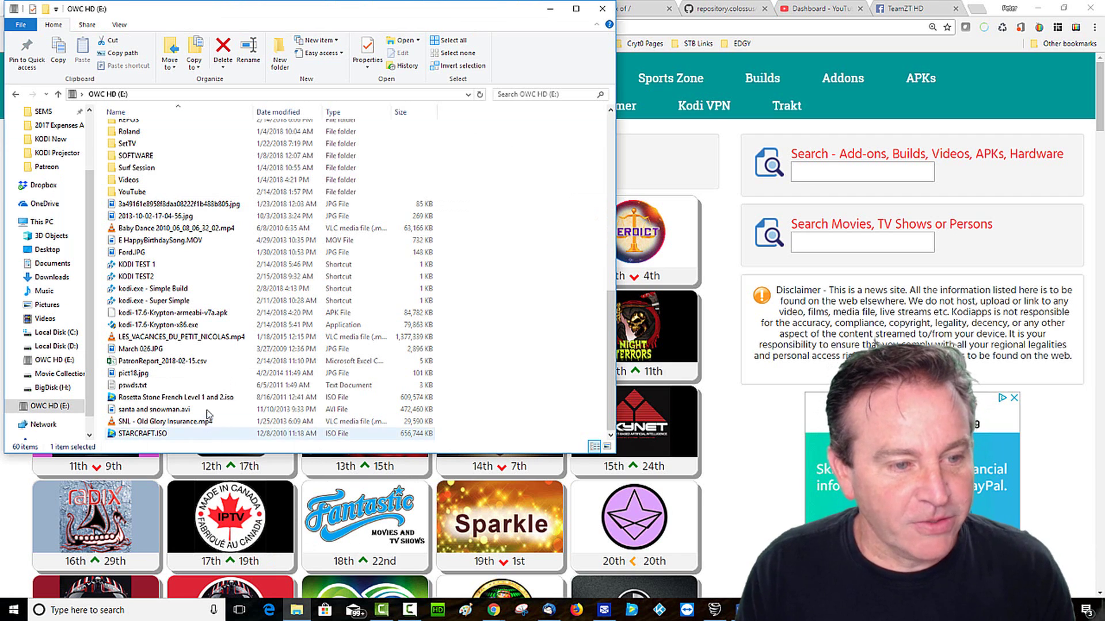
{"action": "left_click", "coordinate": [182, 276]}
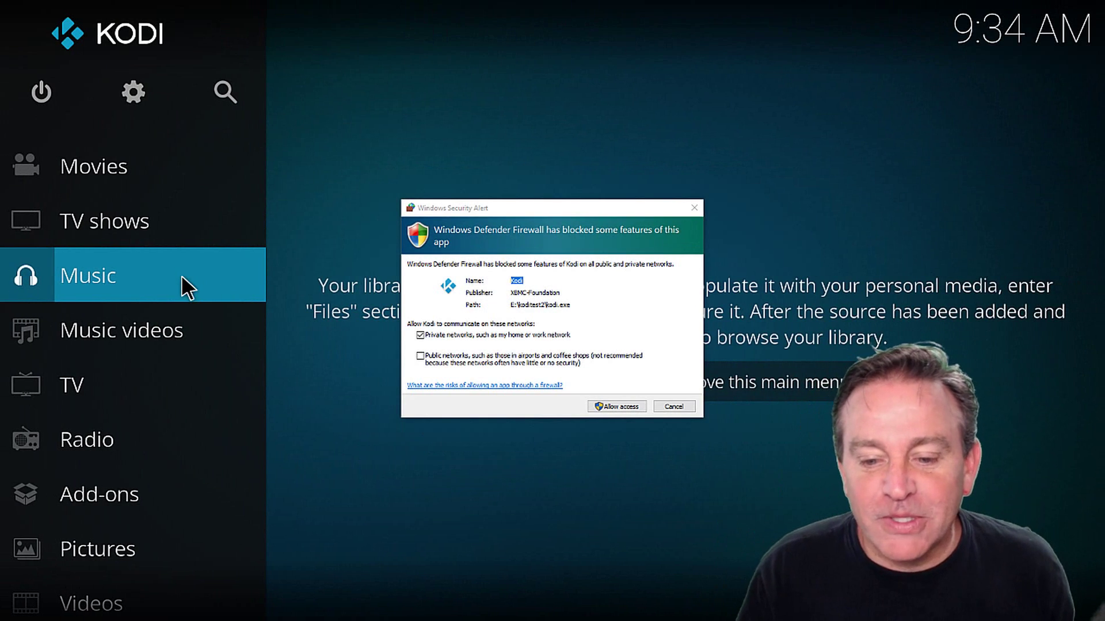
{"action": "left_click", "coordinate": [626, 407]}
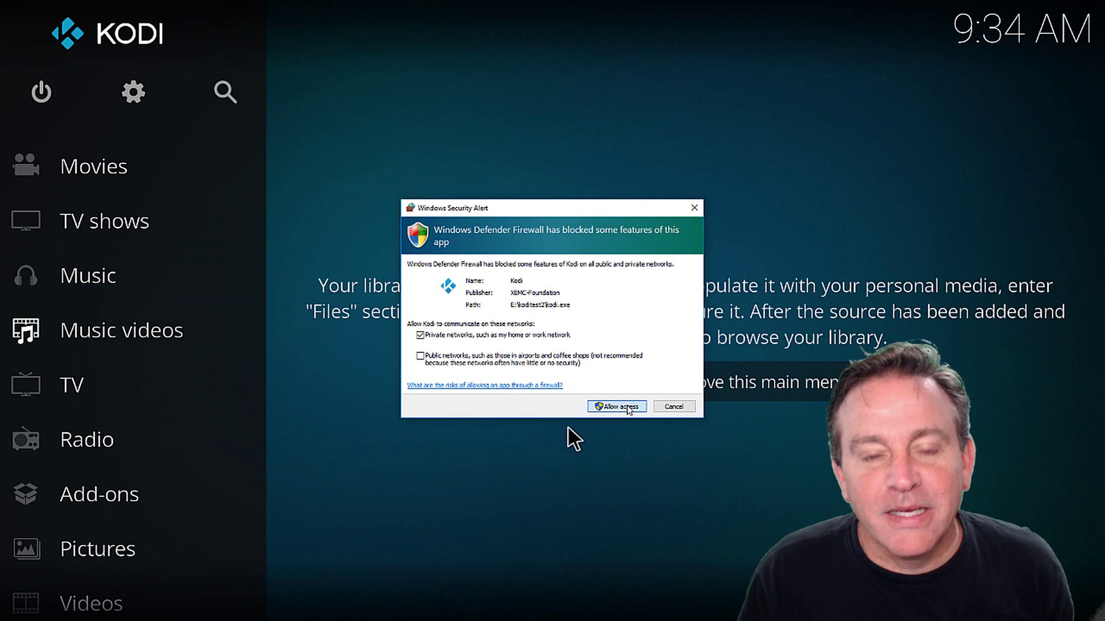
{"action": "left_click", "coordinate": [628, 407]}
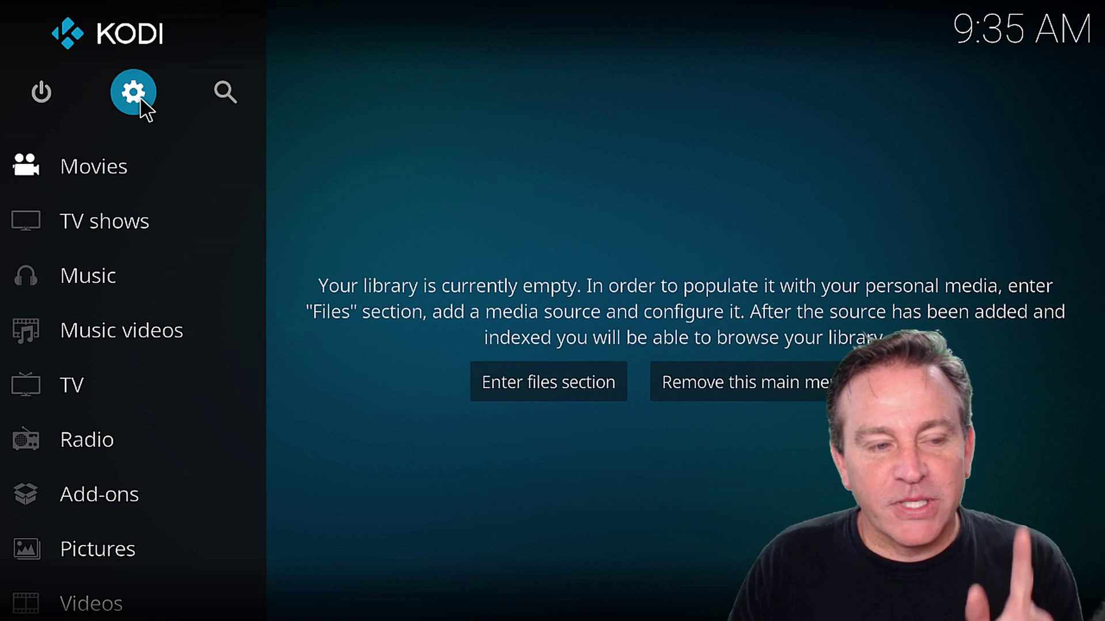
Step: Enable Unknown sources in Kodi's add-on system settings, accept the personal data warning, and return to the home screen
{"action": "left_click", "coordinate": [134, 92]}
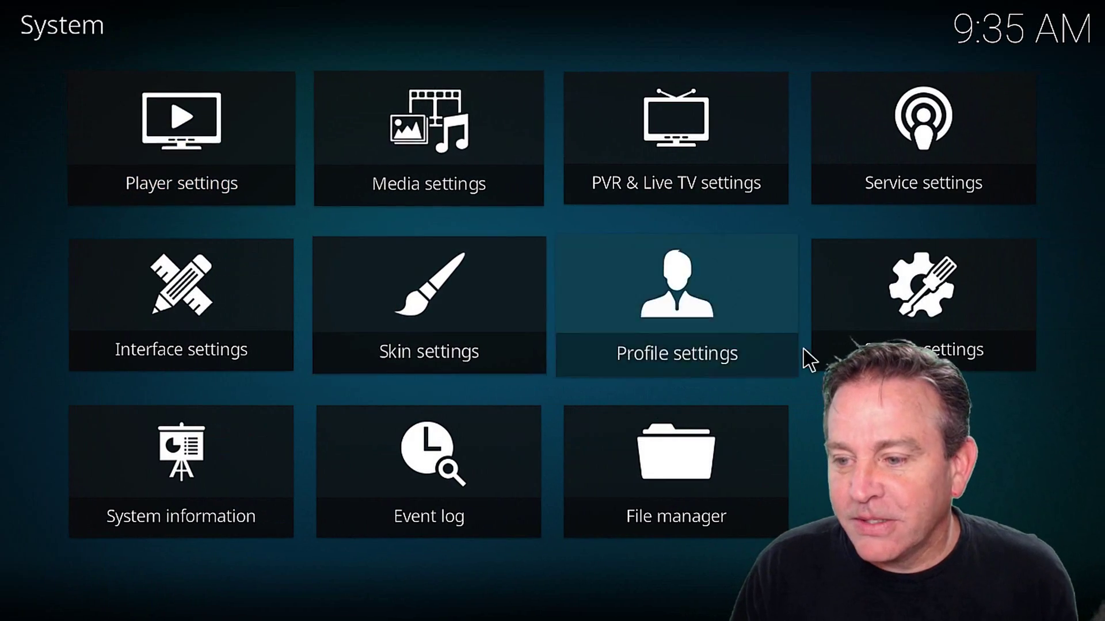
{"action": "left_click", "coordinate": [1020, 309]}
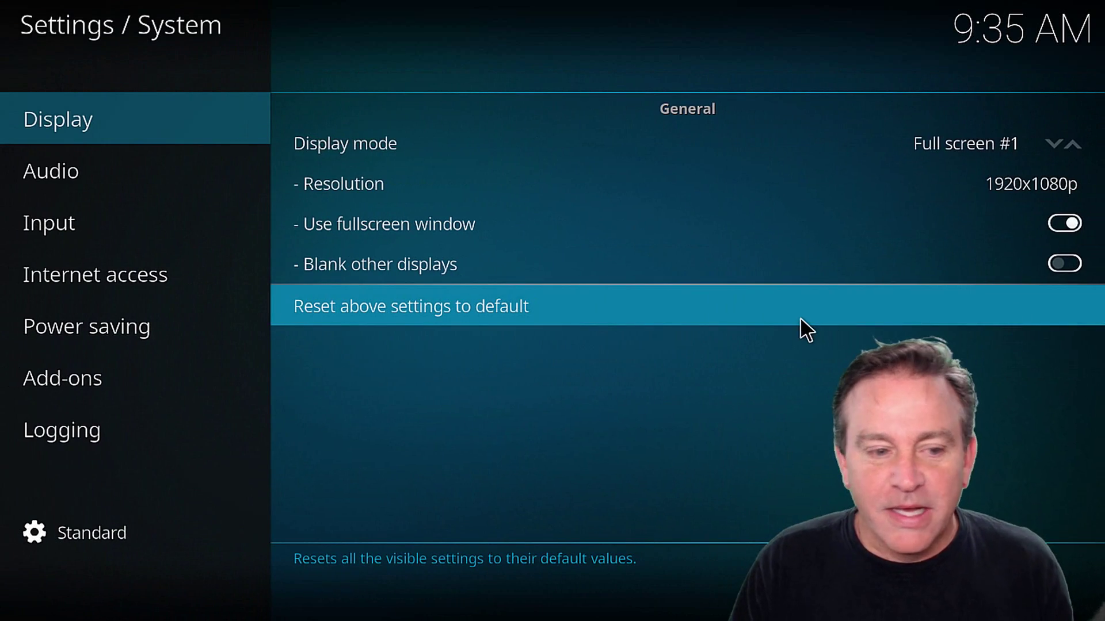
{"action": "left_click", "coordinate": [158, 403]}
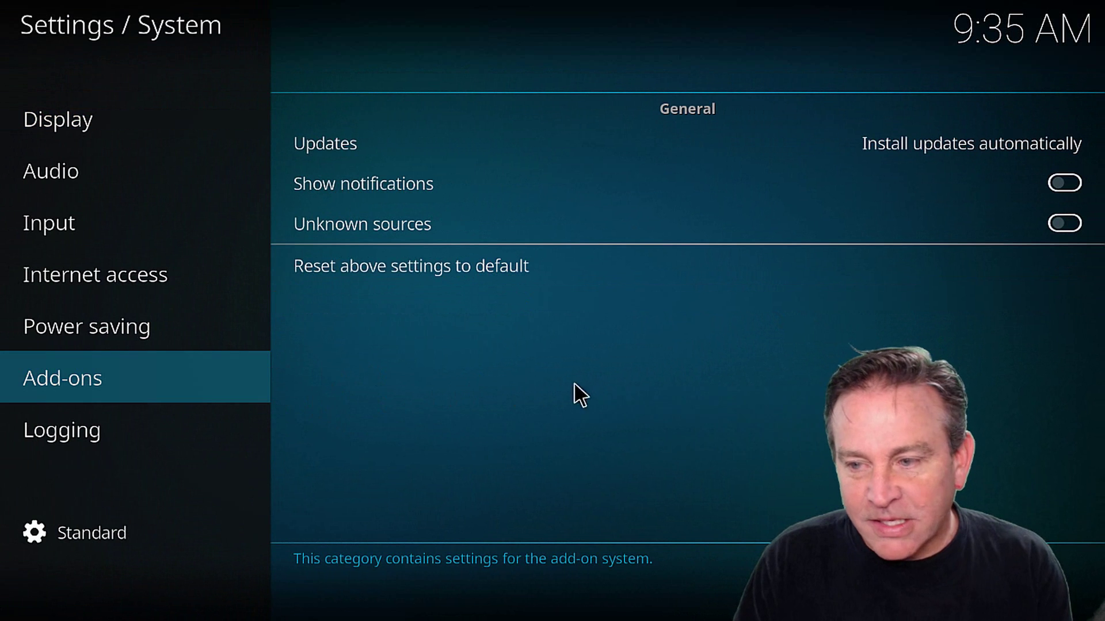
{"action": "left_click", "coordinate": [887, 229]}
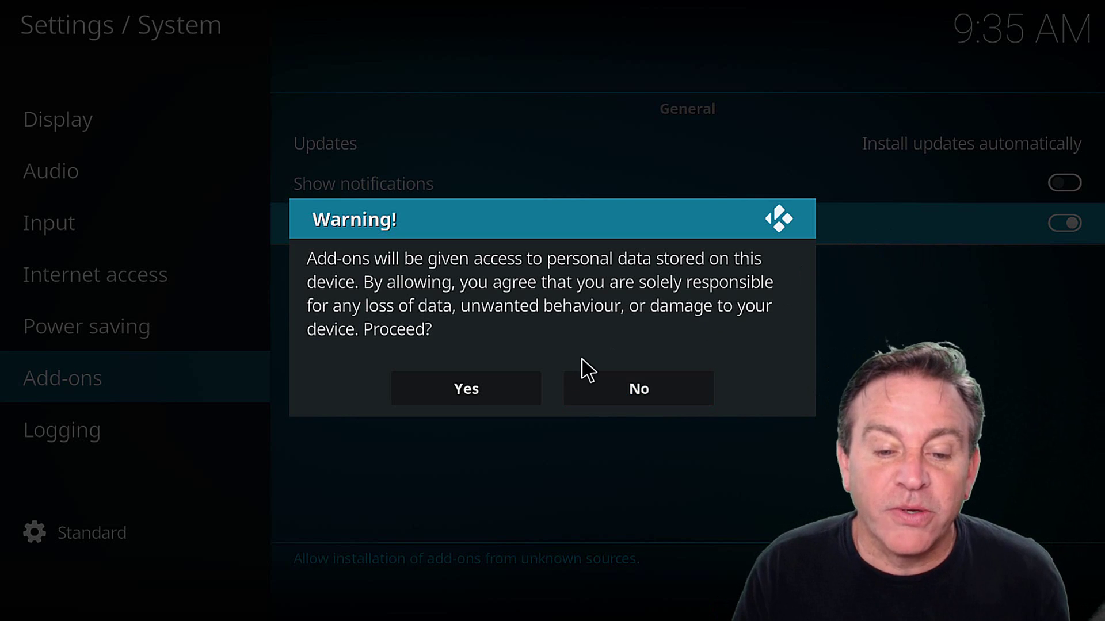
{"action": "left_click", "coordinate": [535, 377]}
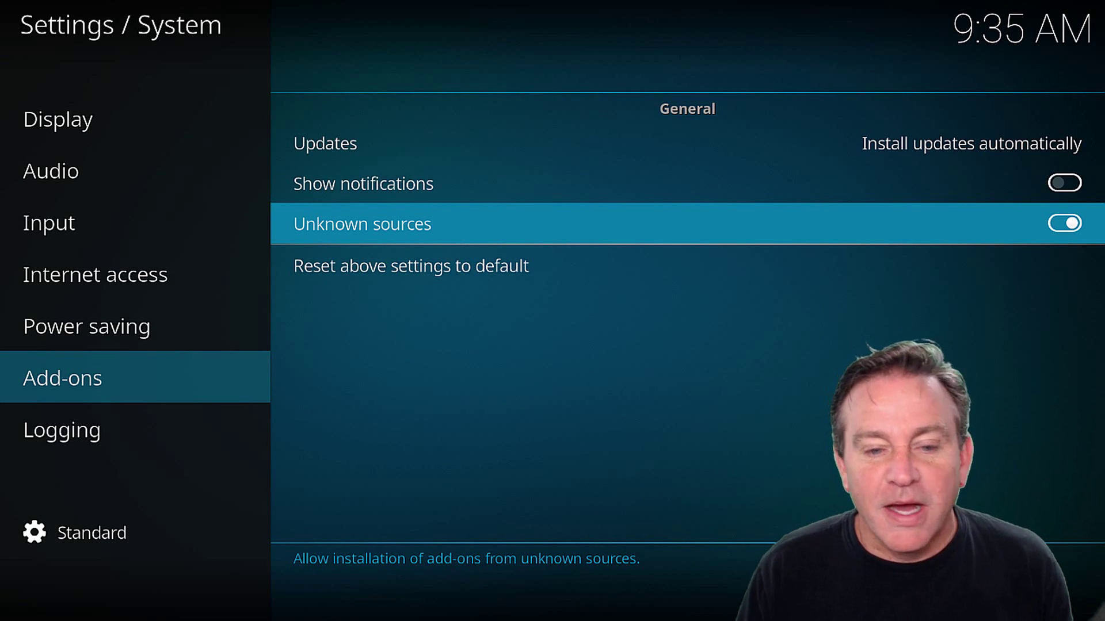
{"action": "right_click", "coordinate": [472, 388]}
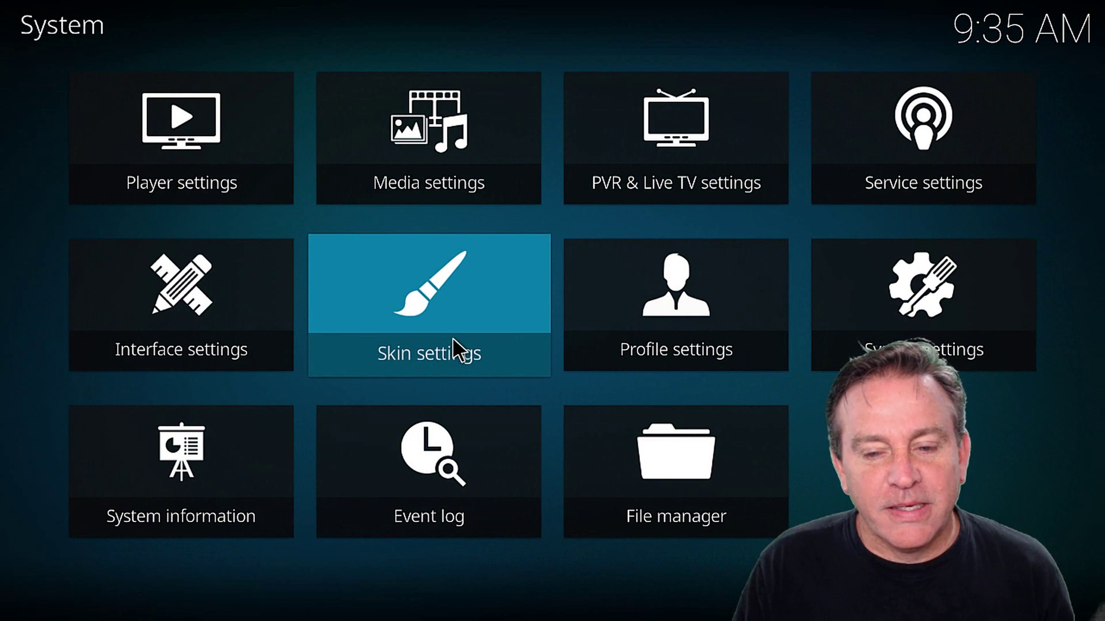
{"action": "right_click", "coordinate": [452, 338]}
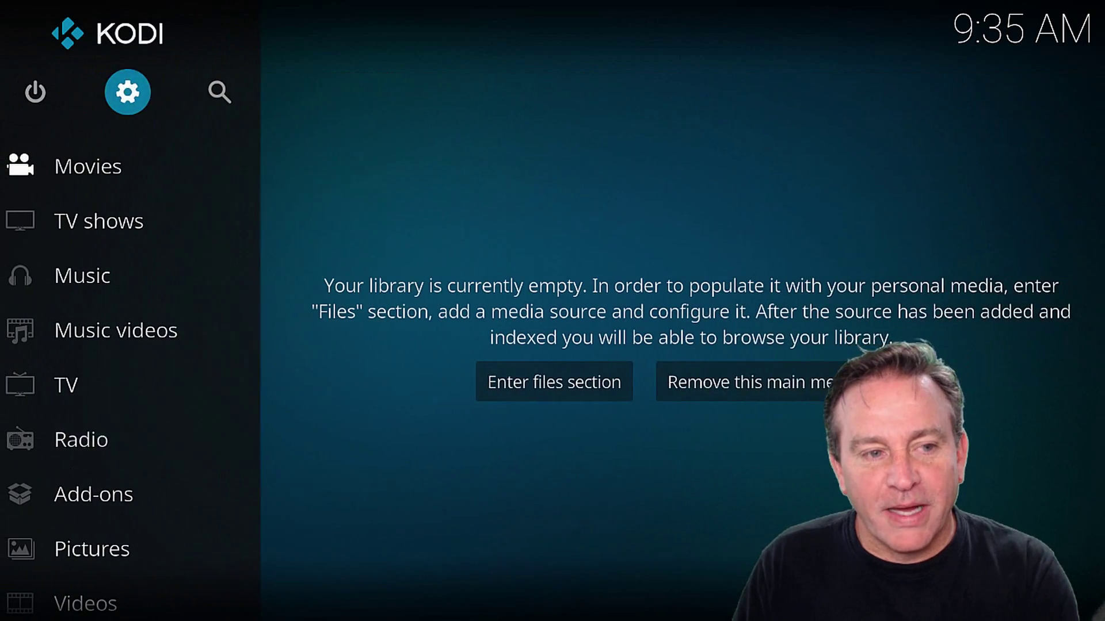
Step: Open Kodi's file manager and change the program from full screen to a window
{"action": "left_click", "coordinate": [132, 89]}
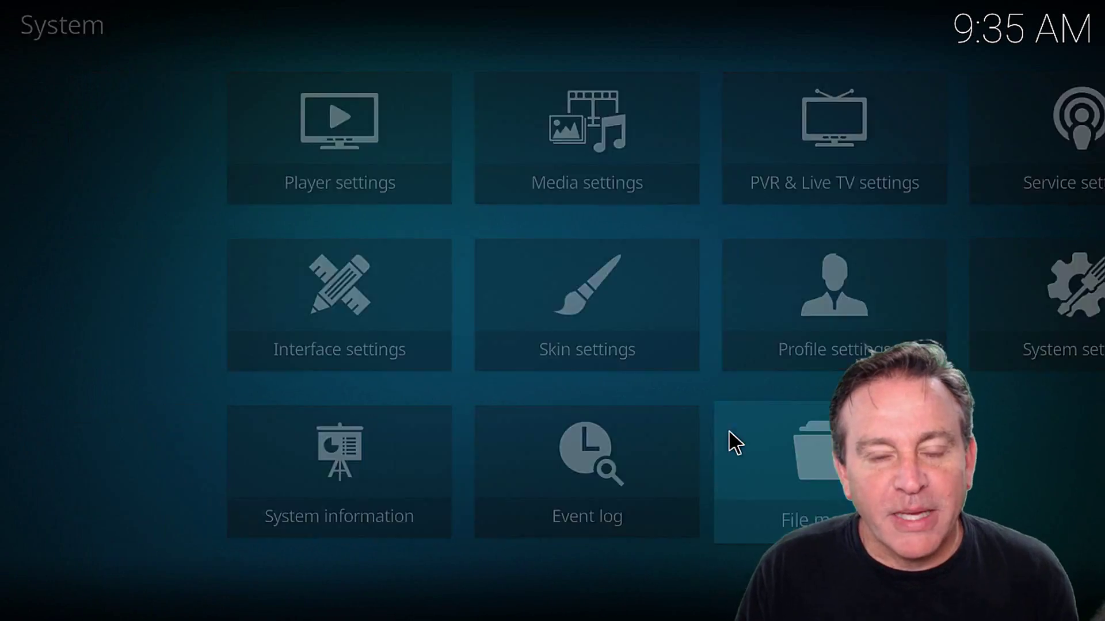
{"action": "left_click", "coordinate": [735, 443]}
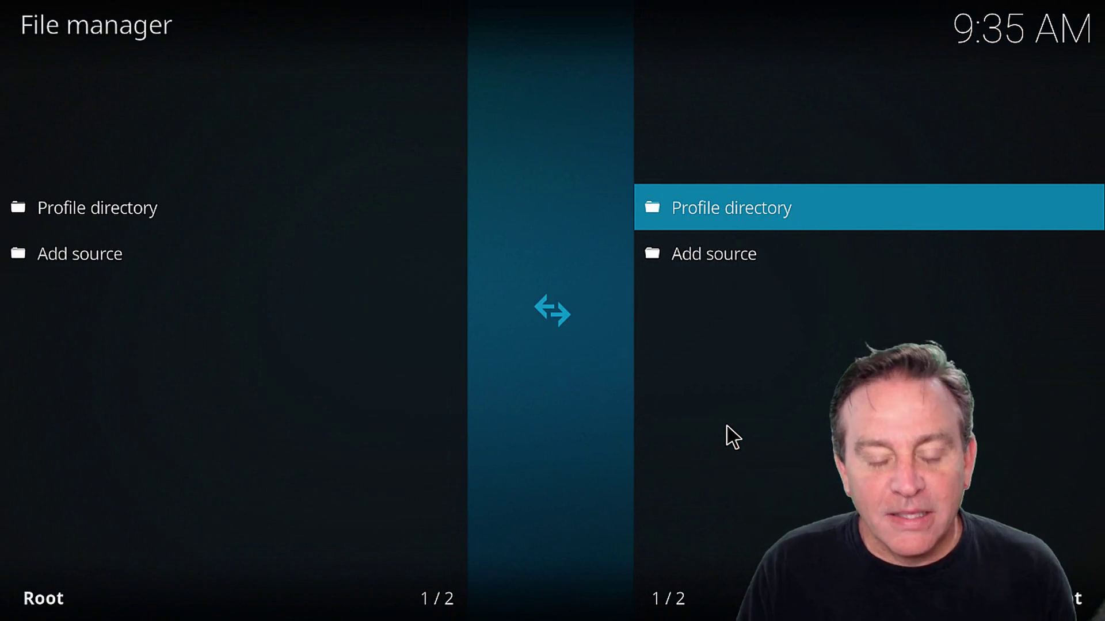
{"action": "key", "text": "backslash"}
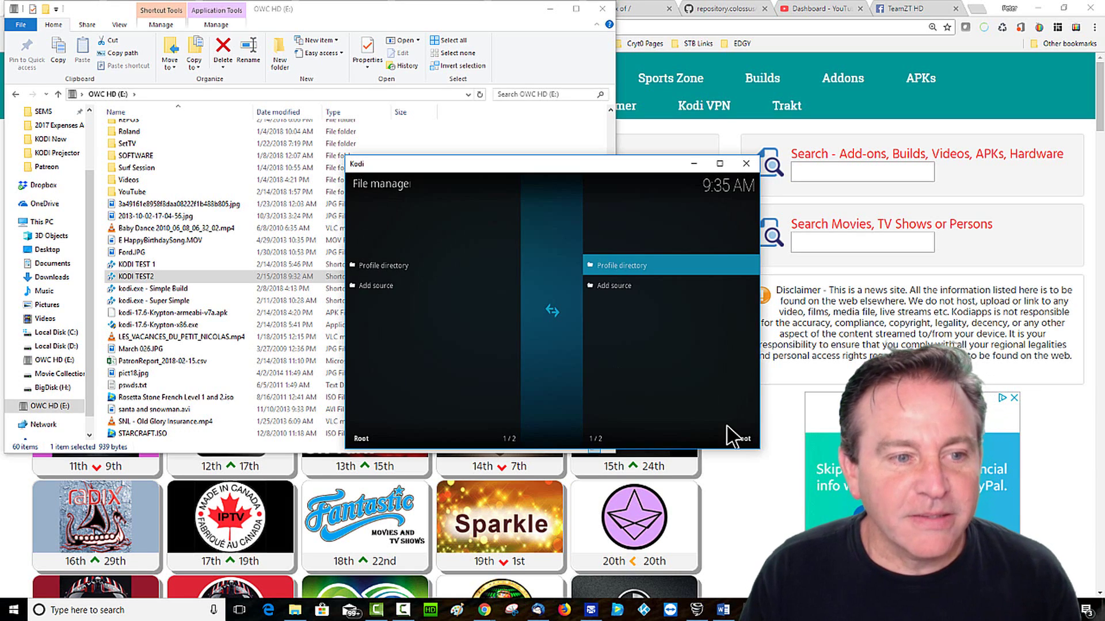
{"action": "left_click", "coordinate": [761, 26]}
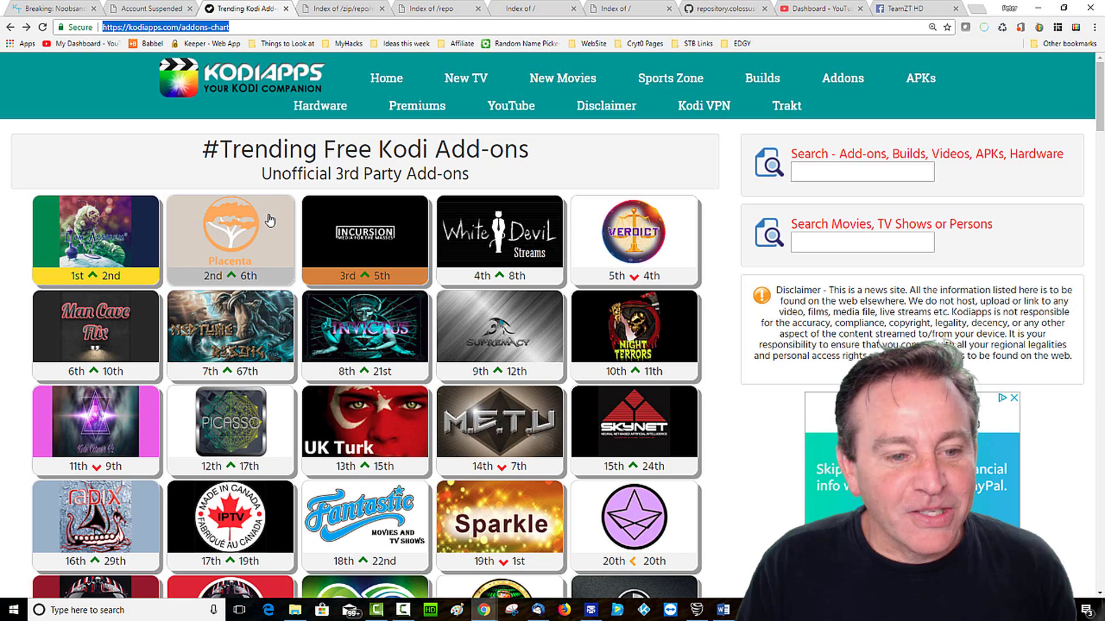
{"action": "left_click", "coordinate": [270, 215]}
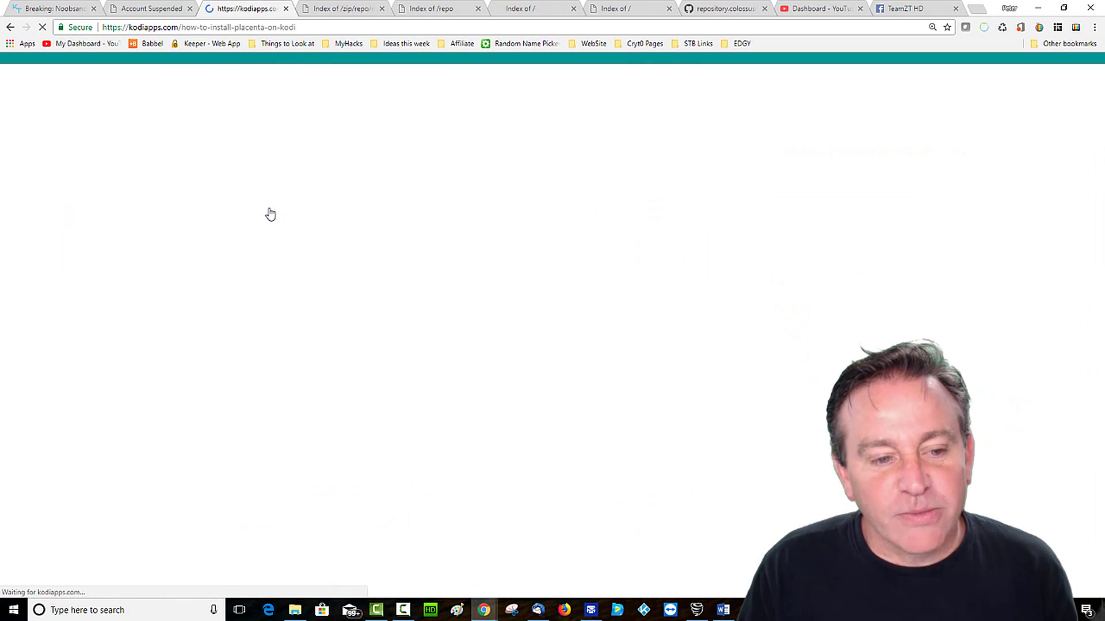
{"action": "scroll", "coordinate": [409, 320], "scroll_direction": "down", "scroll_amount": 6}
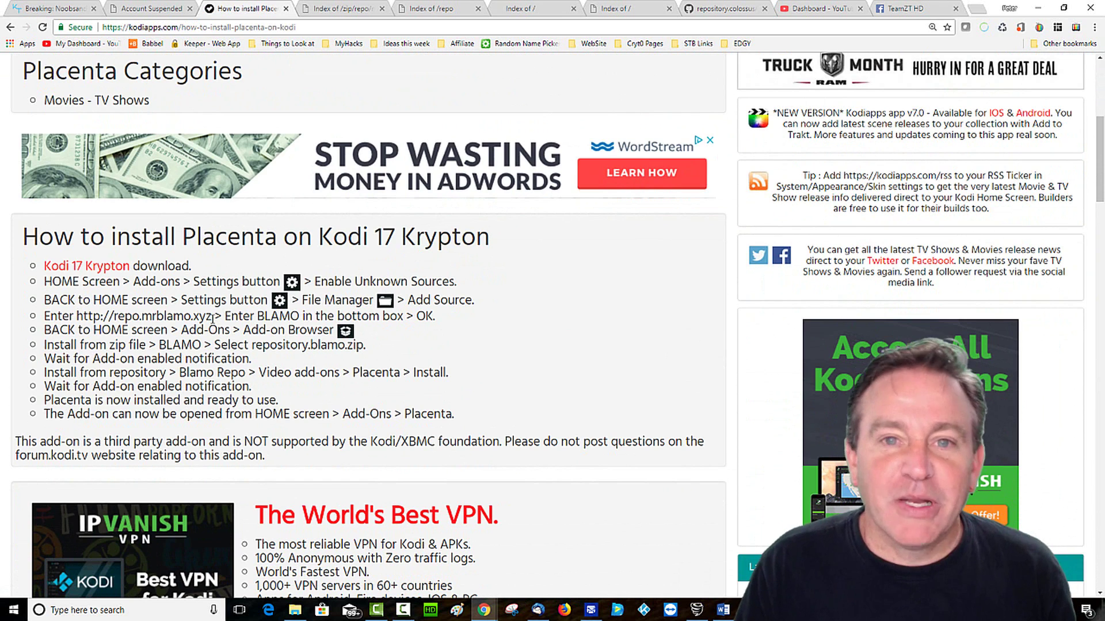
{"action": "left_click_drag", "start_coordinate": [212, 316], "coordinate": [94, 309]}
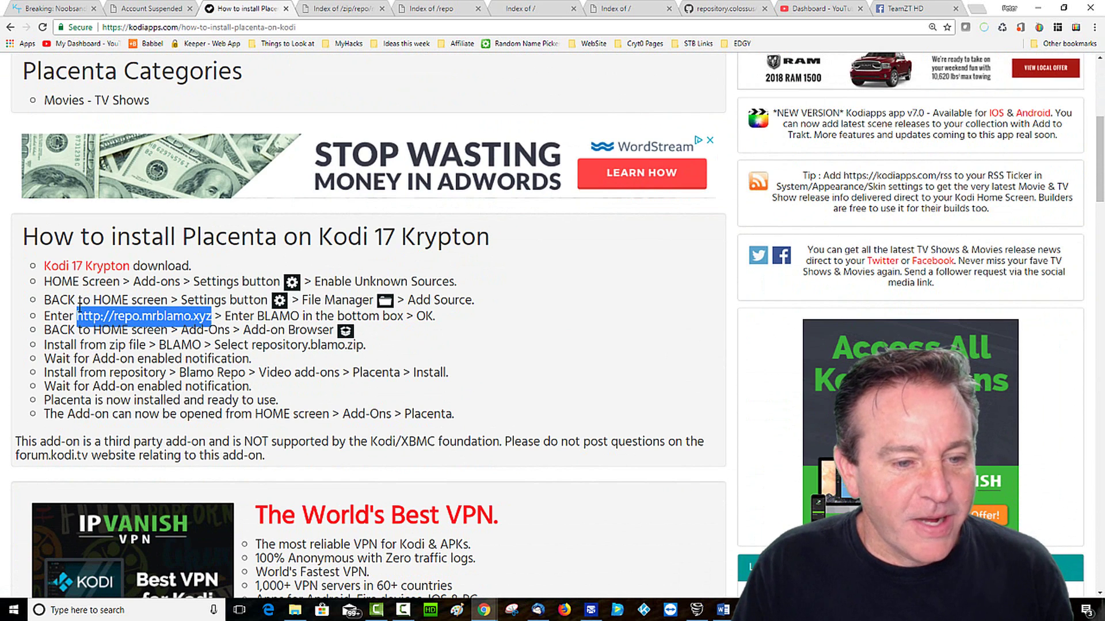
{"action": "right_click", "coordinate": [143, 319]}
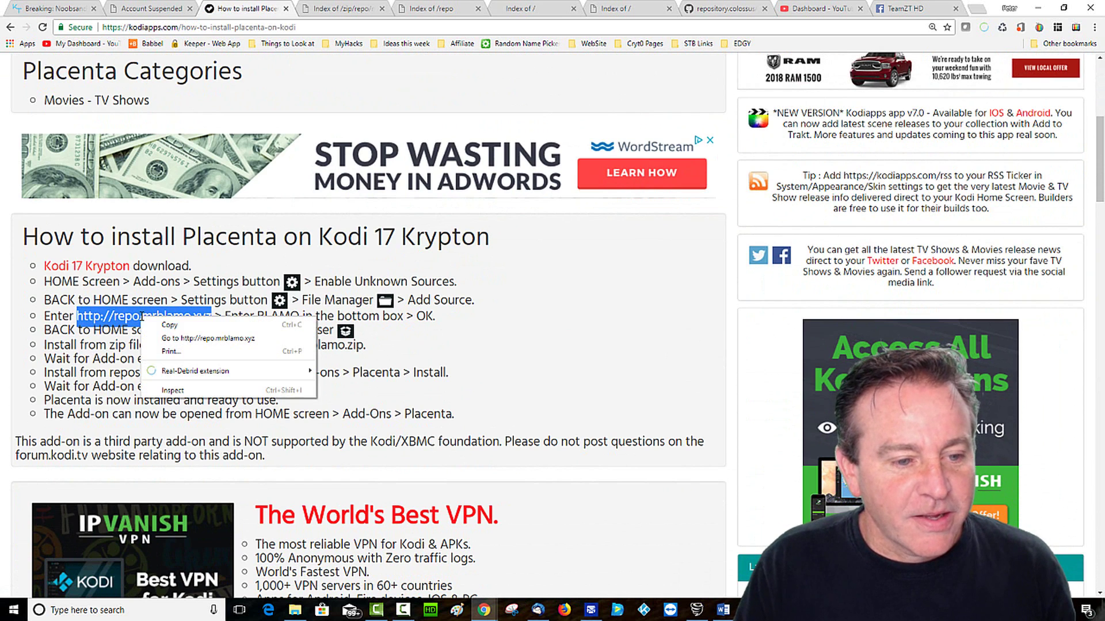
{"action": "left_click", "coordinate": [191, 329]}
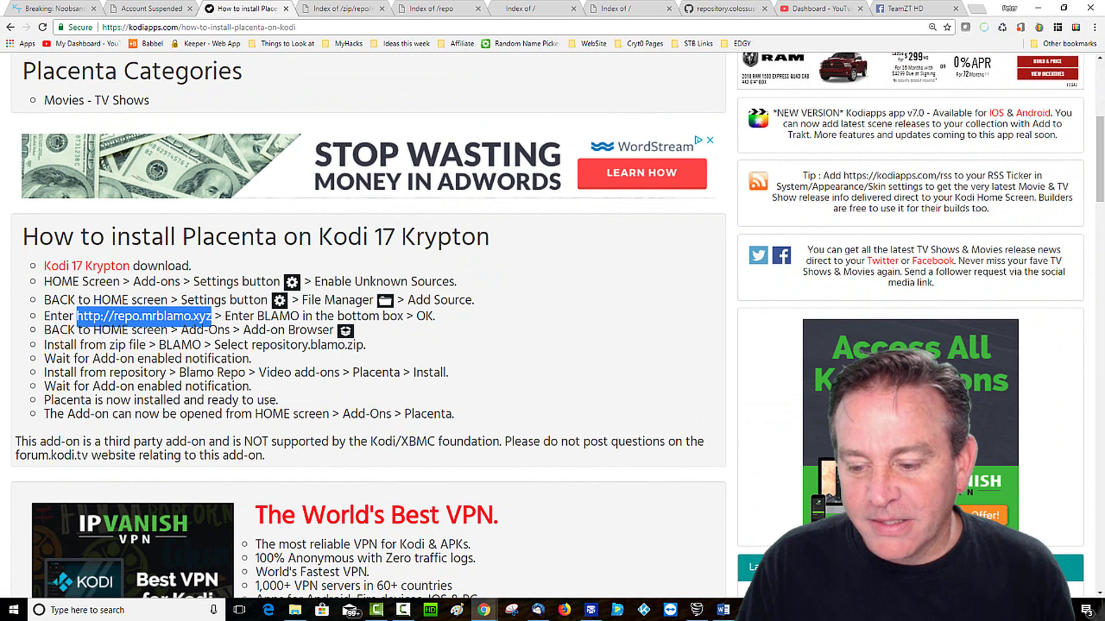
{"action": "key", "text": "alt+Tab"}
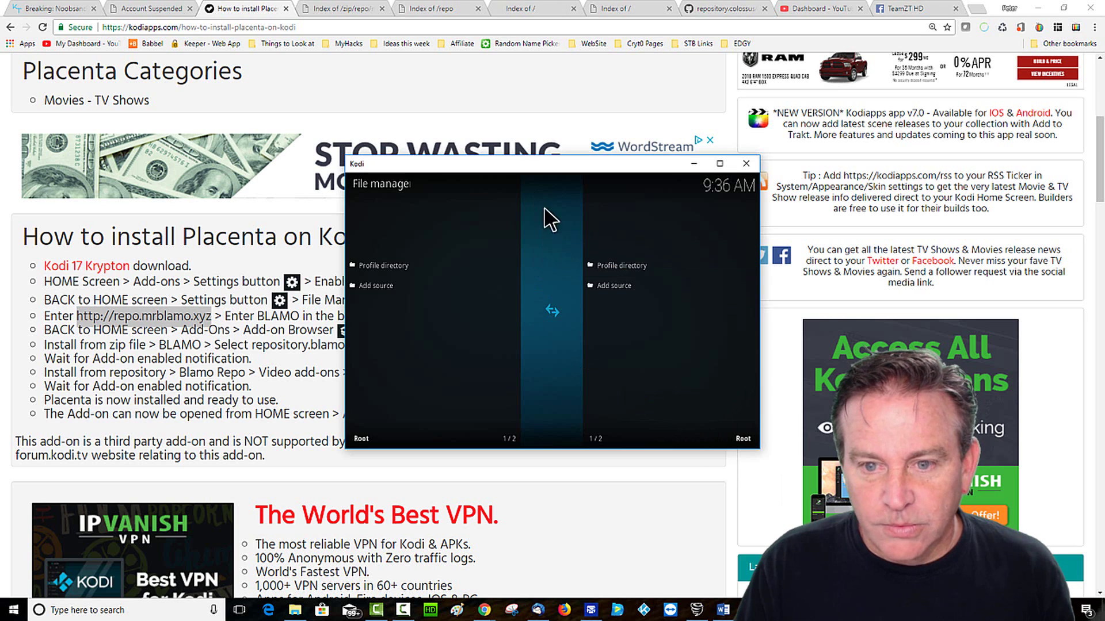
{"action": "left_click", "coordinate": [719, 163]}
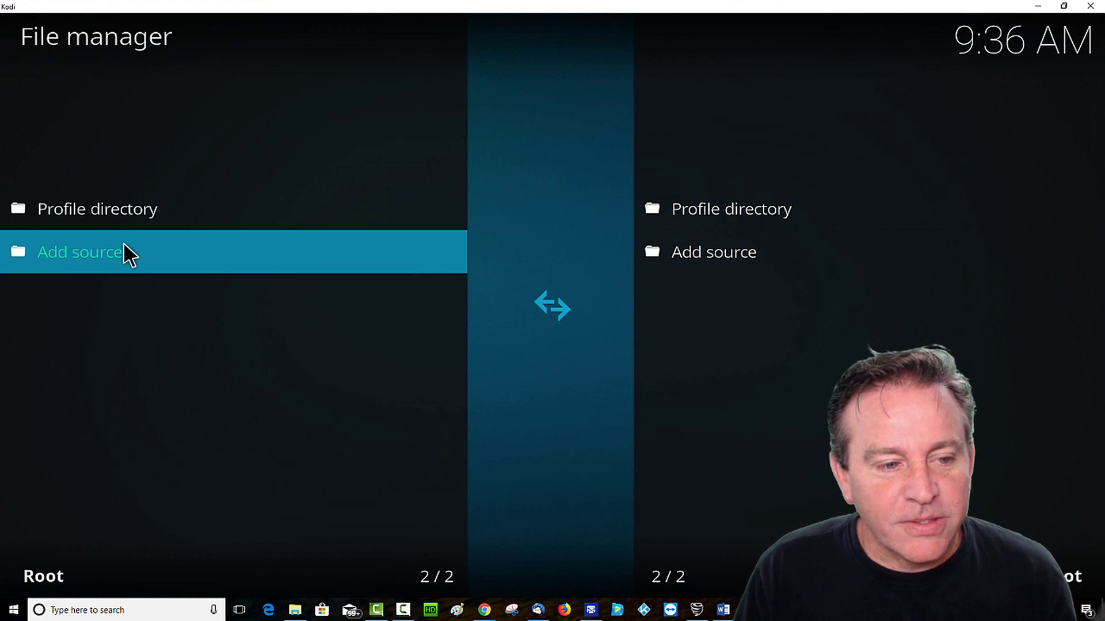
{"action": "left_click", "coordinate": [123, 243]}
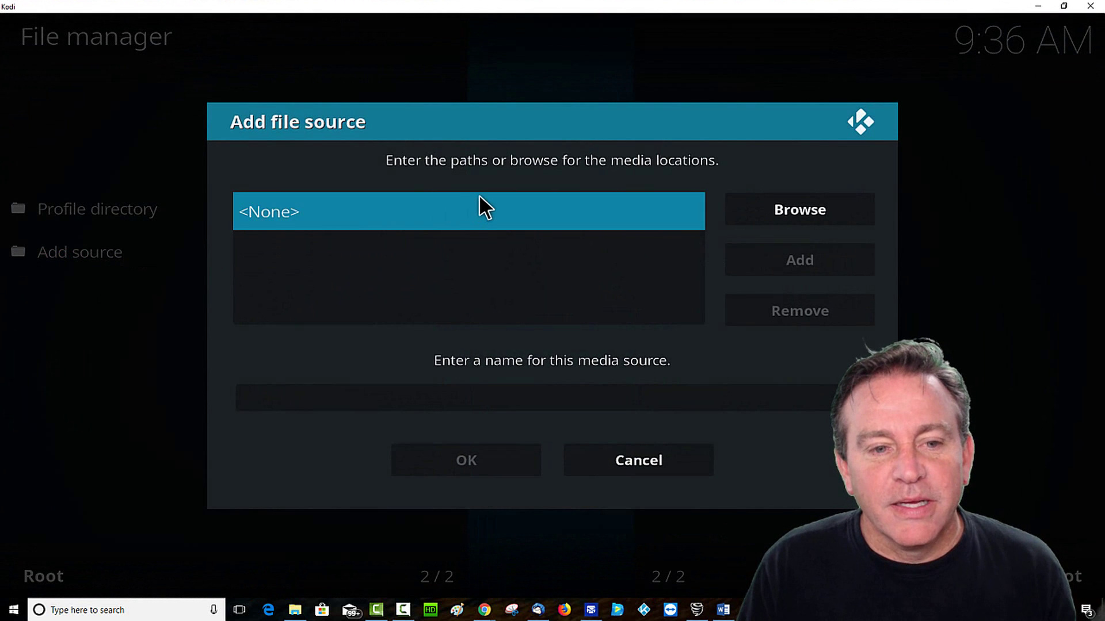
{"action": "left_click", "coordinate": [479, 197]}
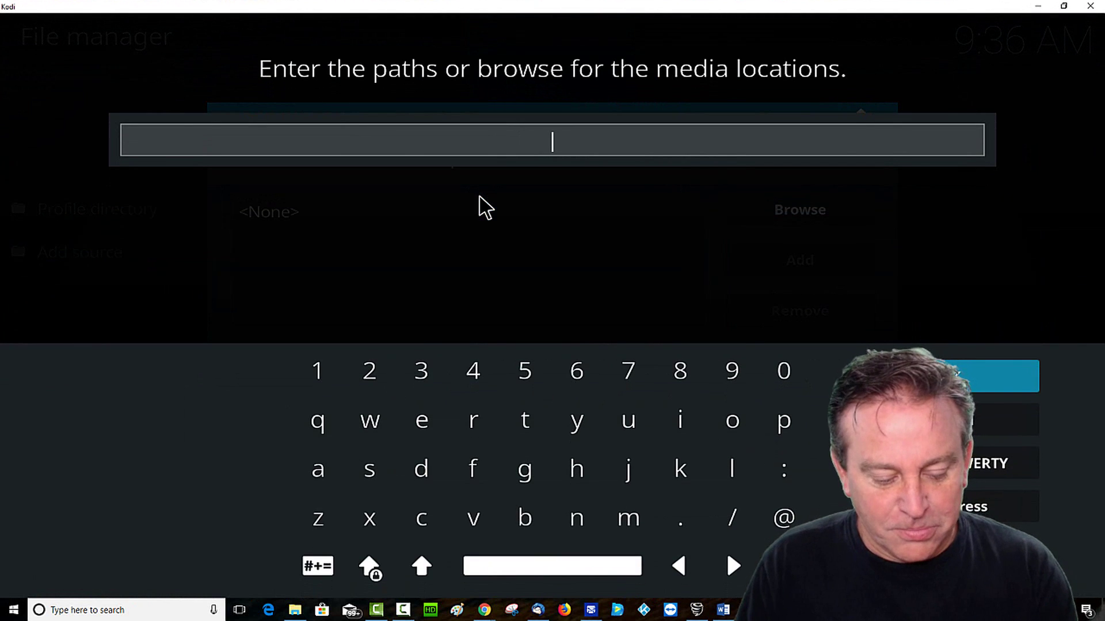
{"action": "key", "text": "ctrl+v"}
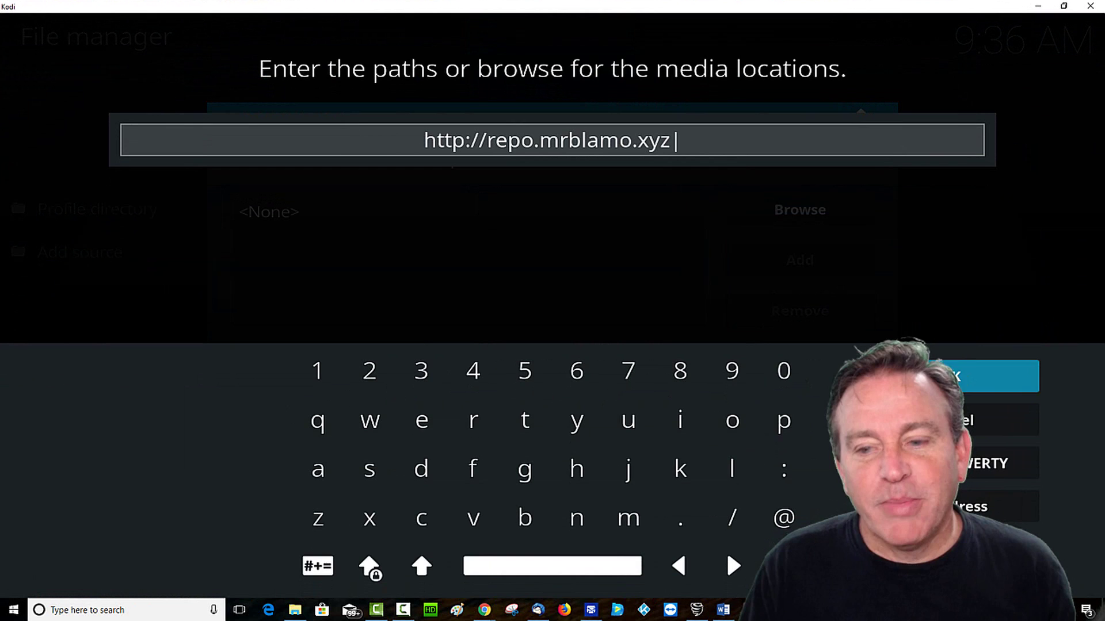
{"action": "left_click", "coordinate": [989, 376]}
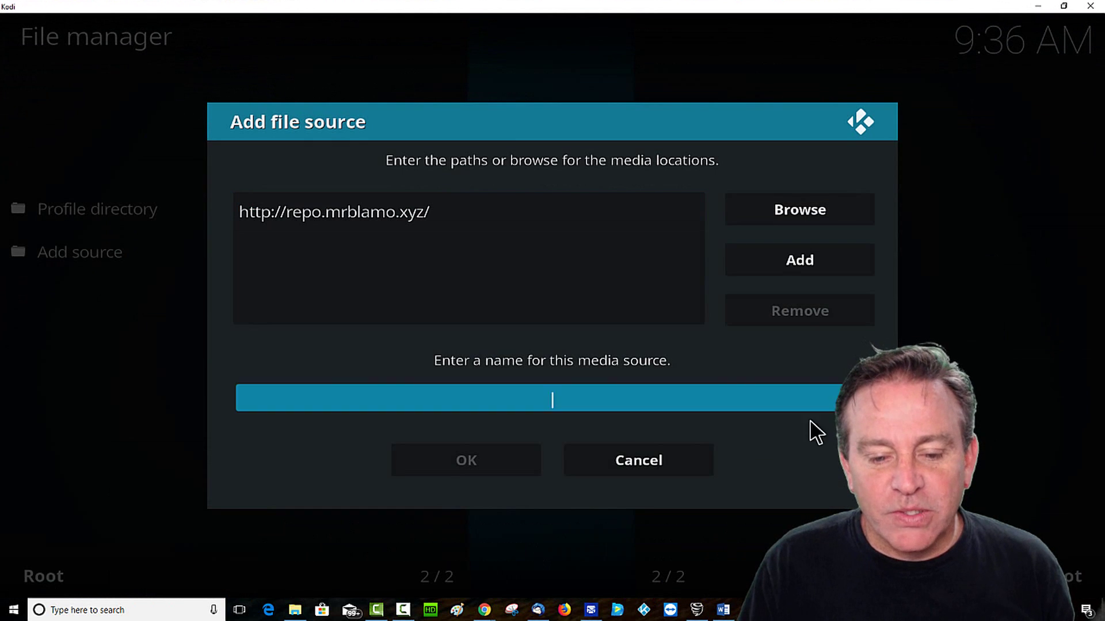
Step: Name the new media source ".blamo" and save it
{"action": "left_click", "coordinate": [541, 396]}
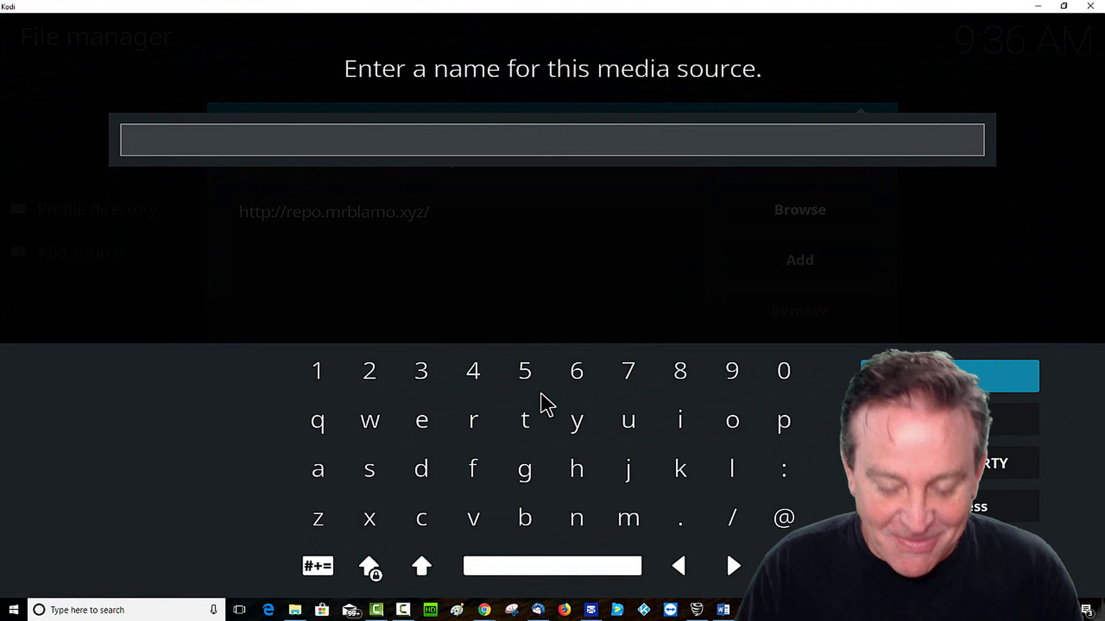
{"action": "type", "text": ".blamo"}
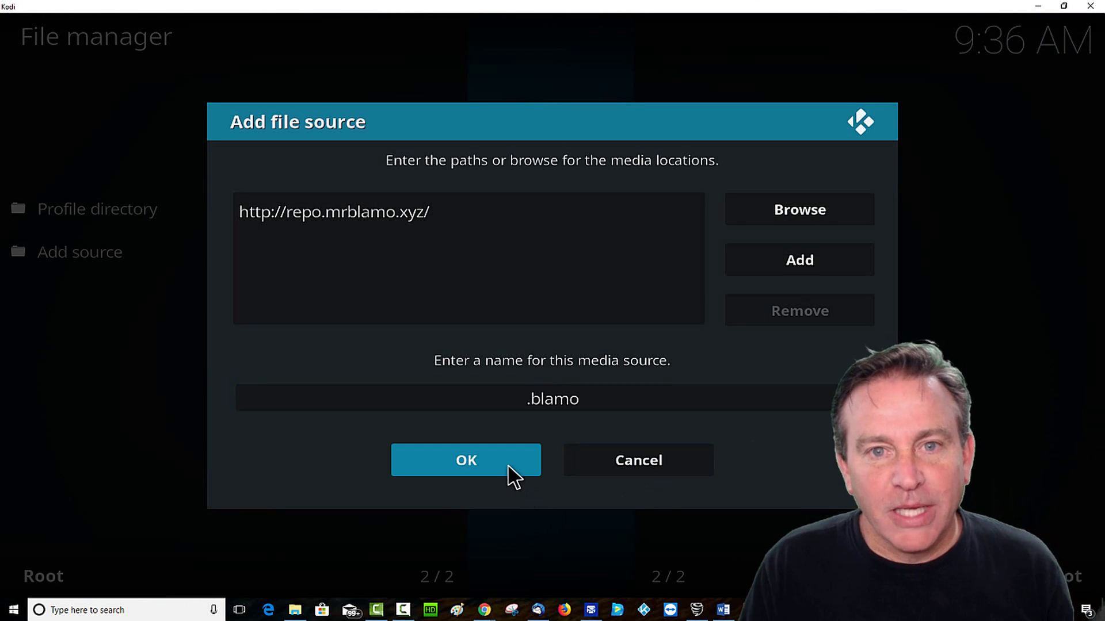
{"action": "left_click", "coordinate": [508, 464]}
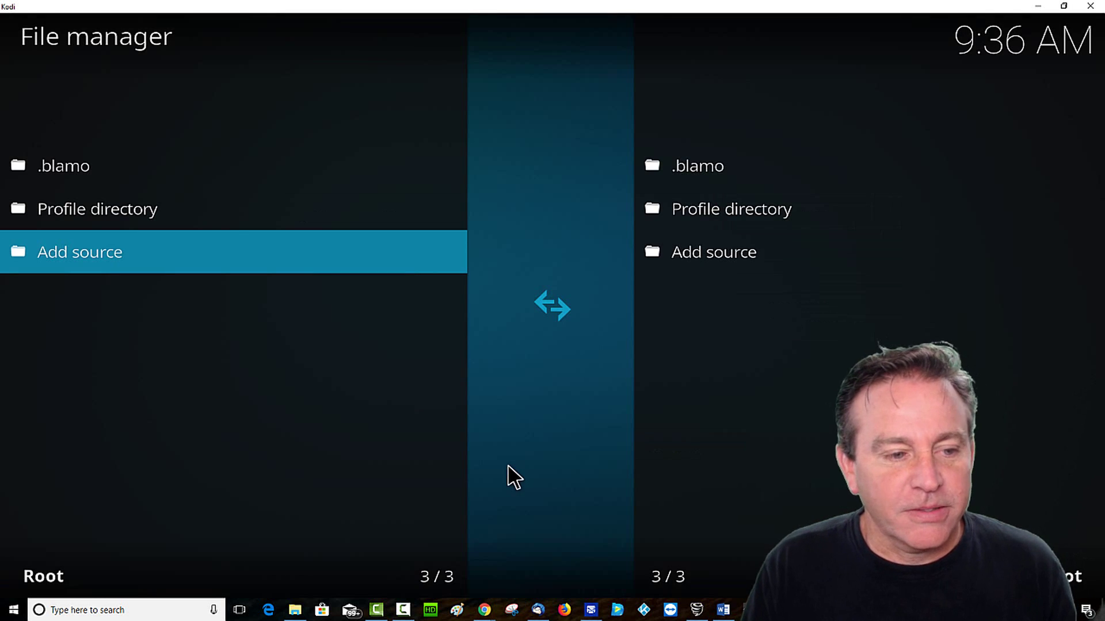
Step: Check the contents of the .blamo source in the file manager and return to the home screen
{"action": "left_click", "coordinate": [198, 162]}
{"action": "key", "text": "Escape"}
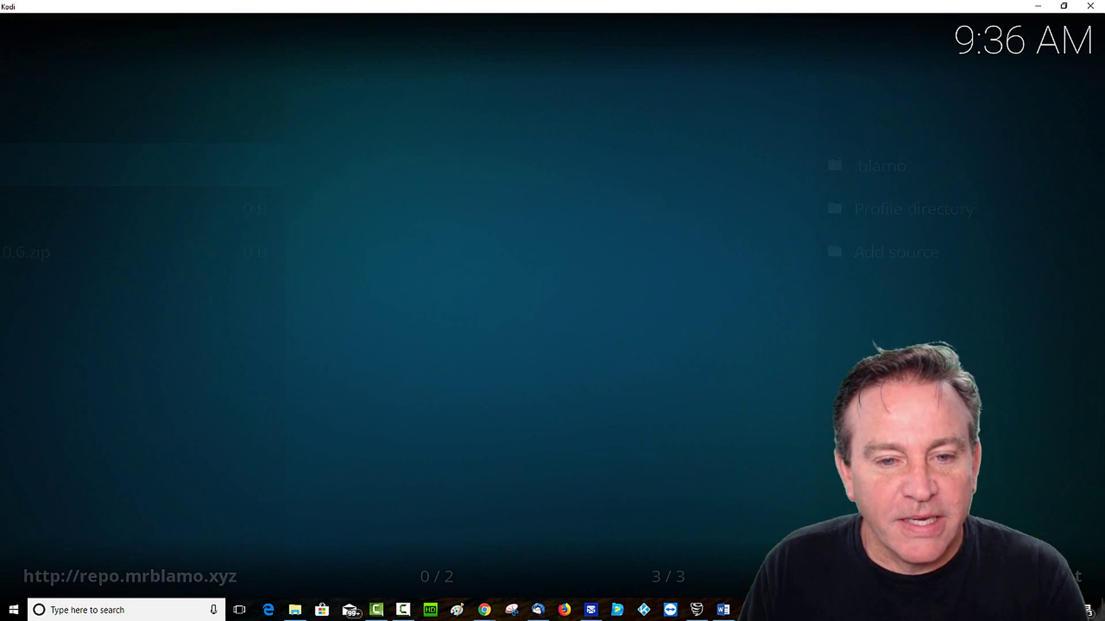
{"action": "key", "text": "Escape"}
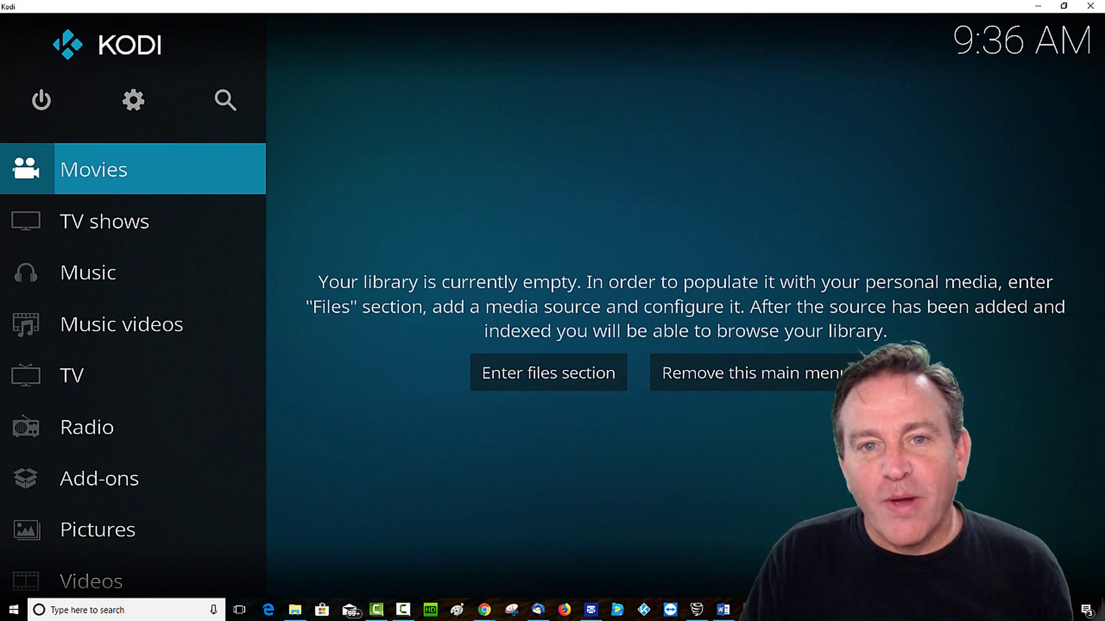
Step: Install the Blamo repository in the add-on browser from the zip file repository.blamo-0.0.6.zip in the .blamo source
{"action": "left_click", "coordinate": [108, 485]}
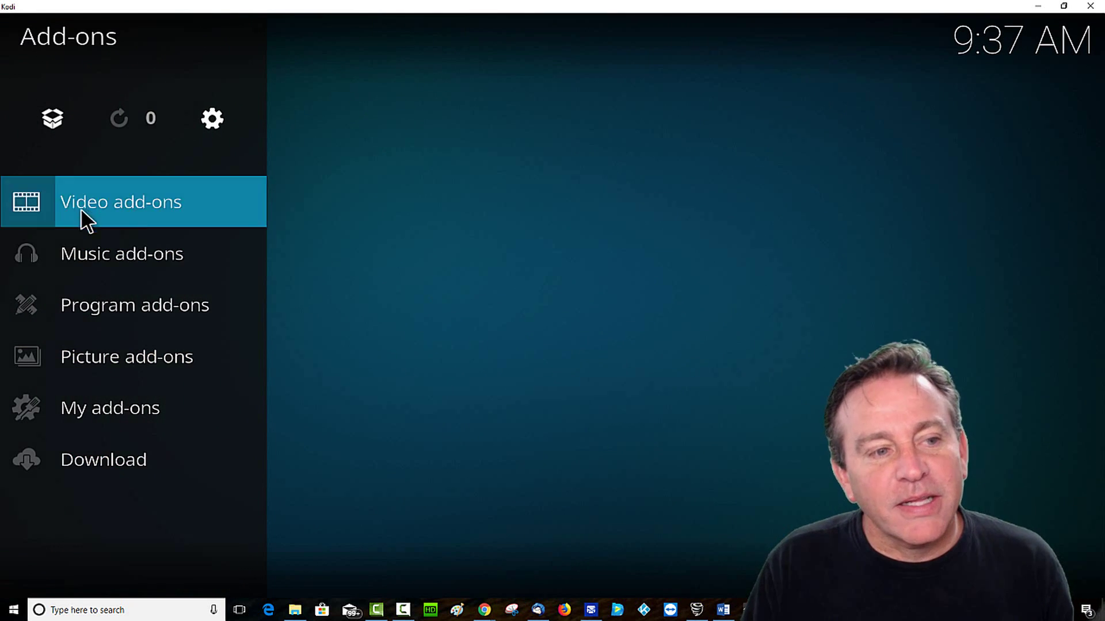
{"action": "left_click", "coordinate": [51, 123]}
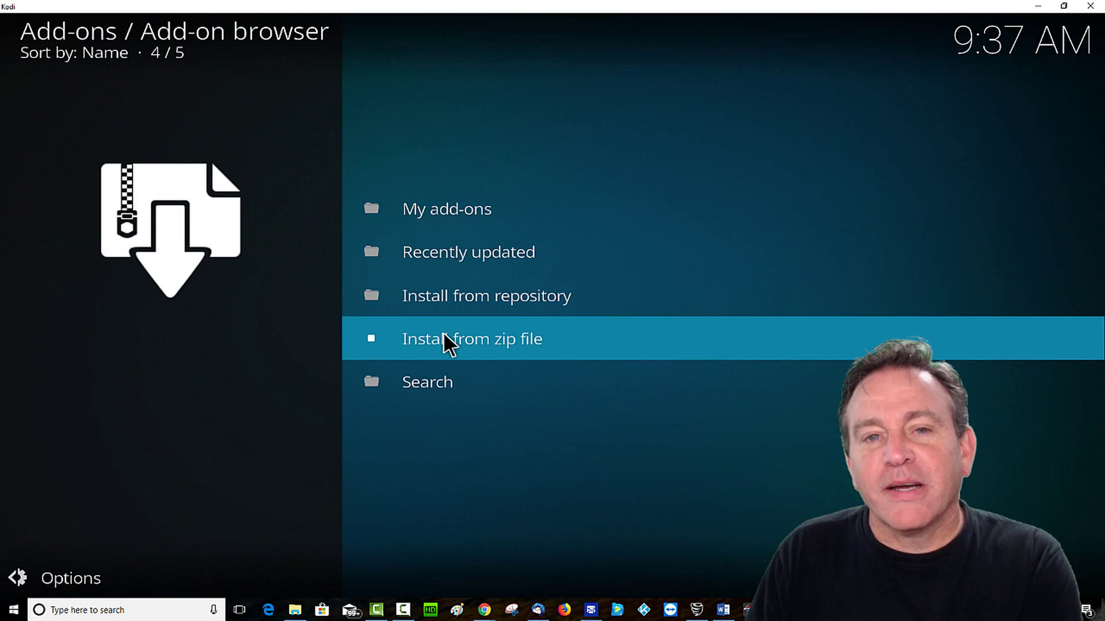
{"action": "left_click", "coordinate": [444, 335]}
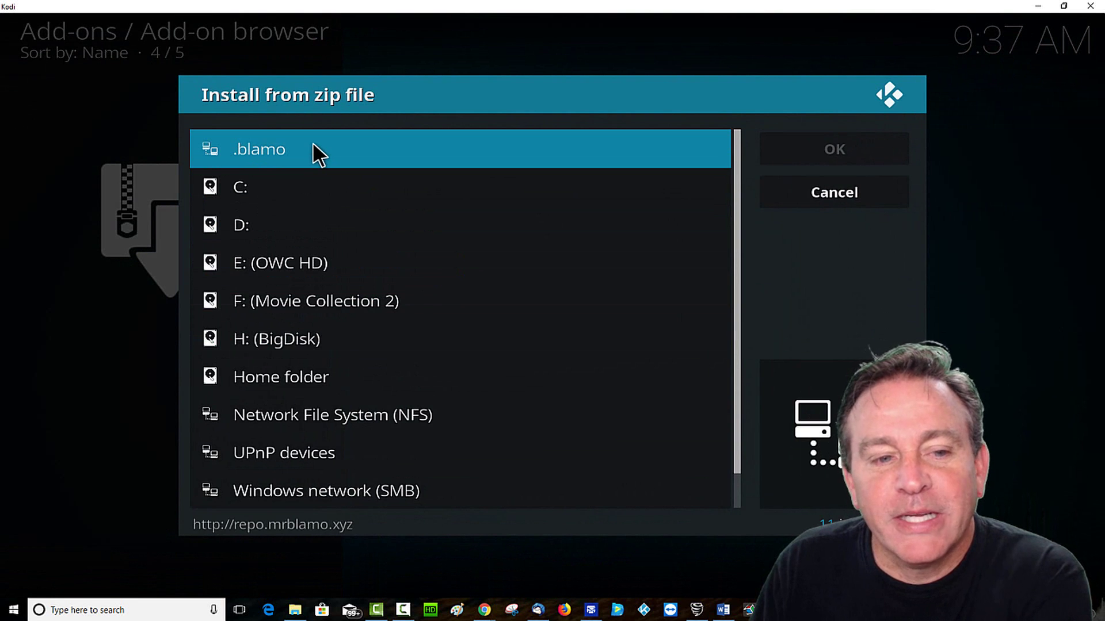
{"action": "left_click", "coordinate": [313, 150]}
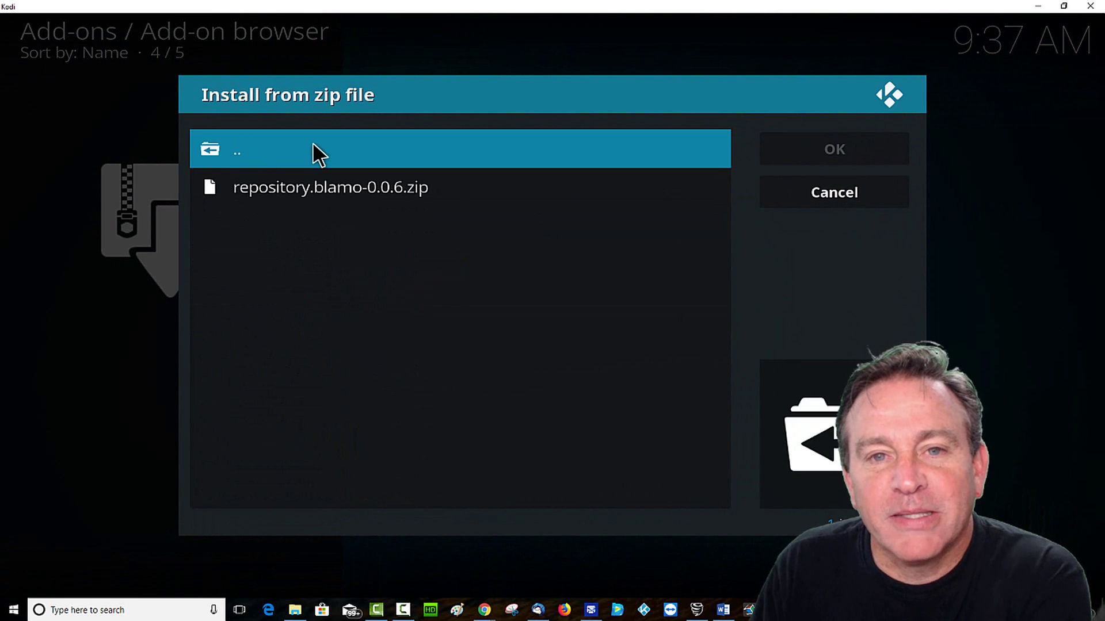
{"action": "left_click", "coordinate": [343, 196]}
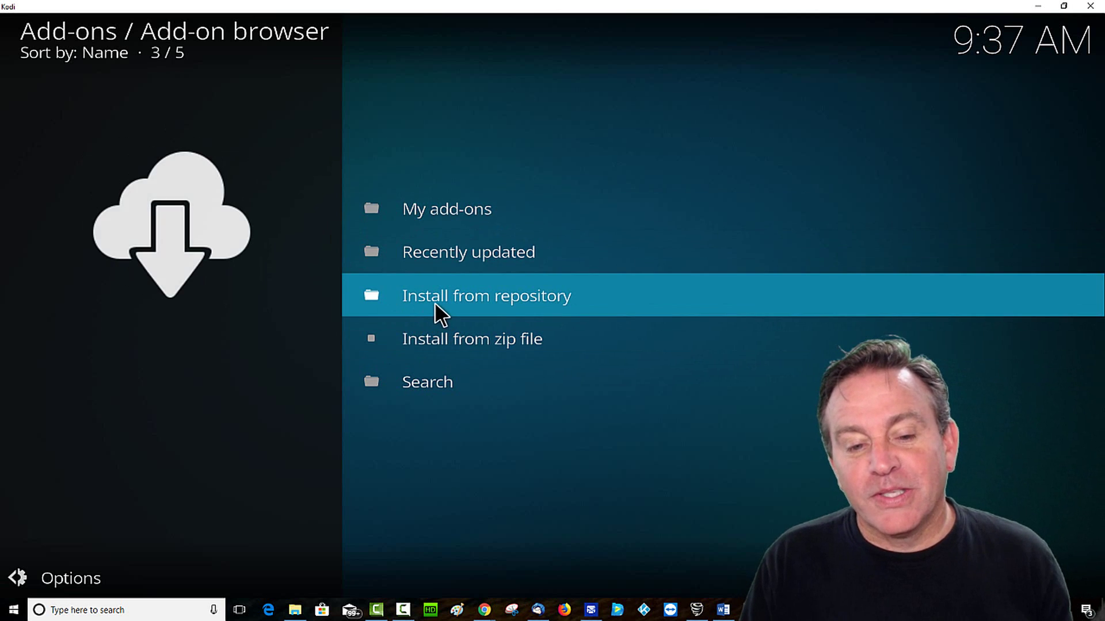
Step: Install the Placenta video add-on from the Blamo Repo
{"action": "left_click", "coordinate": [434, 301]}
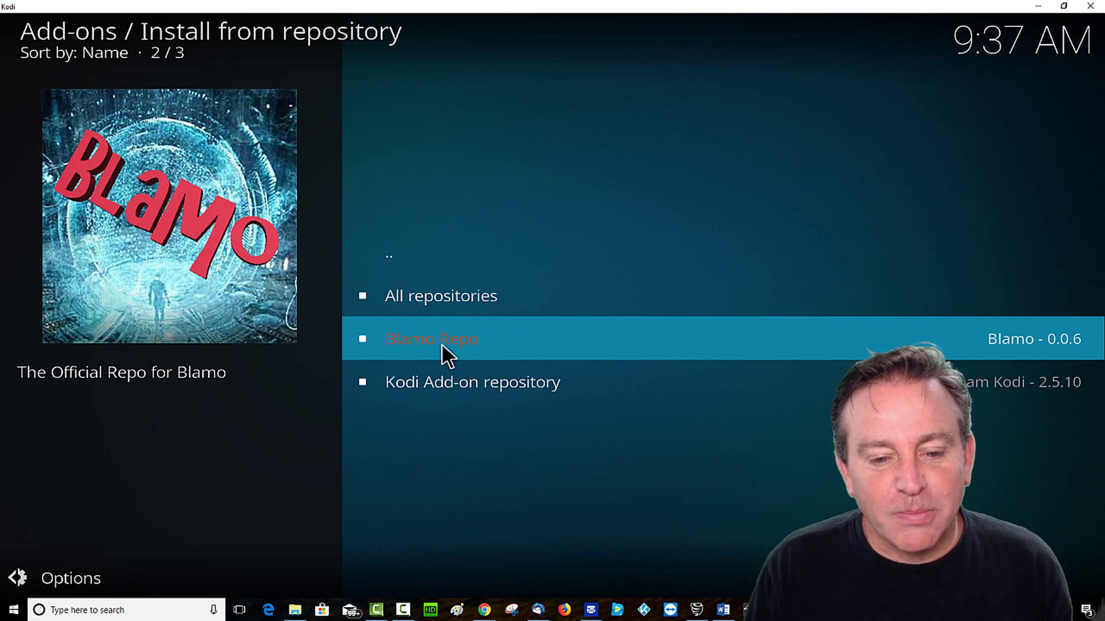
{"action": "left_click", "coordinate": [440, 343]}
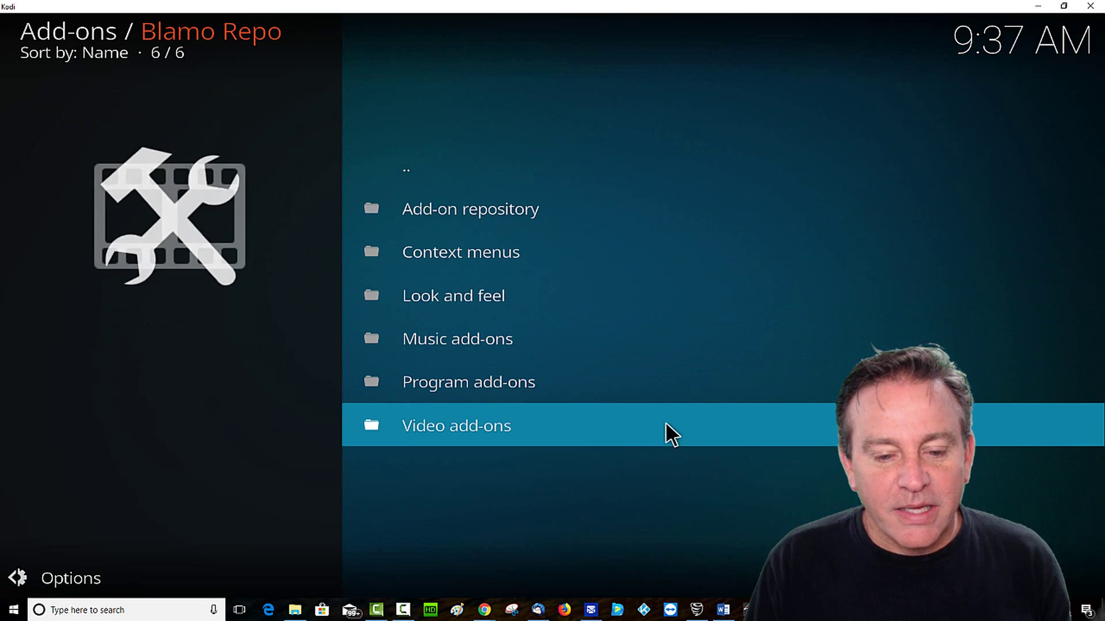
{"action": "left_click", "coordinate": [624, 420]}
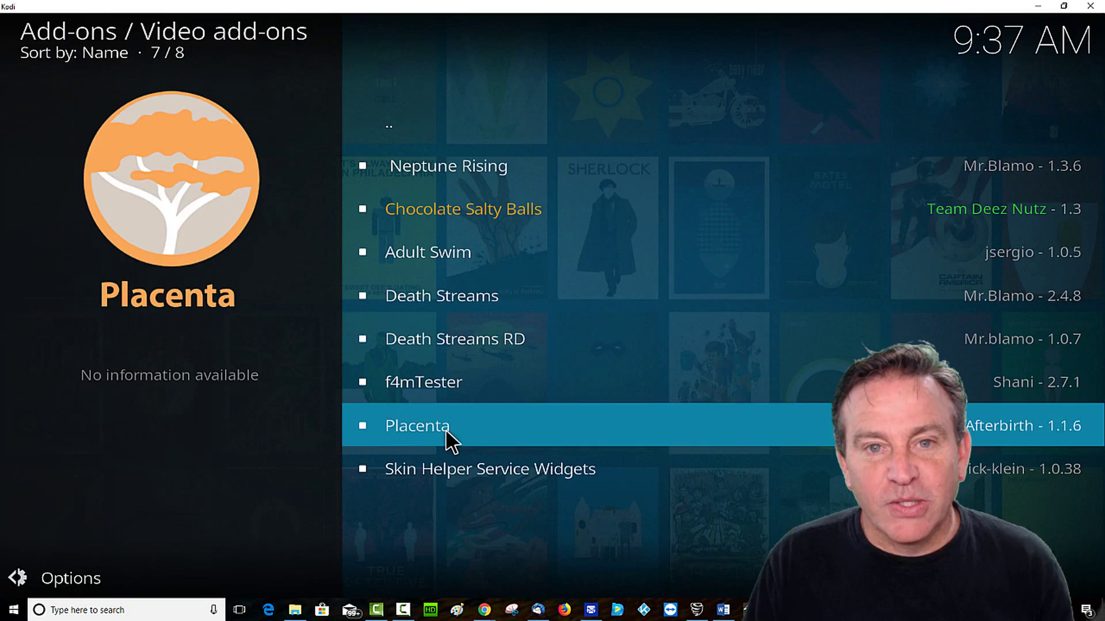
{"action": "left_click", "coordinate": [445, 429]}
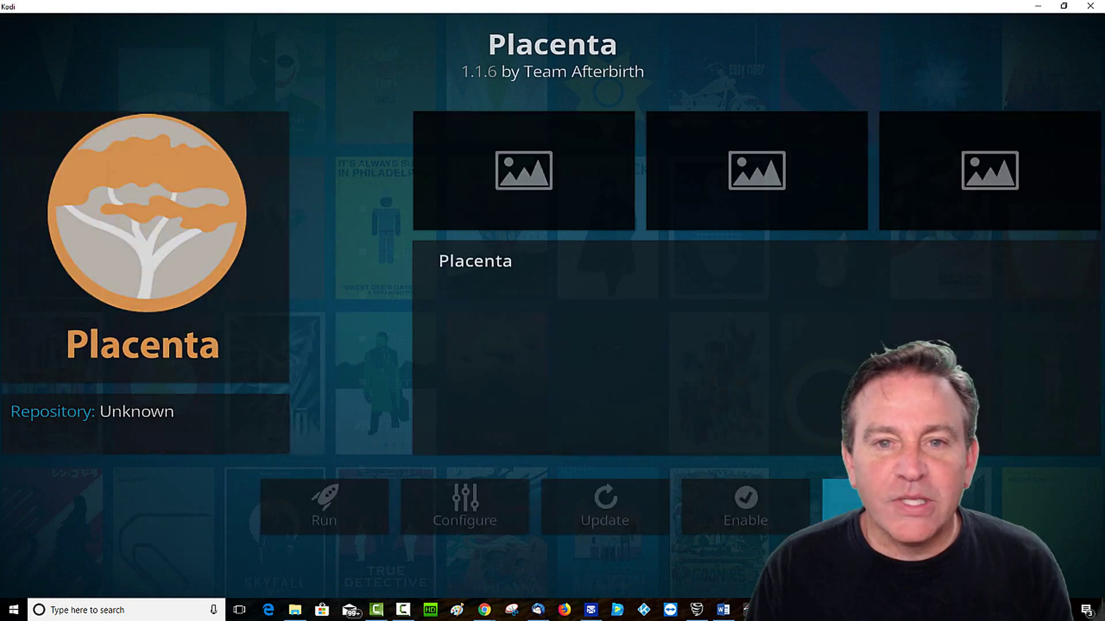
{"action": "key", "text": "Return"}
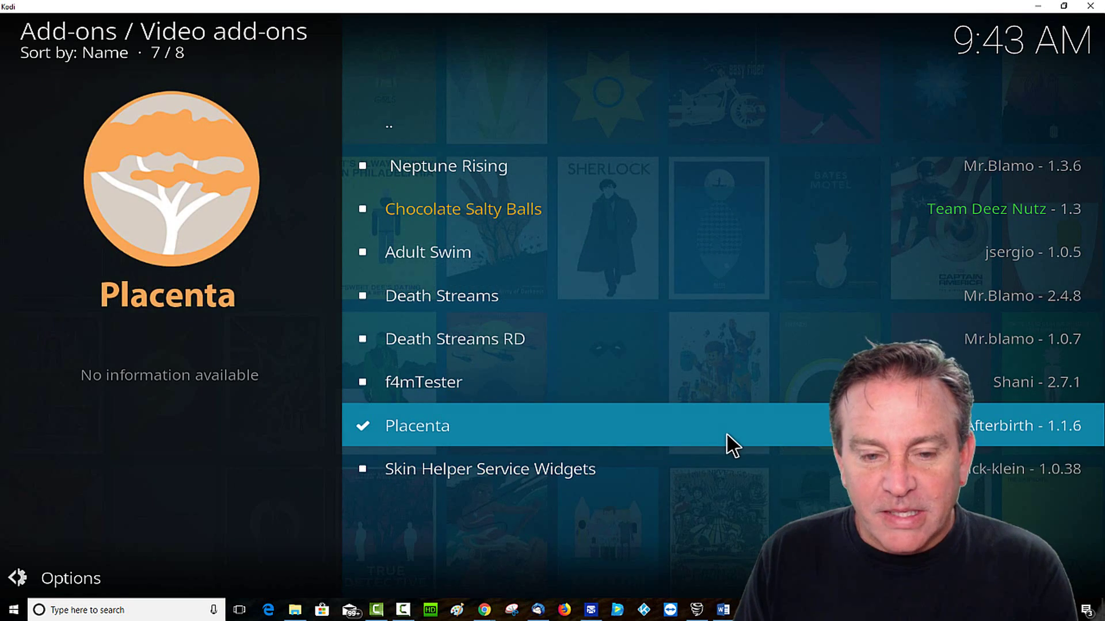
Step: Return to the Add-ons screen, launch Placenta, and open its Most Popular movies list
{"action": "left_click", "coordinate": [726, 434]}
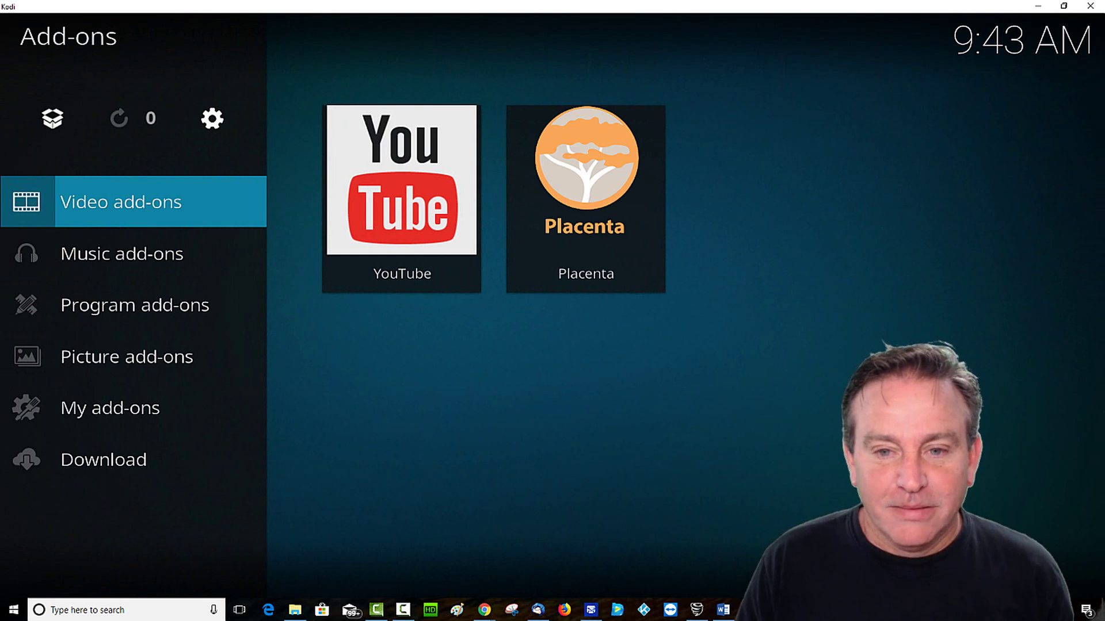
{"action": "key", "text": "Right"}
{"action": "left_click", "coordinate": [580, 195]}
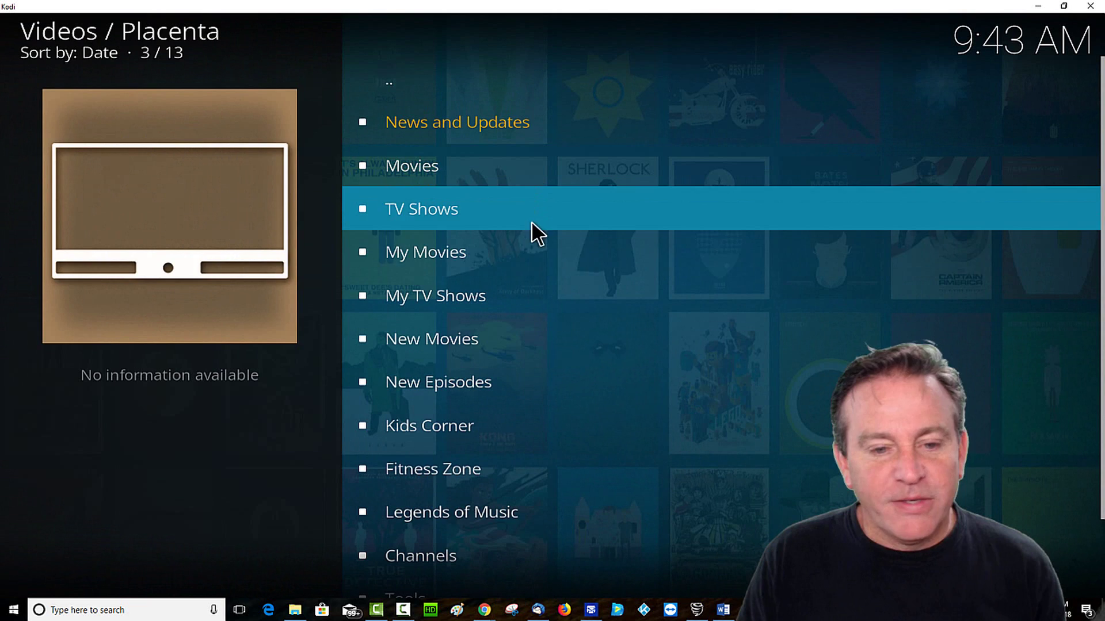
{"action": "scroll", "coordinate": [541, 292], "scroll_direction": "down", "scroll_amount": 9}
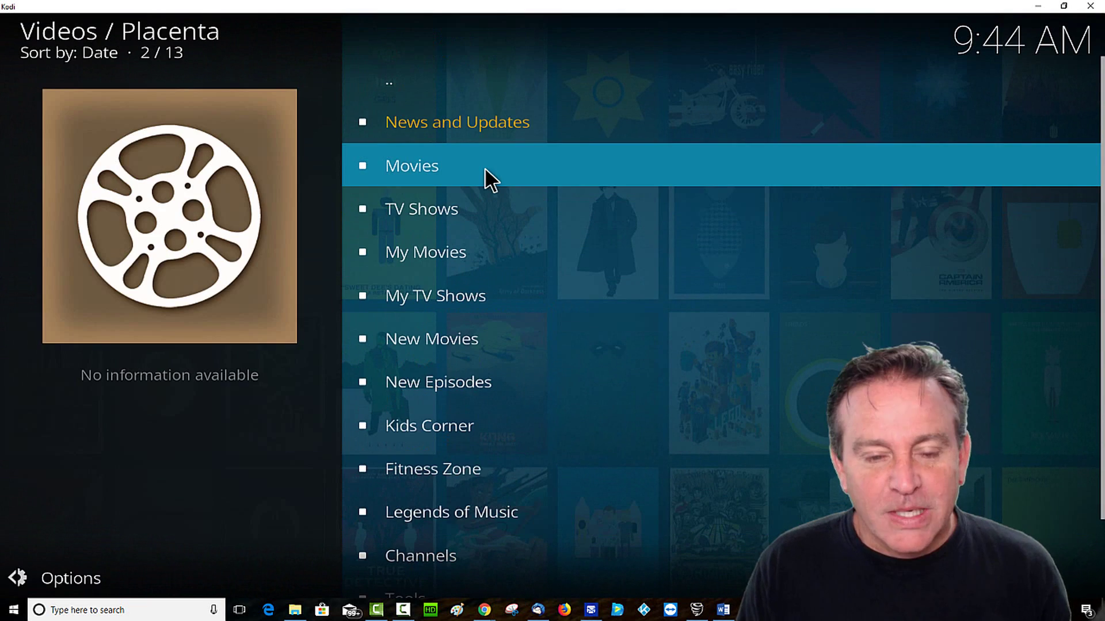
{"action": "left_click", "coordinate": [484, 166]}
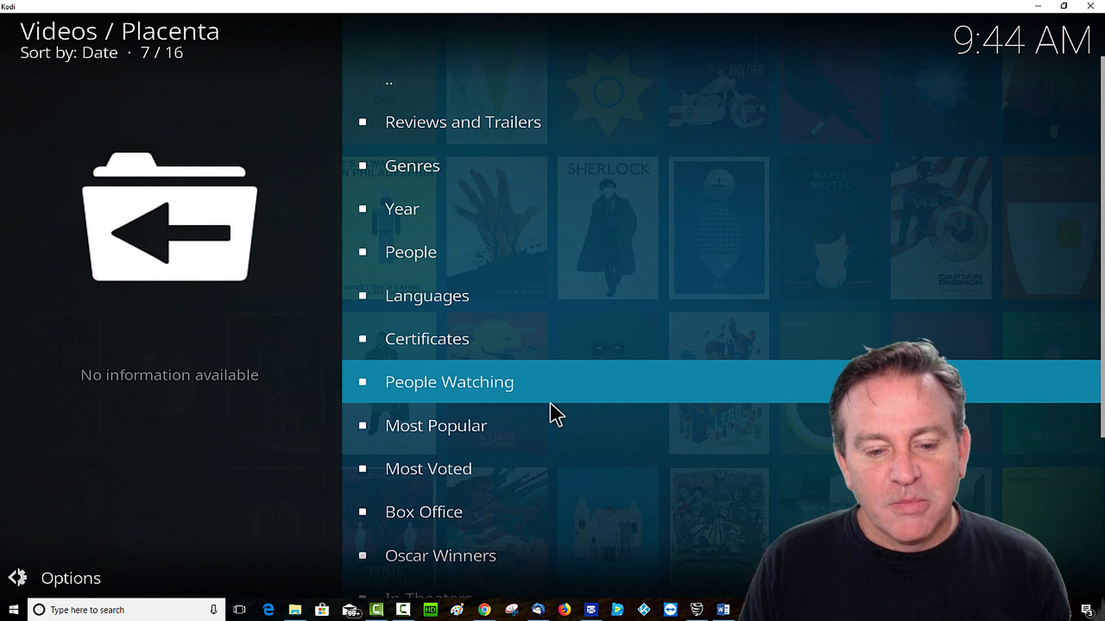
{"action": "left_click", "coordinate": [551, 411]}
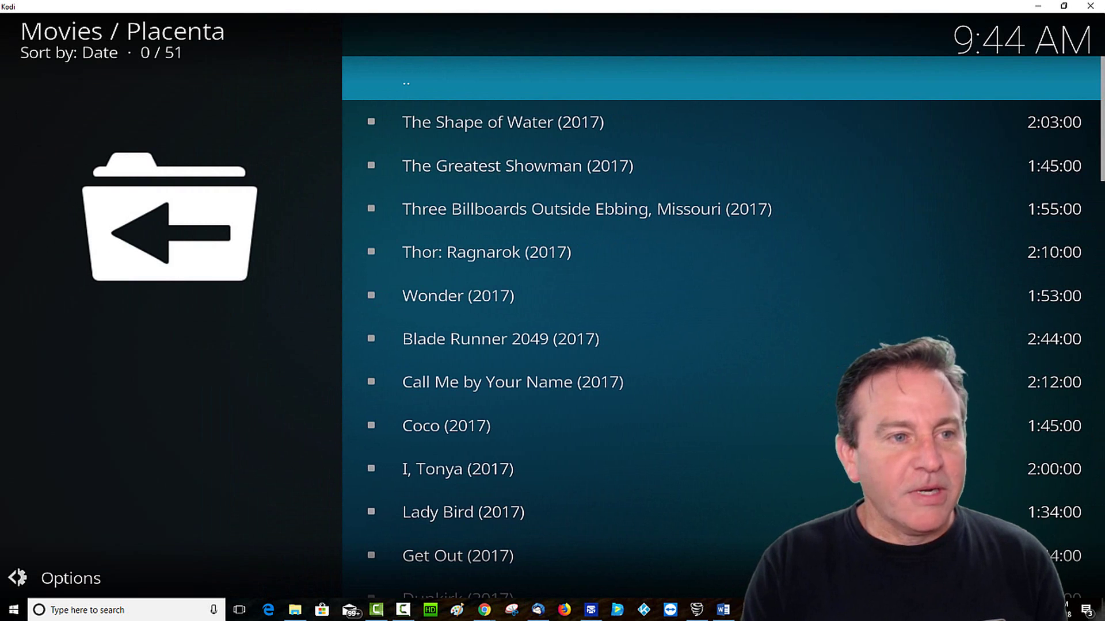
Step: Set the movie list's view type to Wall and go back into the Placenta movies
{"action": "key", "text": "Left"}
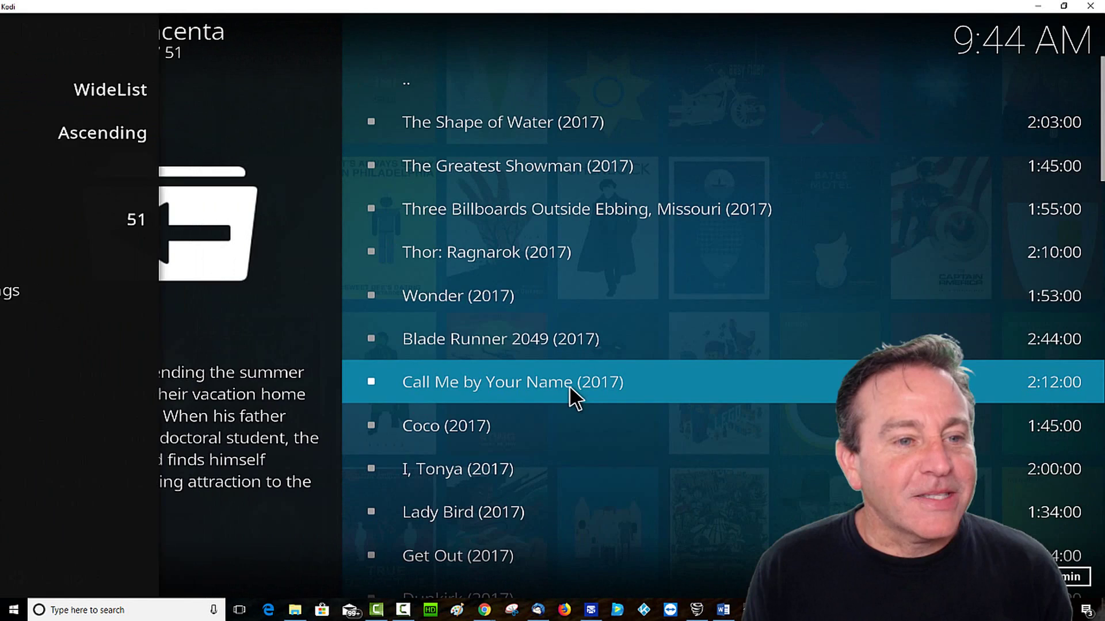
{"action": "key", "text": "Left"}
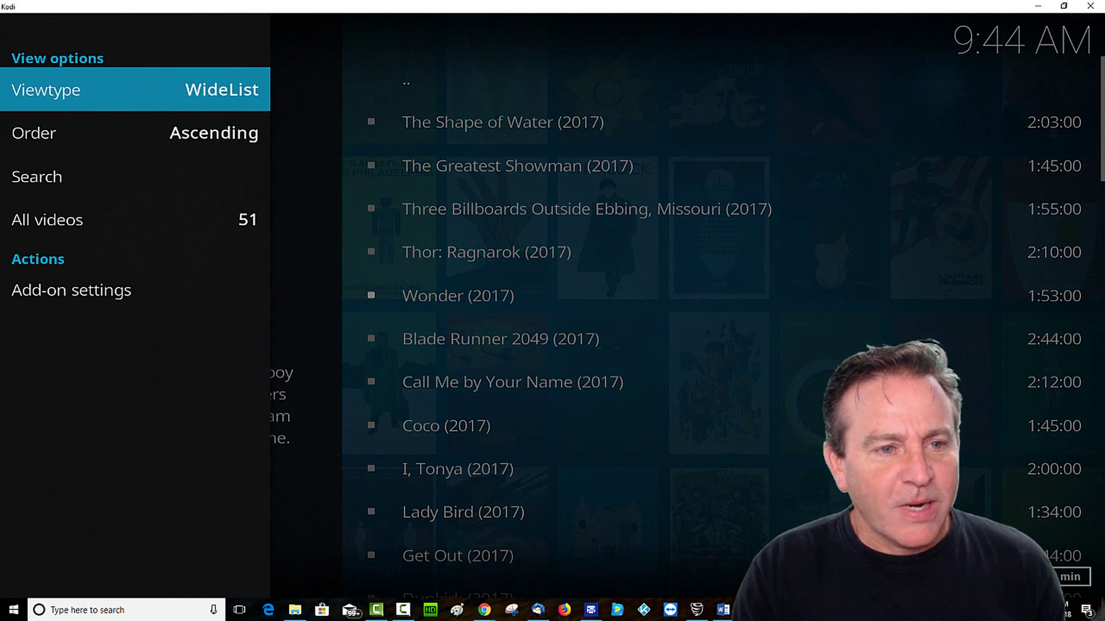
{"action": "key", "text": "Return"}
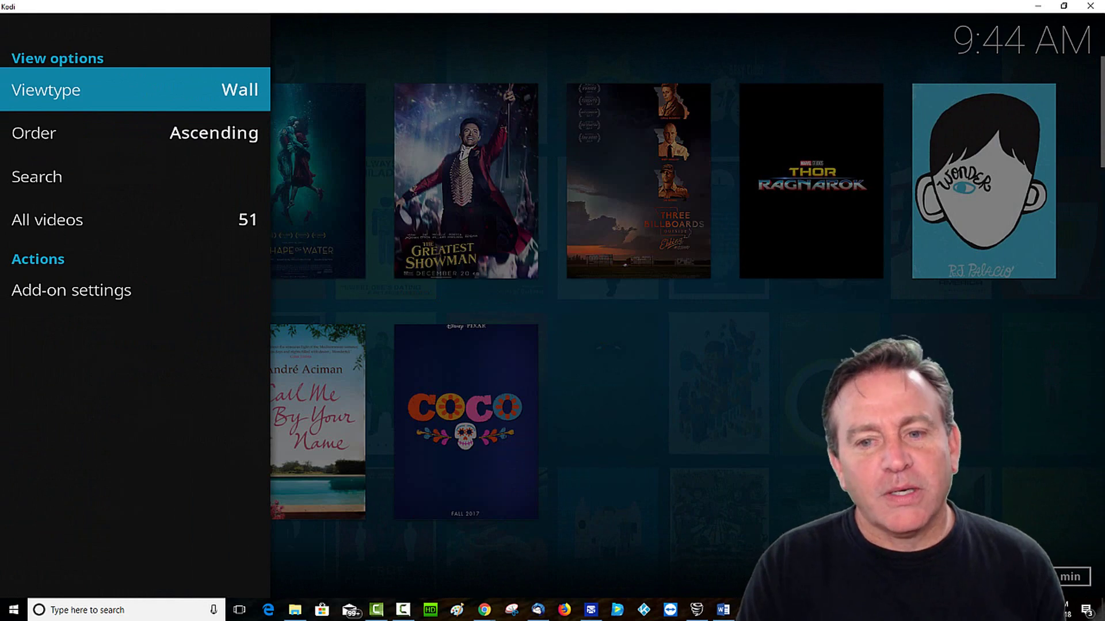
{"action": "key", "text": "Escape"}
{"action": "key", "text": "Escape"}
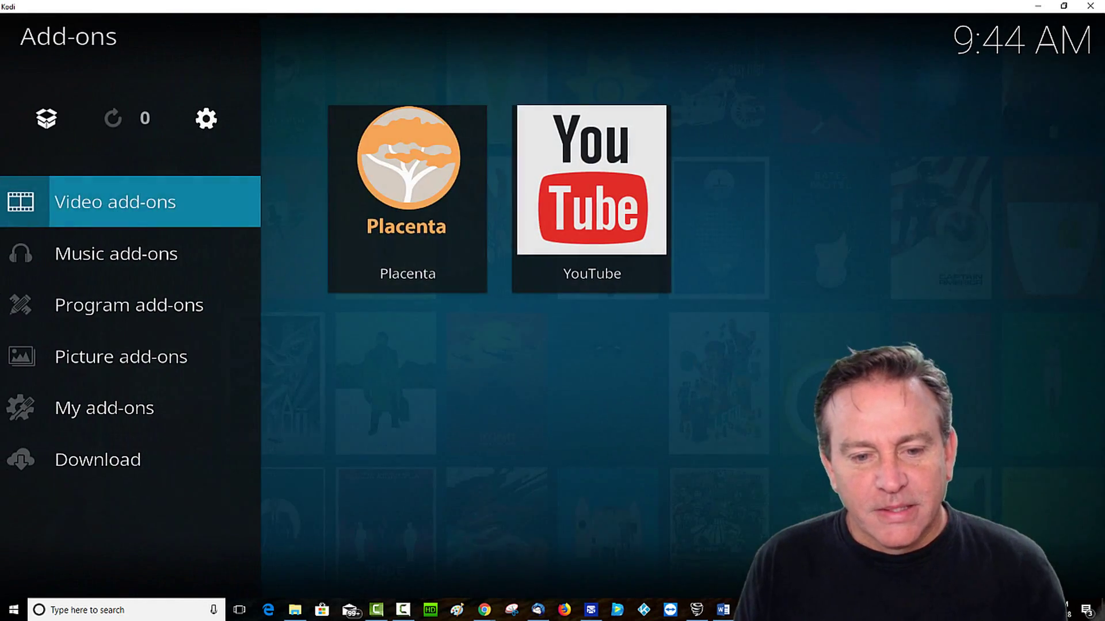
{"action": "left_click", "coordinate": [417, 216]}
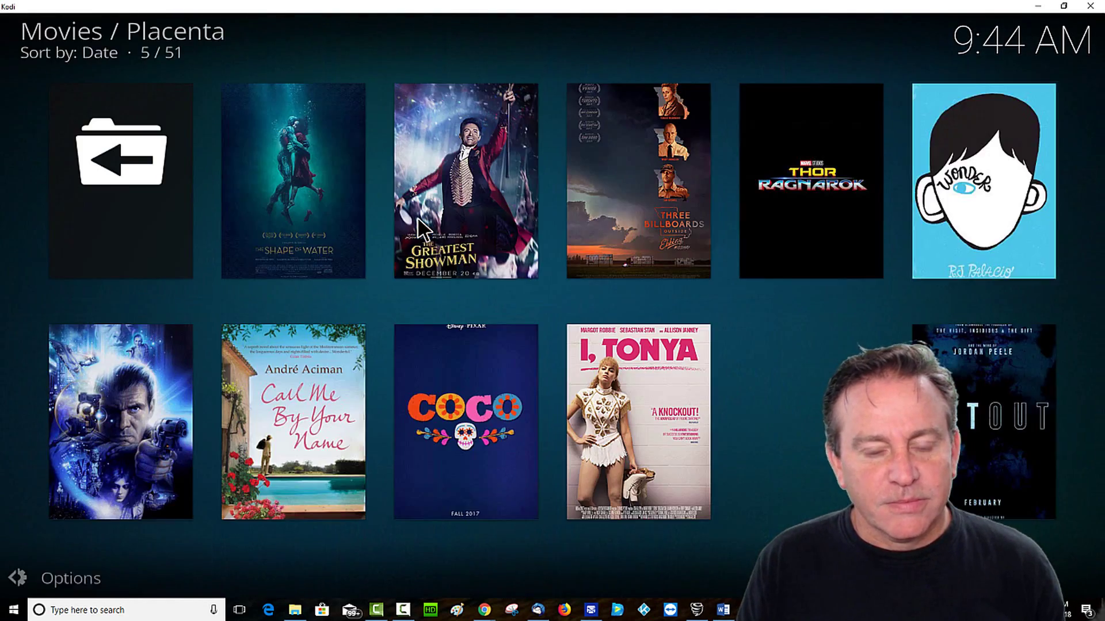
Step: Browse the movie posters and open the stream sources for Dunkirk
{"action": "scroll", "coordinate": [499, 313], "scroll_direction": "down", "scroll_amount": 3}
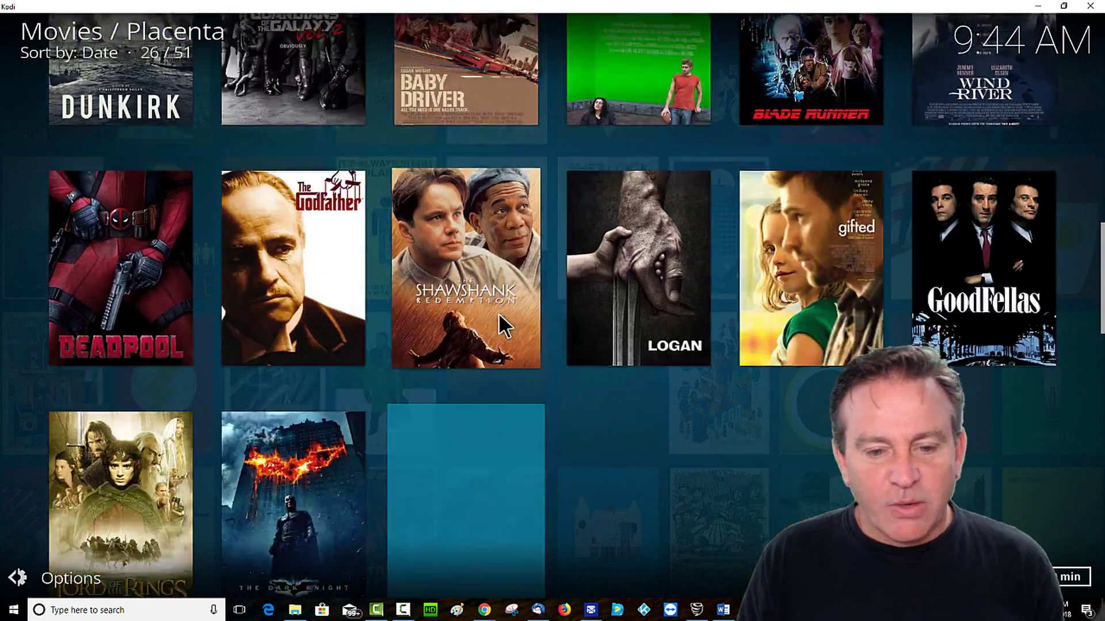
{"action": "scroll", "coordinate": [498, 313], "scroll_direction": "down", "scroll_amount": 2}
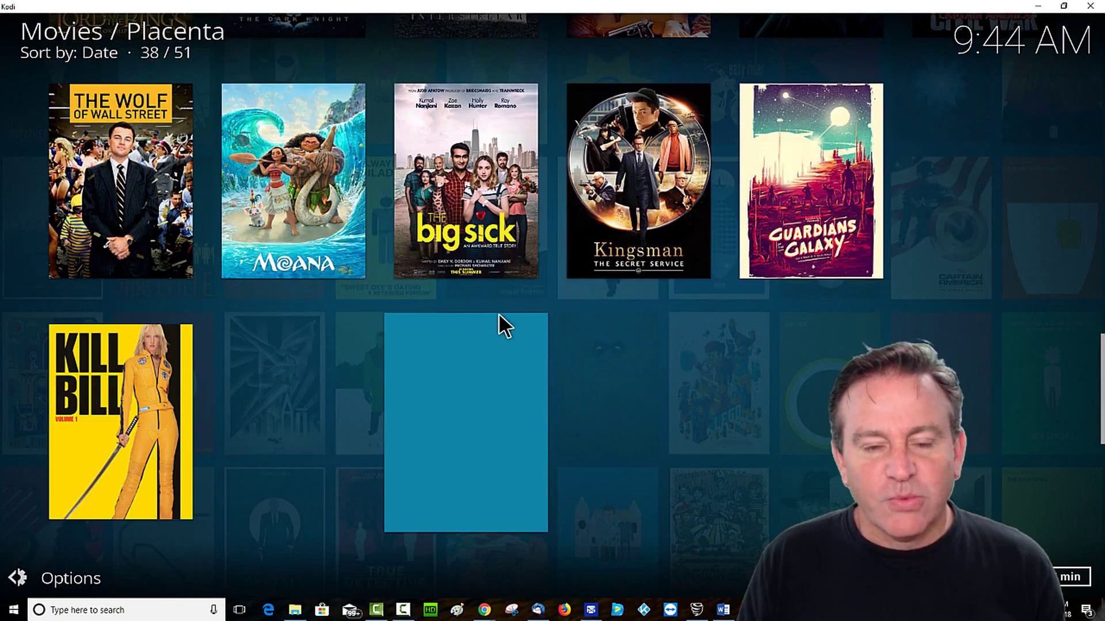
{"action": "scroll", "coordinate": [498, 314], "scroll_direction": "up", "scroll_amount": 5}
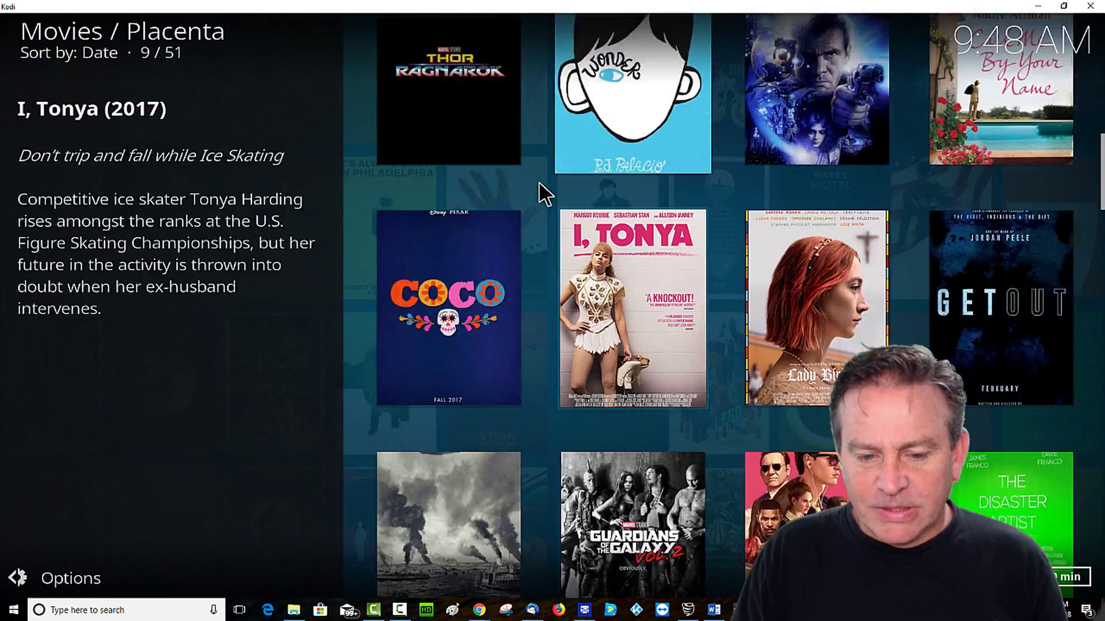
{"action": "scroll", "coordinate": [544, 193], "scroll_direction": "down", "scroll_amount": 2}
{"action": "scroll", "coordinate": [543, 192], "scroll_direction": "up", "scroll_amount": 2}
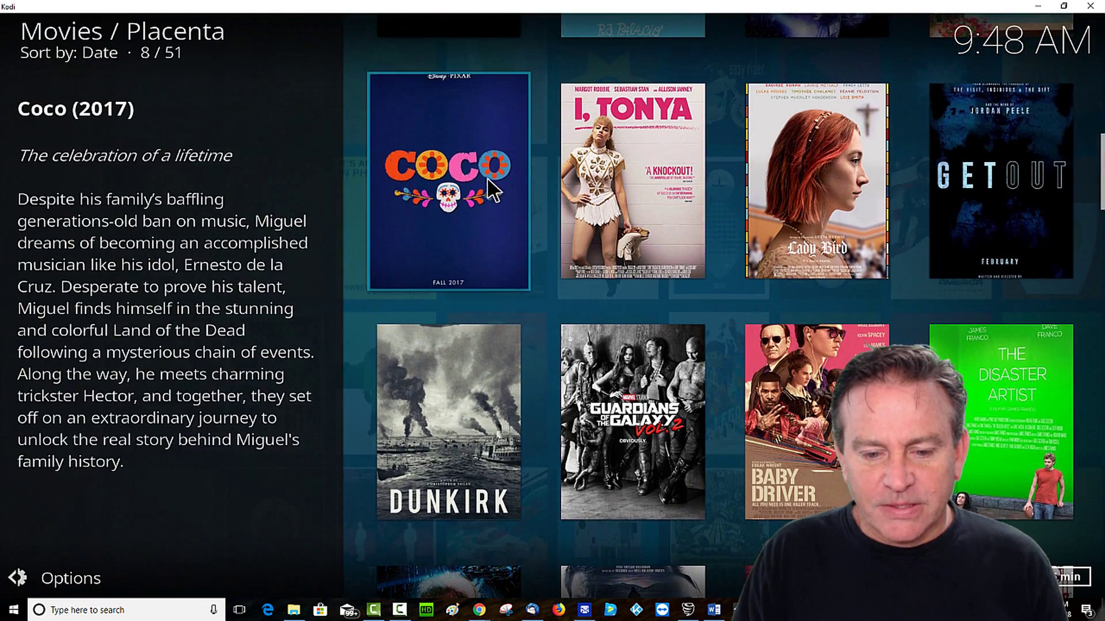
{"action": "left_click", "coordinate": [444, 401]}
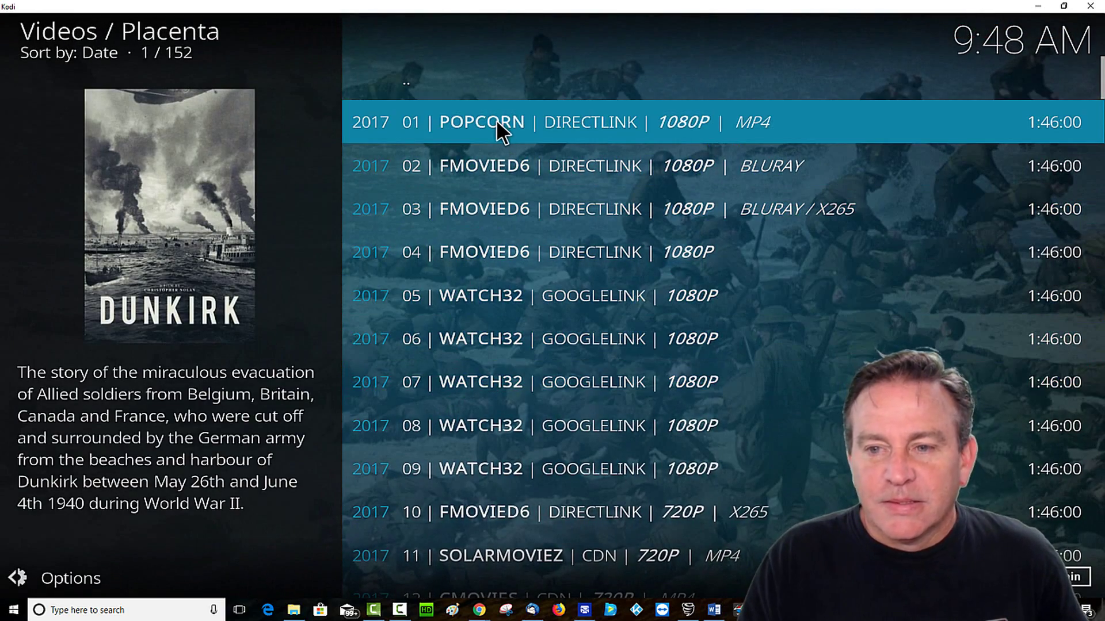
Step: Try the POPCORN 1080P stream of Dunkirk, play the FMOVIED6 1080P BLURAY stream, and stop playback
{"action": "left_click", "coordinate": [496, 119]}
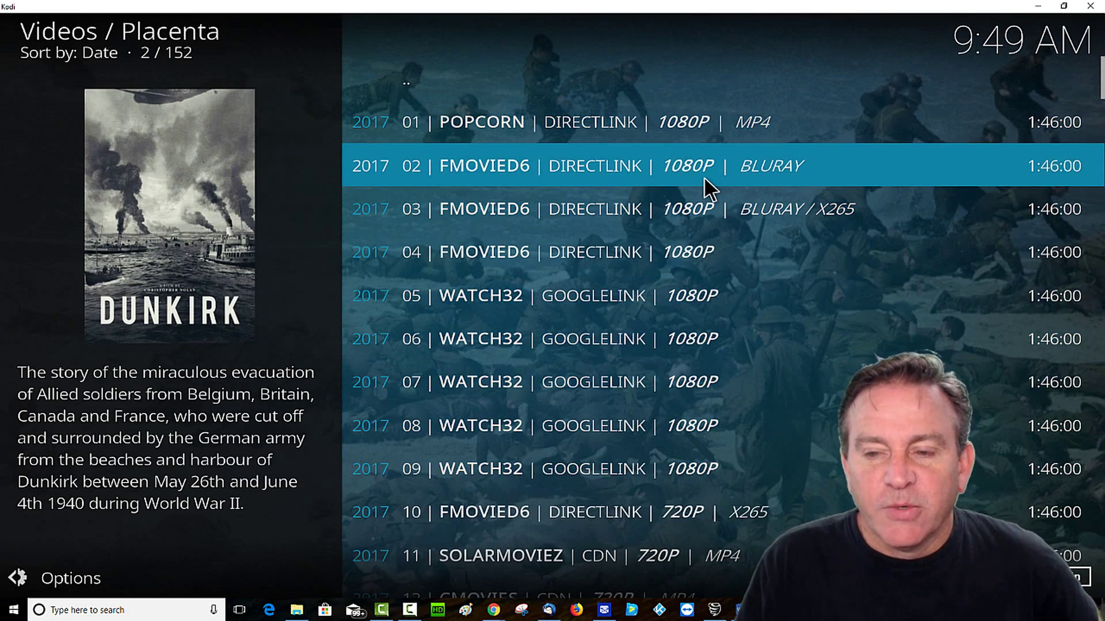
{"action": "left_click", "coordinate": [705, 178]}
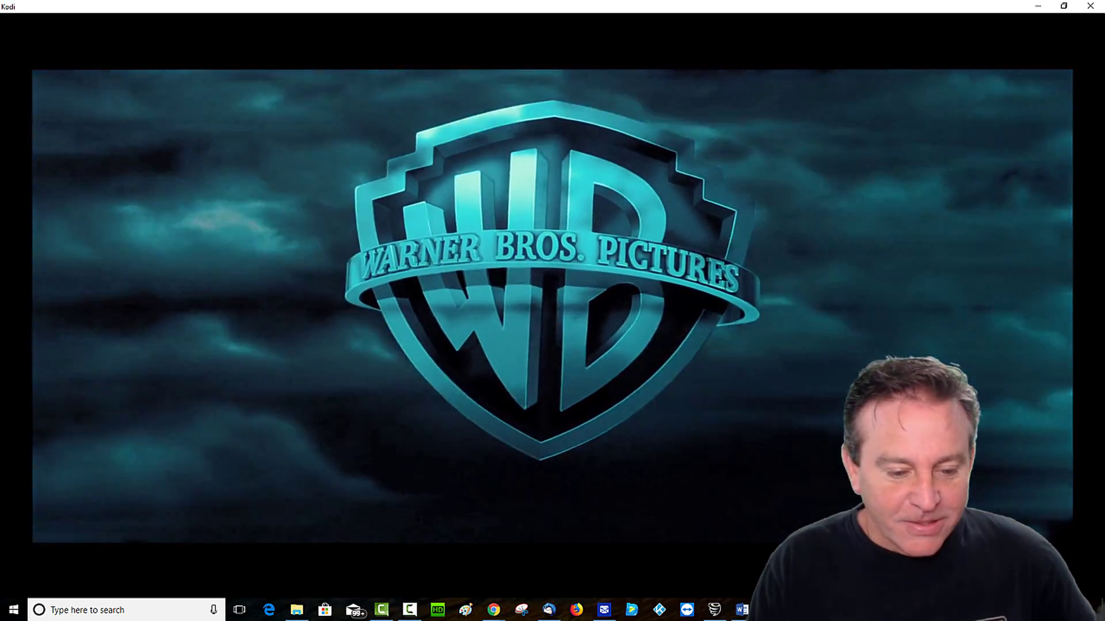
{"action": "mouse_move", "coordinate": [484, 291]}
{"action": "left_click", "coordinate": [144, 570]}
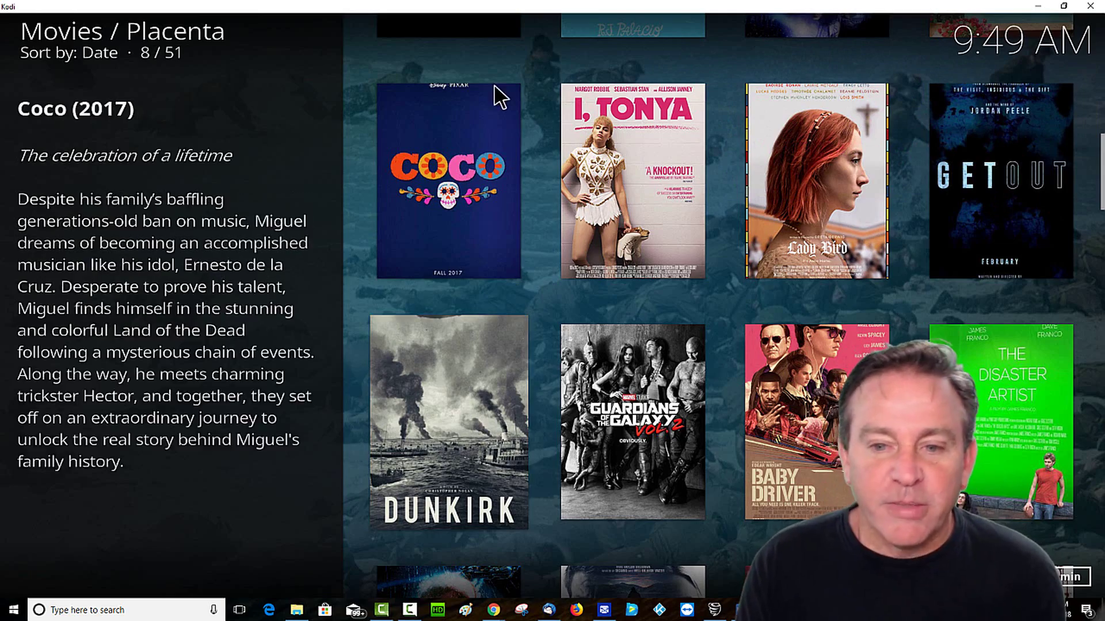
Step: Return to the home screen, exit Kodi, and minimize the browser window behind it
{"action": "key", "text": "Escape"}
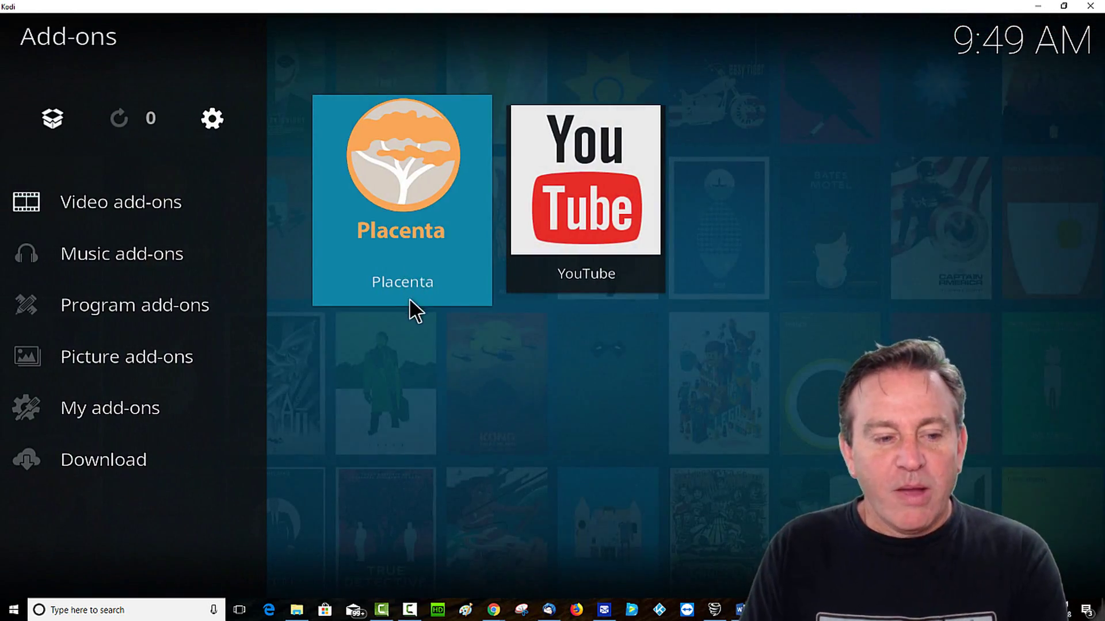
{"action": "key", "text": "Escape"}
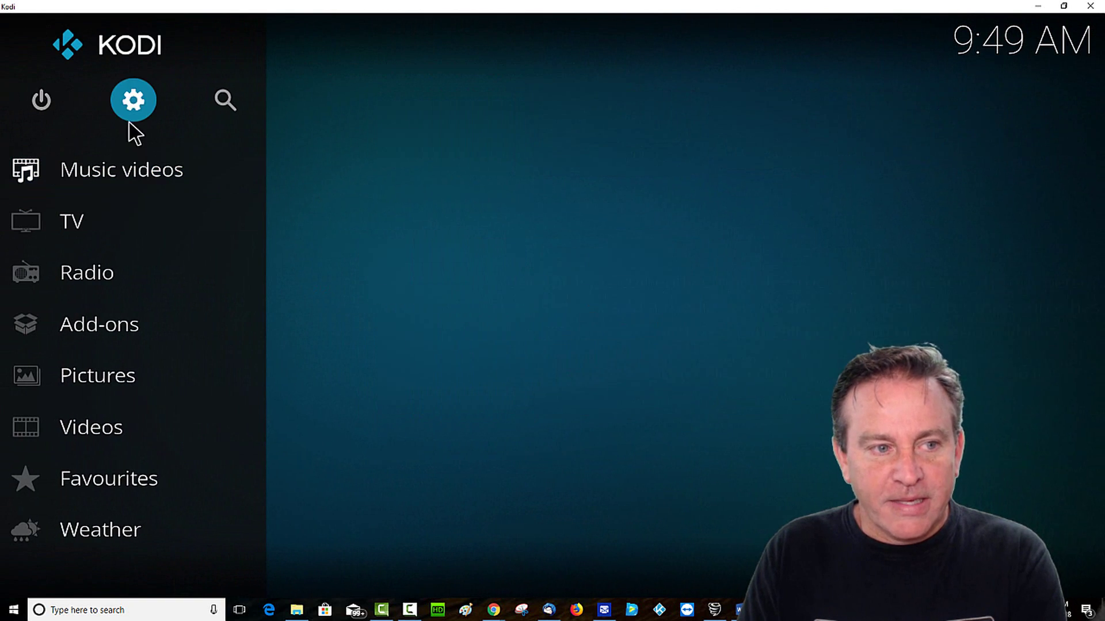
{"action": "left_click", "coordinate": [51, 102]}
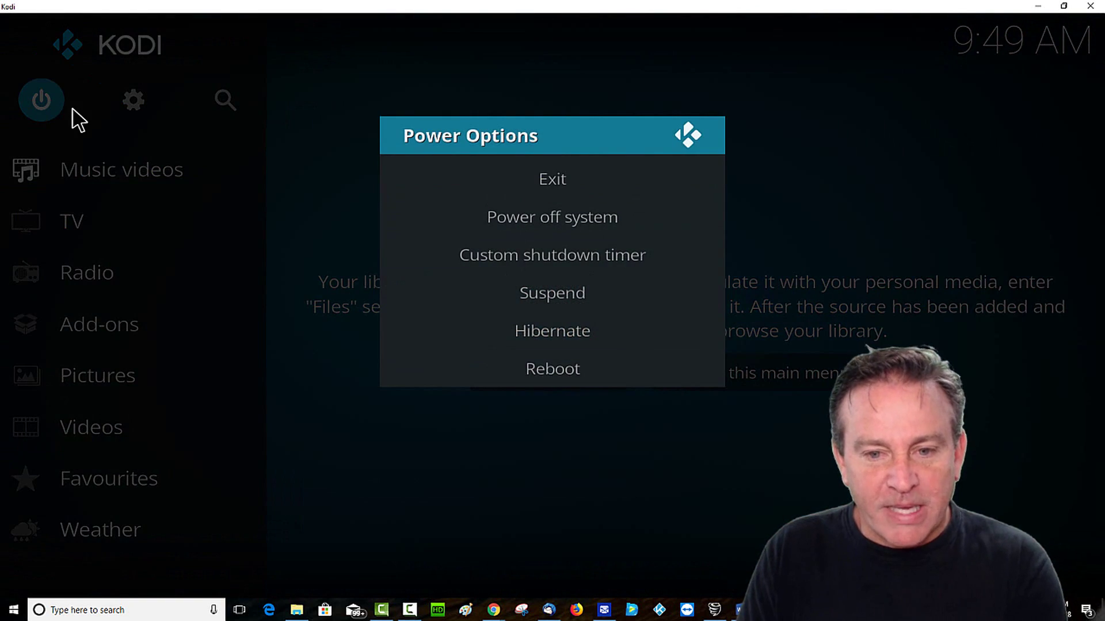
{"action": "left_click", "coordinate": [496, 171]}
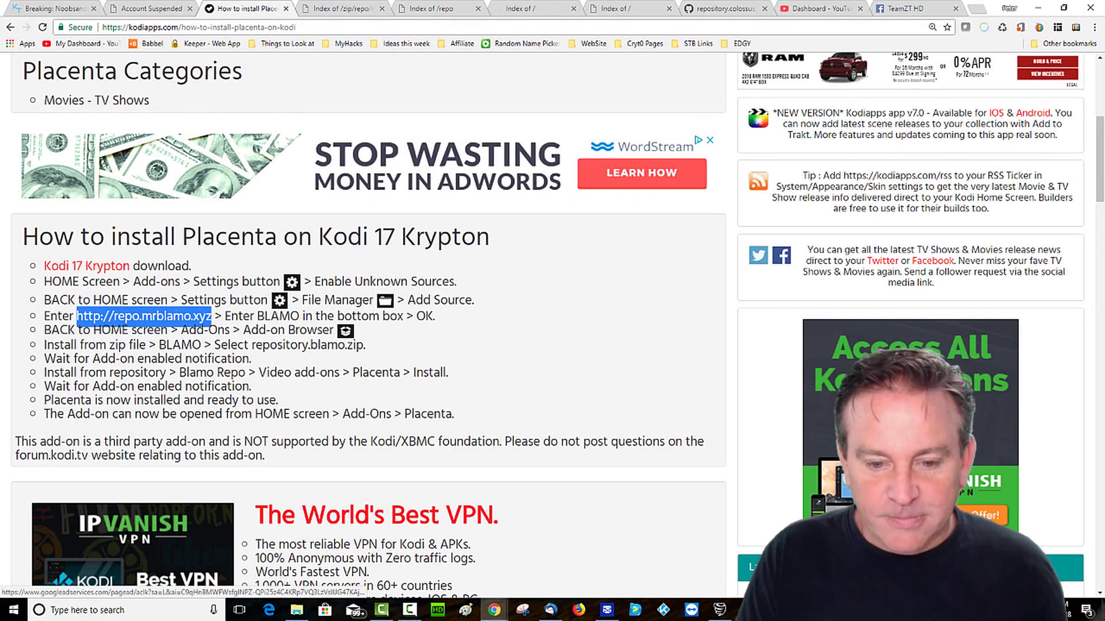
{"action": "left_click", "coordinate": [1035, 7]}
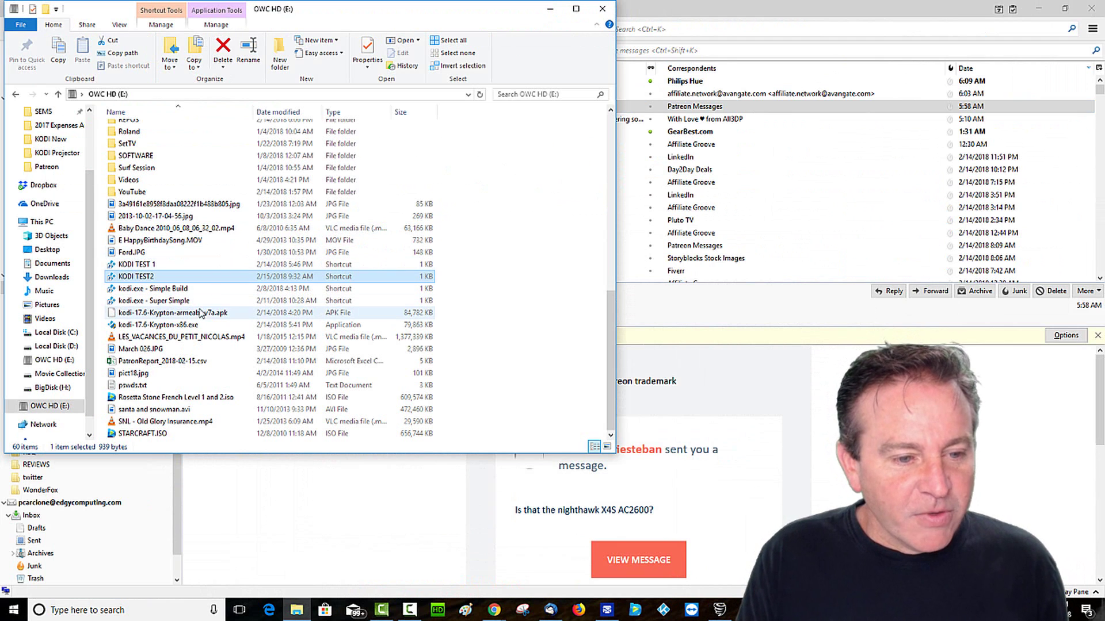
Step: Run the kodi-17.6-Krypton-x86.exe installer, accept the license agreement, and install Kodi to E:\KodiTest3\
{"action": "left_click", "coordinate": [196, 326]}
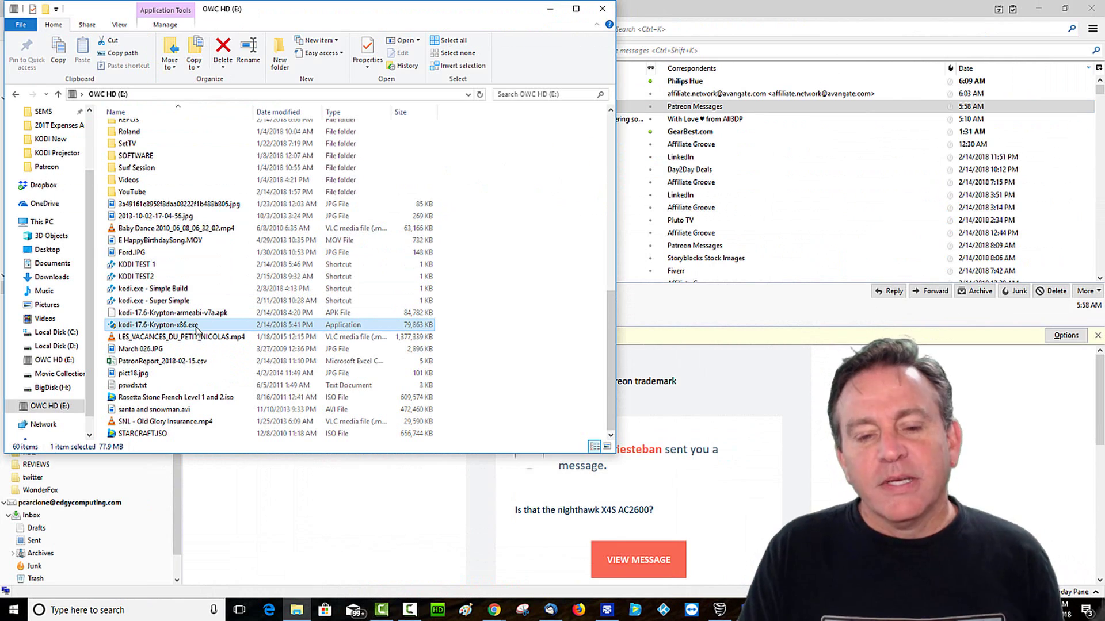
{"action": "double_click", "coordinate": [196, 326]}
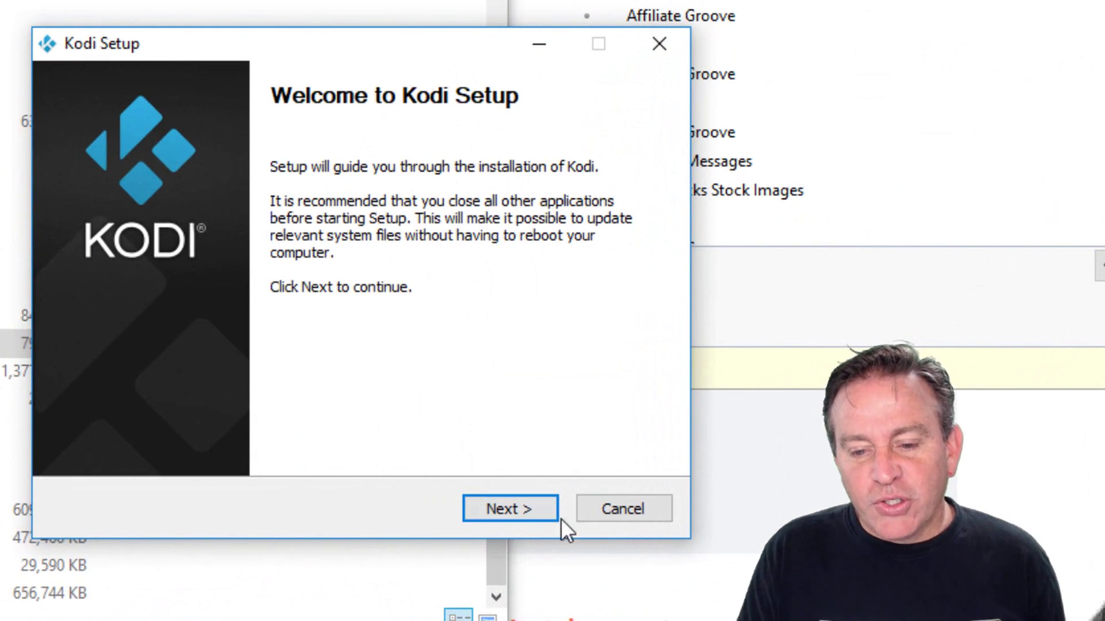
{"action": "left_click", "coordinate": [545, 509]}
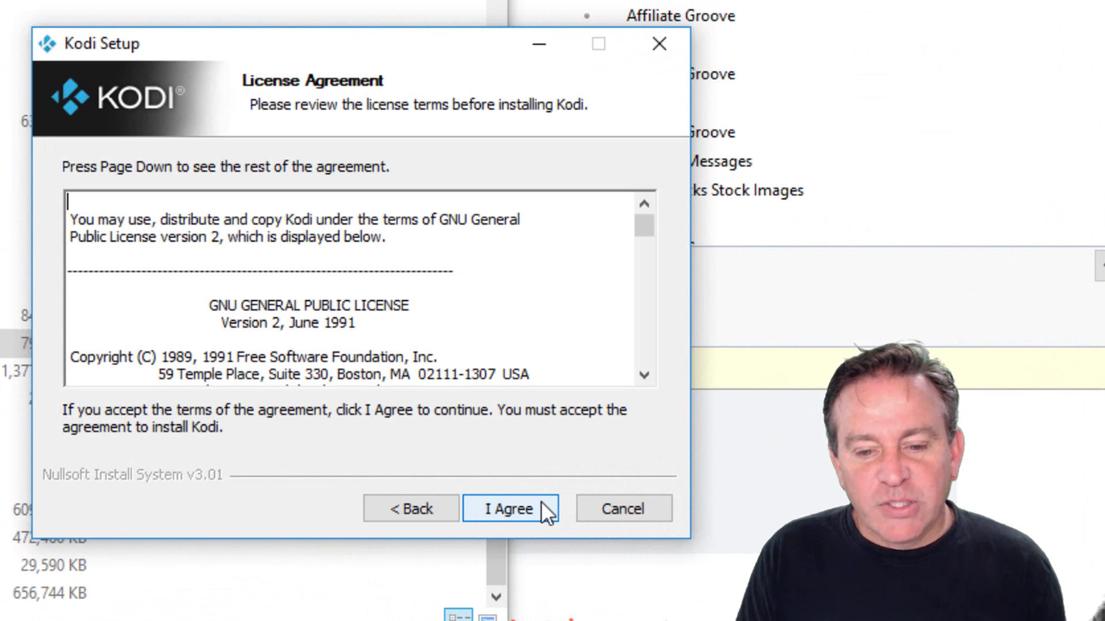
{"action": "left_click", "coordinate": [541, 507]}
{"action": "left_click", "coordinate": [542, 507]}
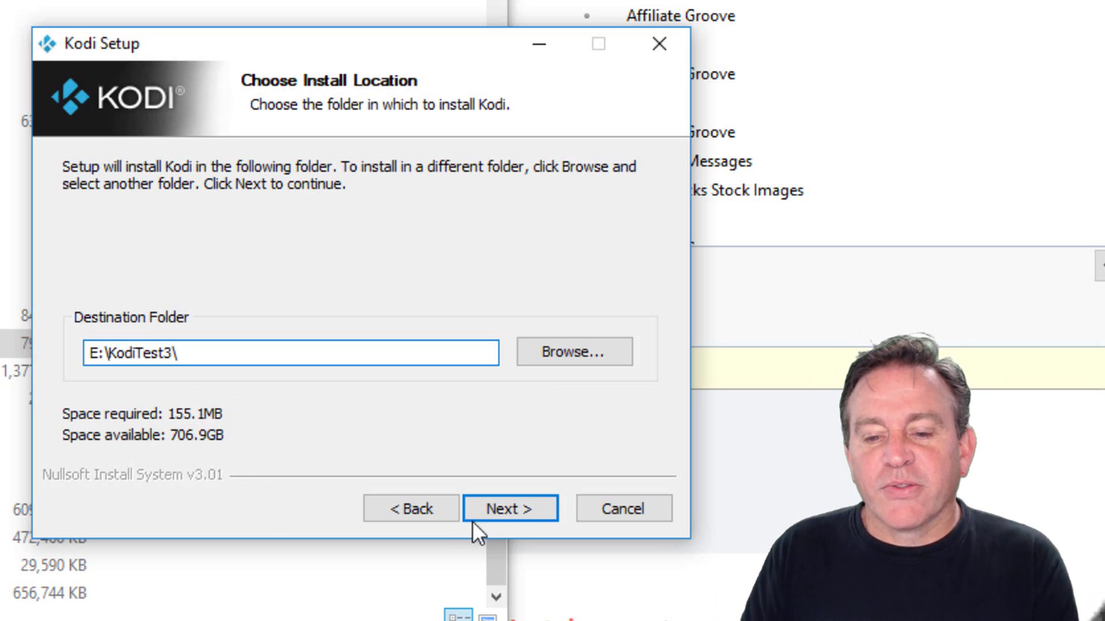
{"action": "left_click", "coordinate": [545, 496]}
{"action": "left_click", "coordinate": [543, 496]}
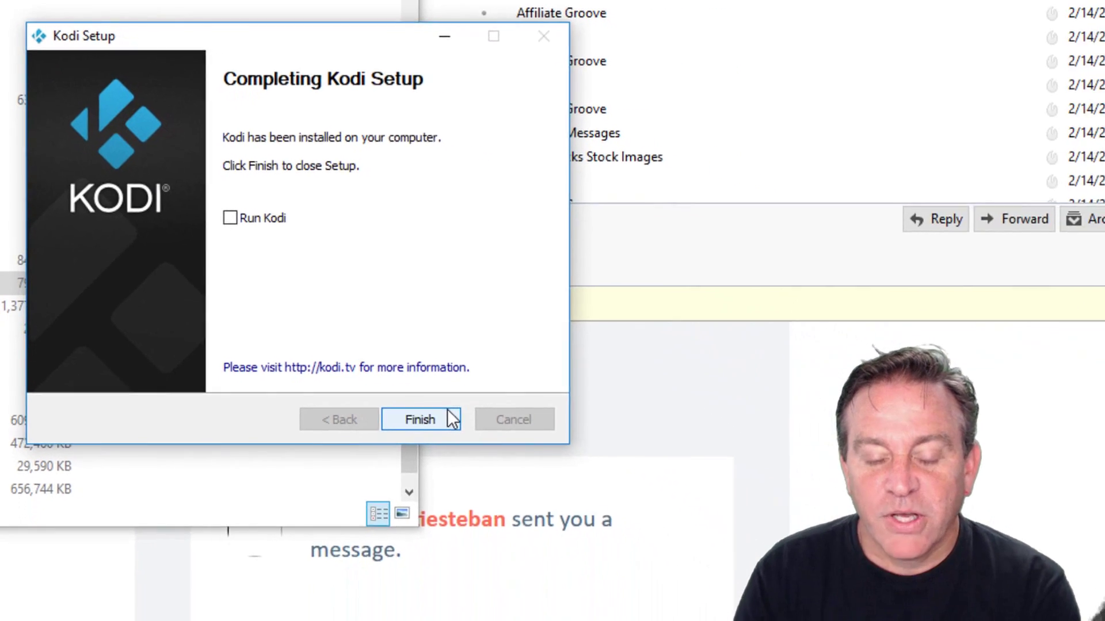
Step: Finish the Kodi setup with Run Kodi left unchecked
{"action": "left_click", "coordinate": [230, 218]}
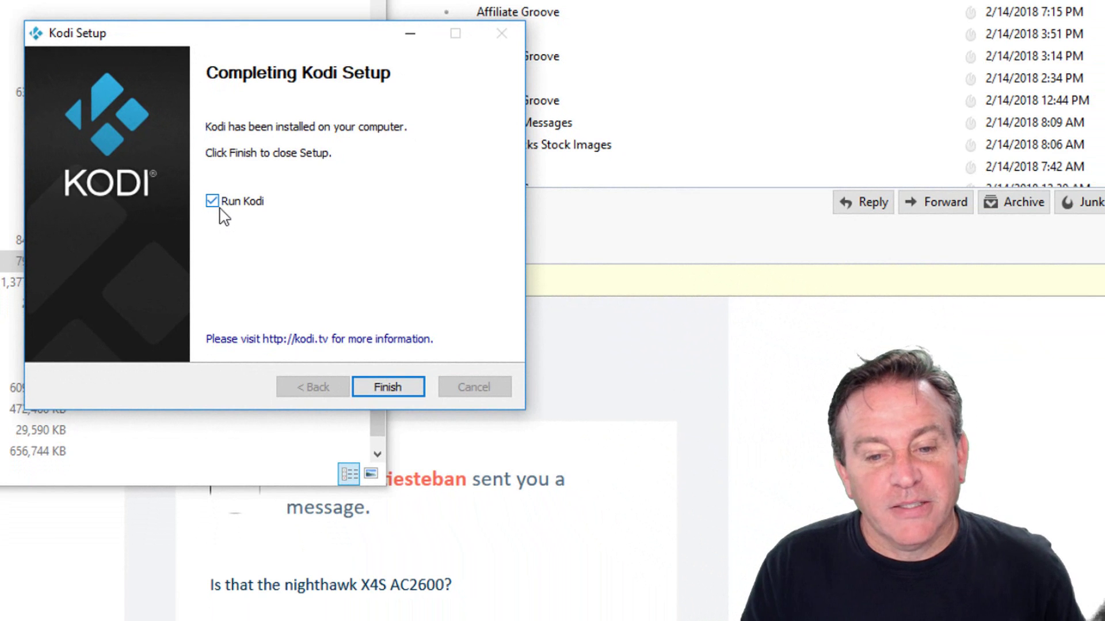
{"action": "left_click", "coordinate": [214, 202]}
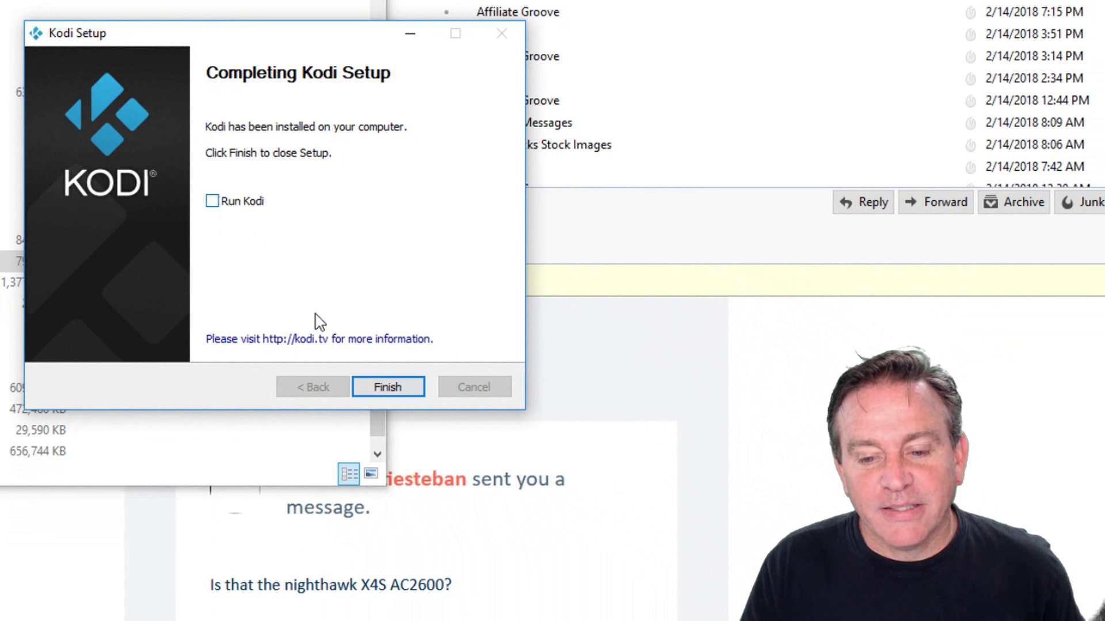
{"action": "left_click", "coordinate": [401, 389]}
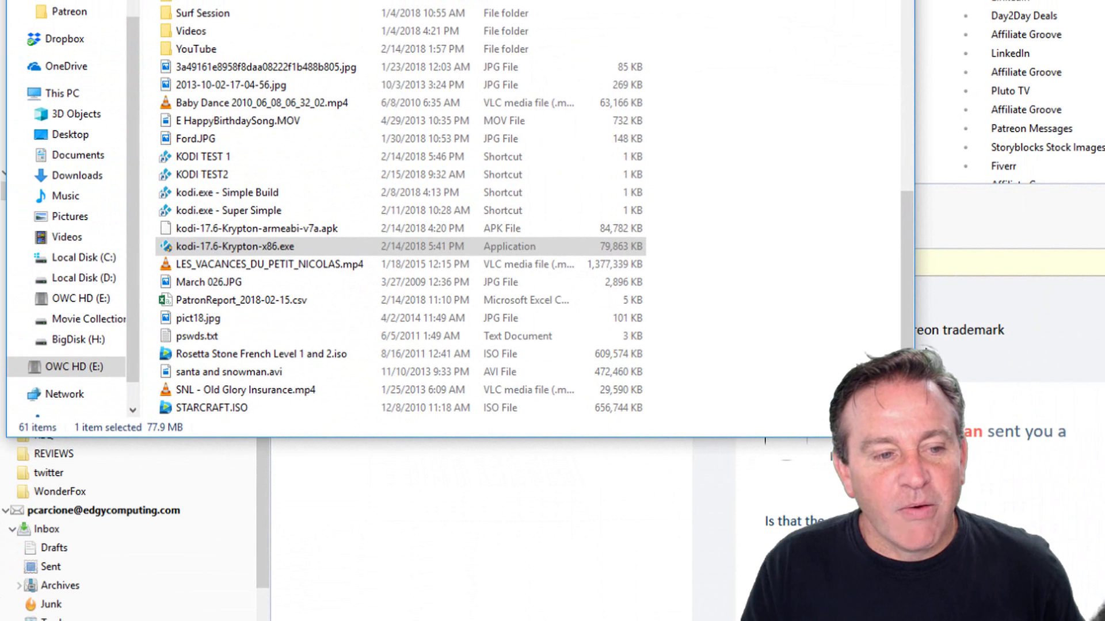
Step: Open the new KodiTest3 folder on the E: drive and create a shortcut to kodi.exe
{"action": "scroll", "coordinate": [334, 292], "scroll_direction": "down", "scroll_amount": 1}
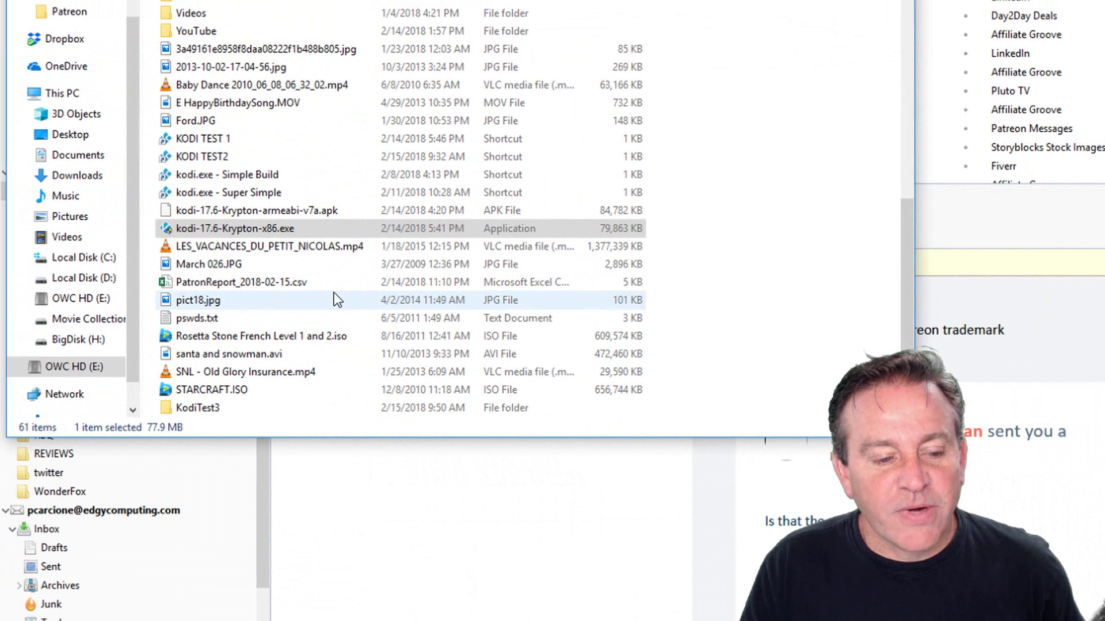
{"action": "double_click", "coordinate": [267, 406]}
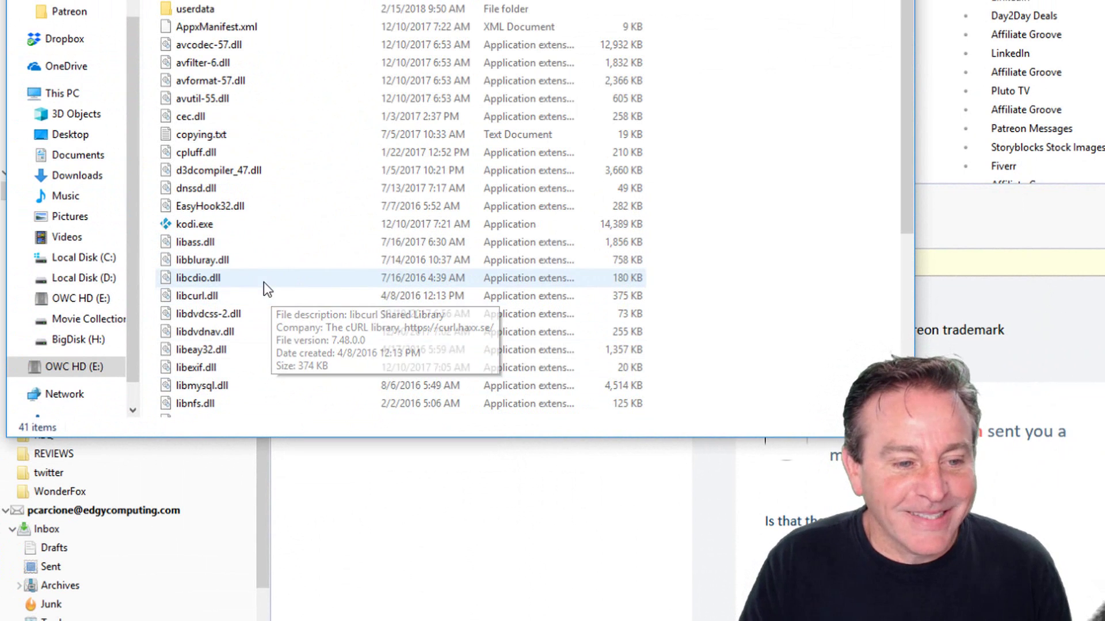
{"action": "right_click", "coordinate": [195, 223]}
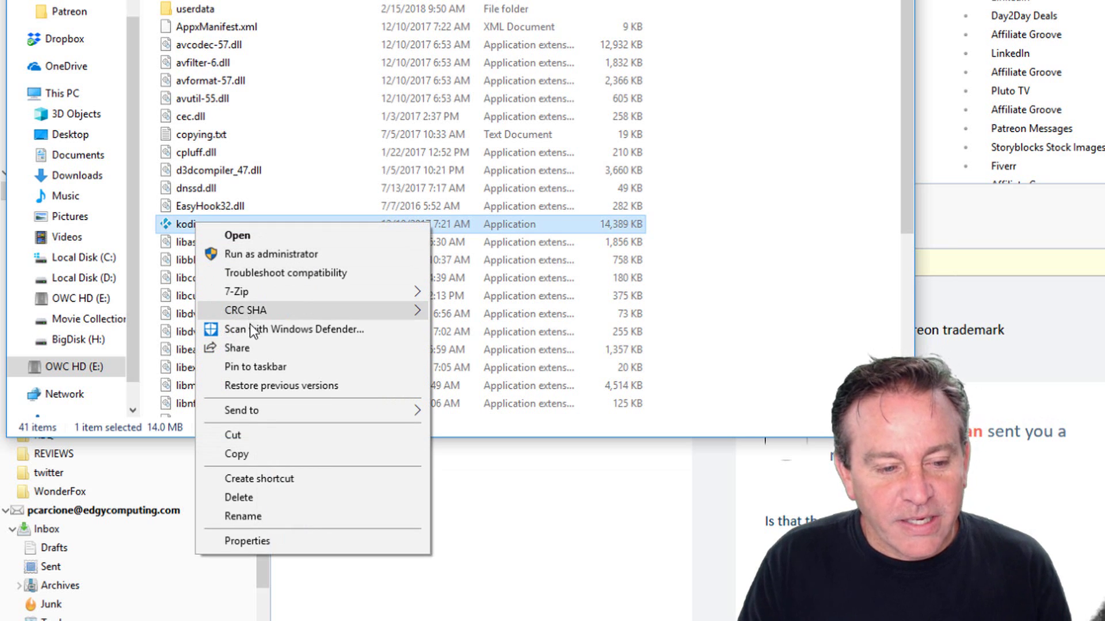
{"action": "left_click", "coordinate": [282, 478]}
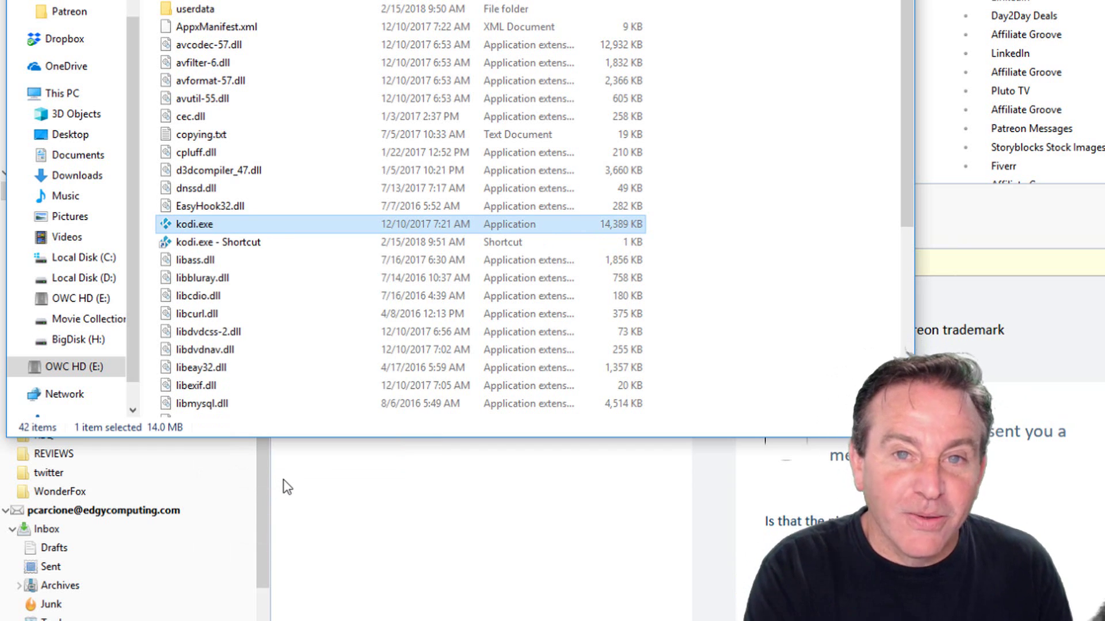
Step: Add the -p switch to the shortcut's target, making it E:\KodiTest3\kodi.exe -p, and save the properties
{"action": "right_click", "coordinate": [227, 243]}
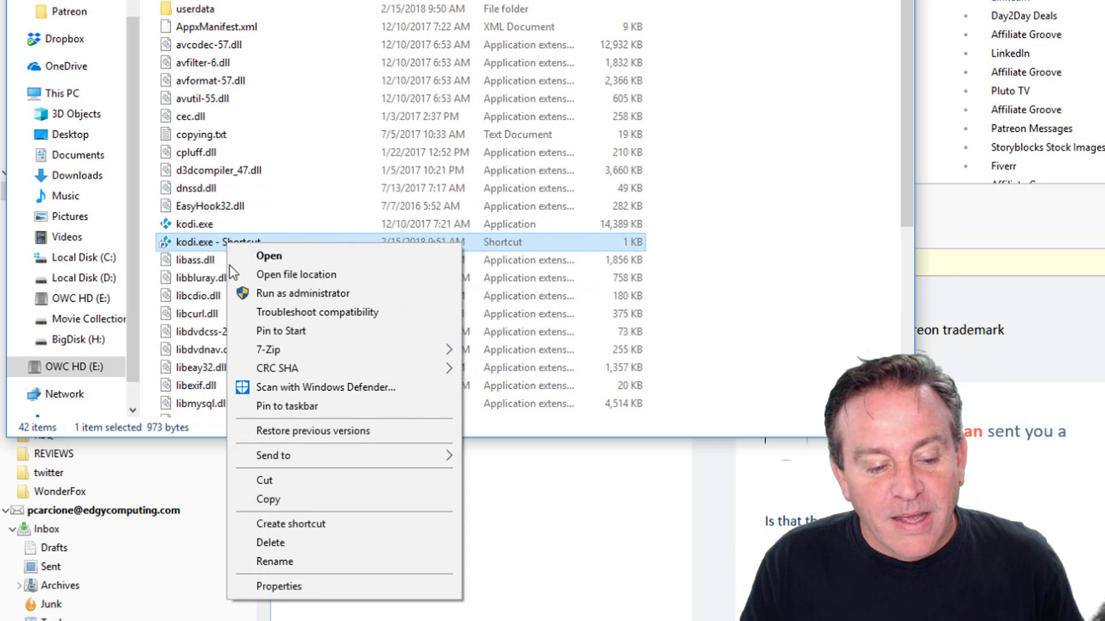
{"action": "left_click", "coordinate": [291, 586]}
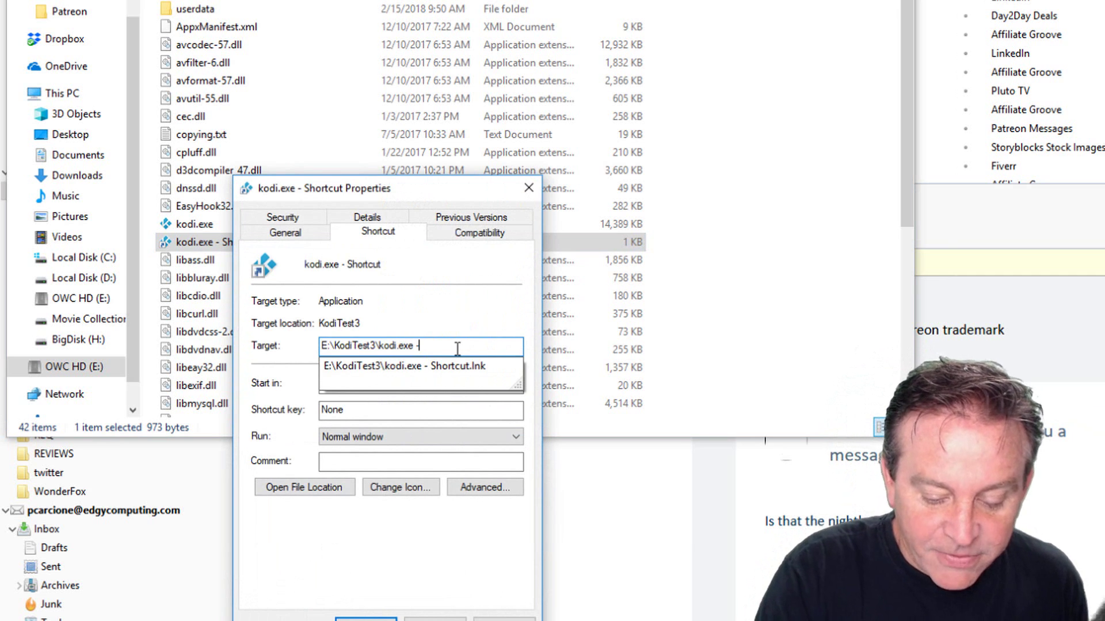
{"action": "type", "text": "-p"}
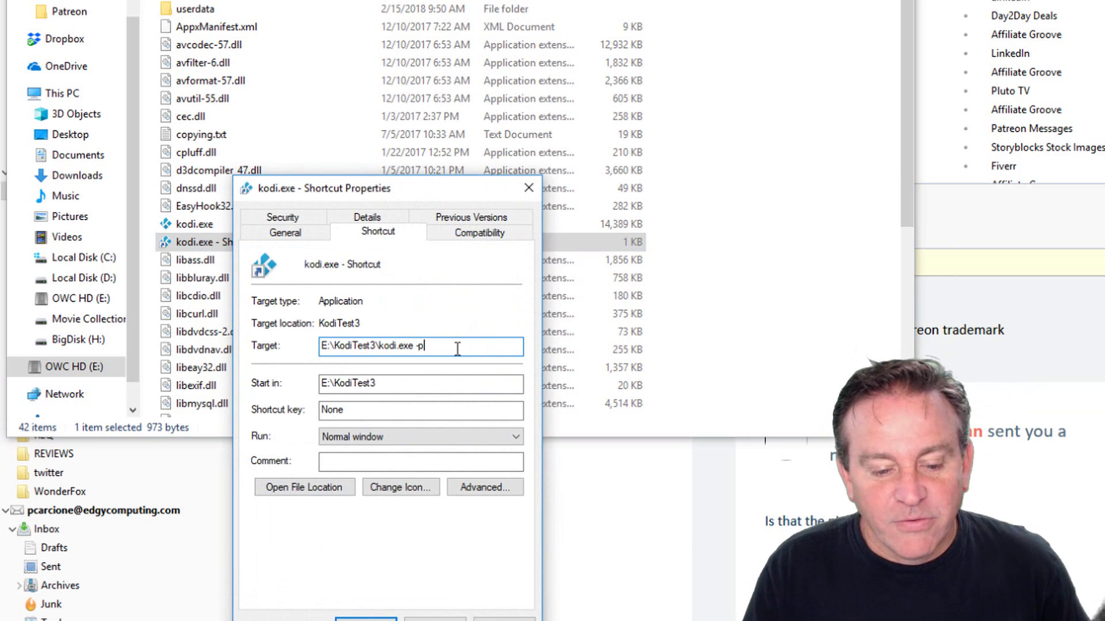
{"action": "key", "text": "ctrl+a"}
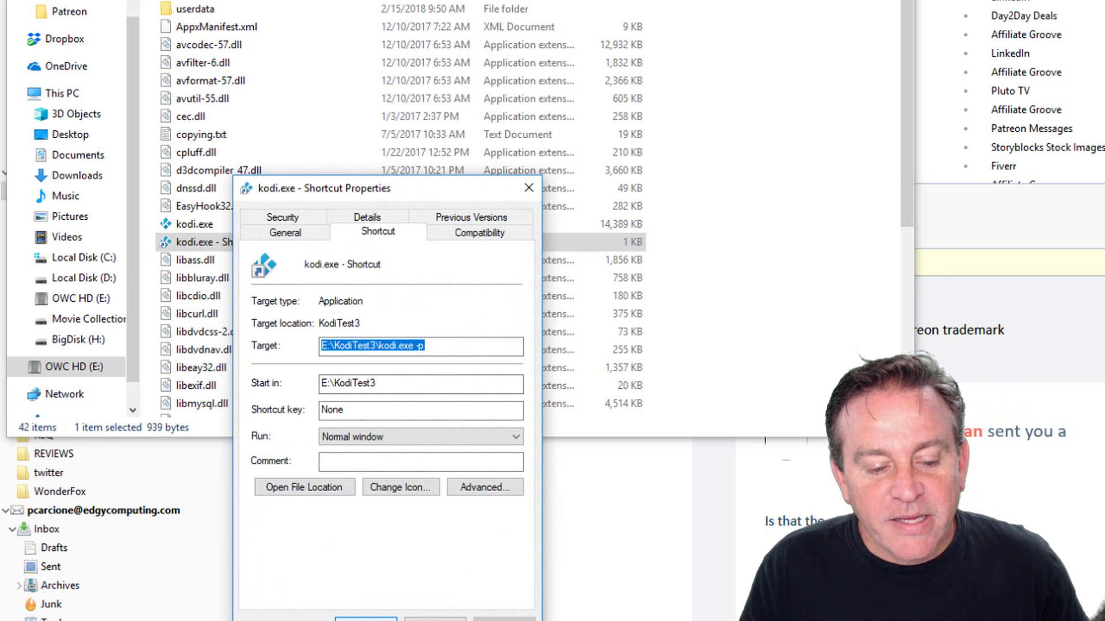
{"action": "key", "text": "Return"}
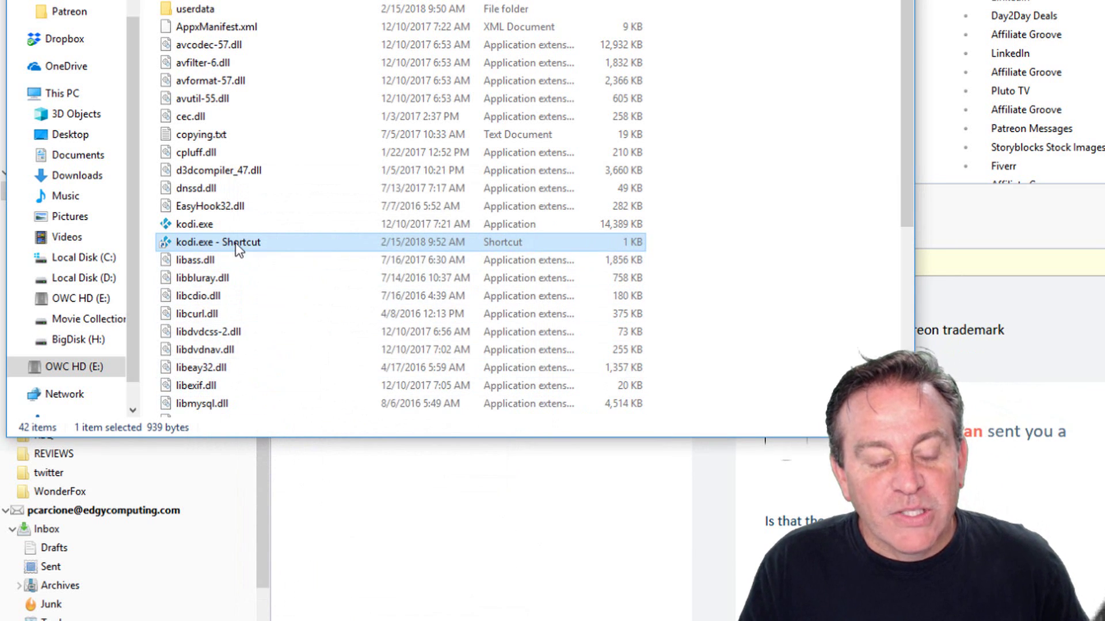
Step: Rename the kodi.exe shortcut to KODI TEST3 and move it to the root of the OWC HD (E:) drive
{"action": "right_click", "coordinate": [218, 243]}
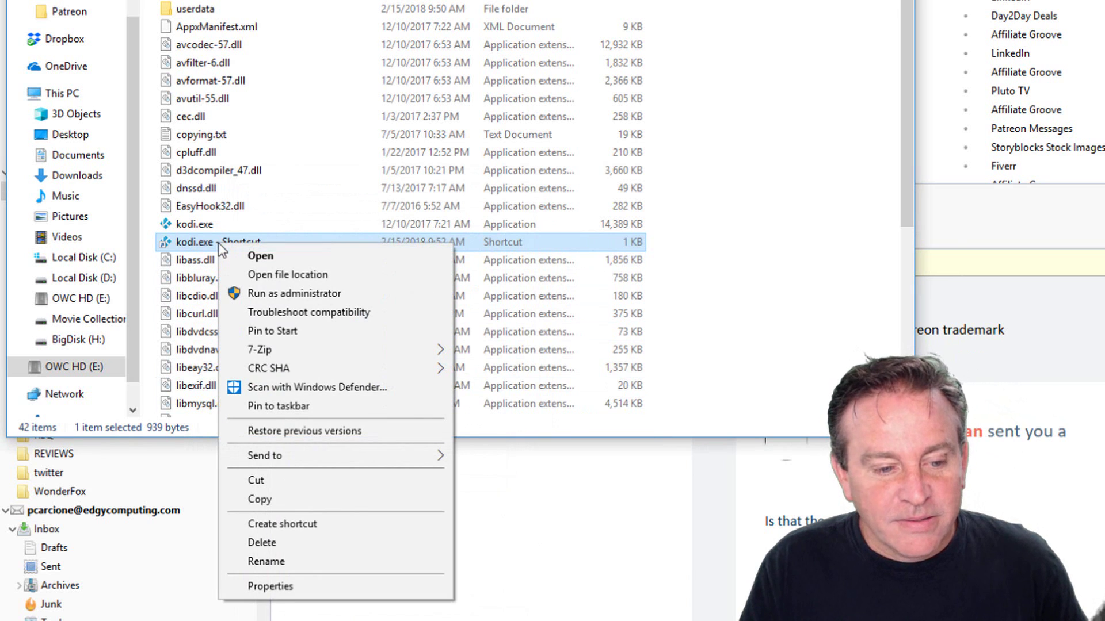
{"action": "left_click", "coordinate": [304, 558]}
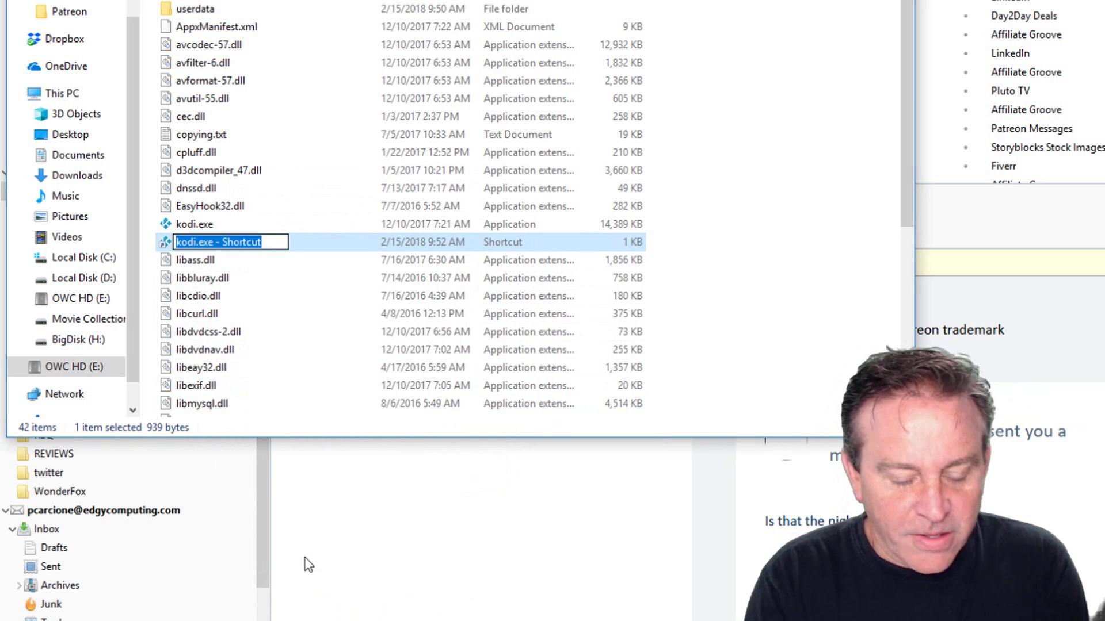
{"action": "type", "text": "Ko"}
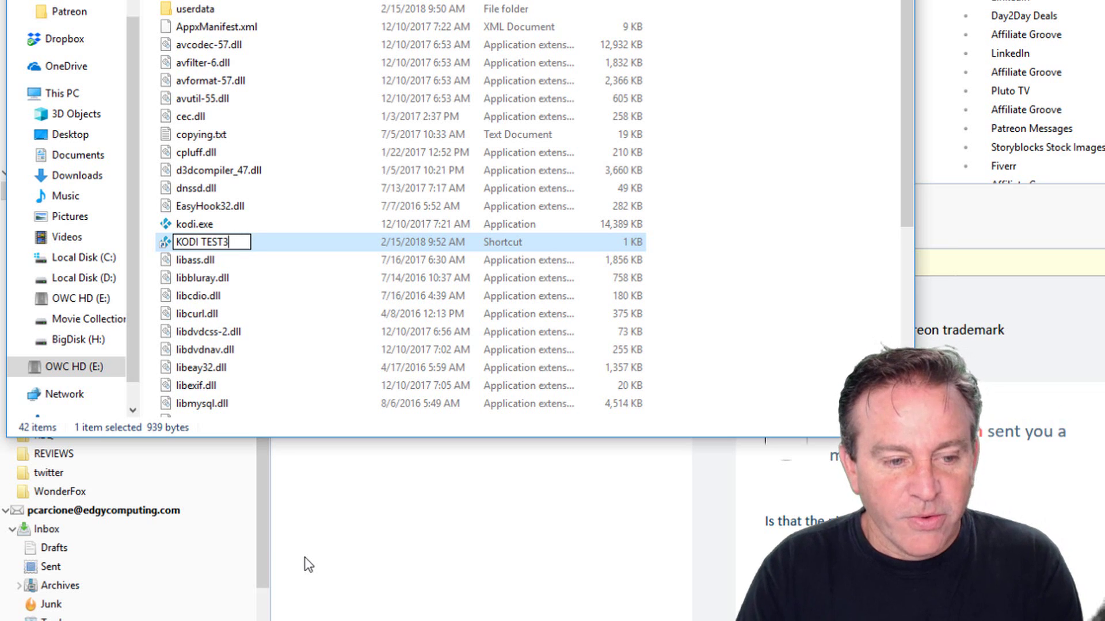
{"action": "key", "text": "Return"}
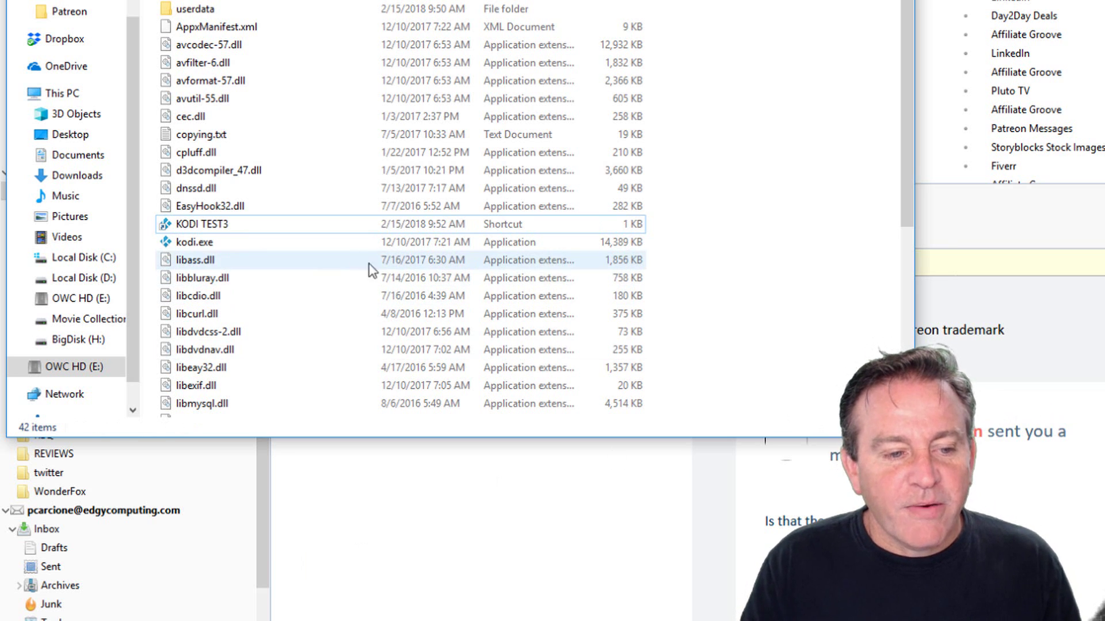
{"action": "left_click_drag", "start_coordinate": [216, 233], "coordinate": [158, 219]}
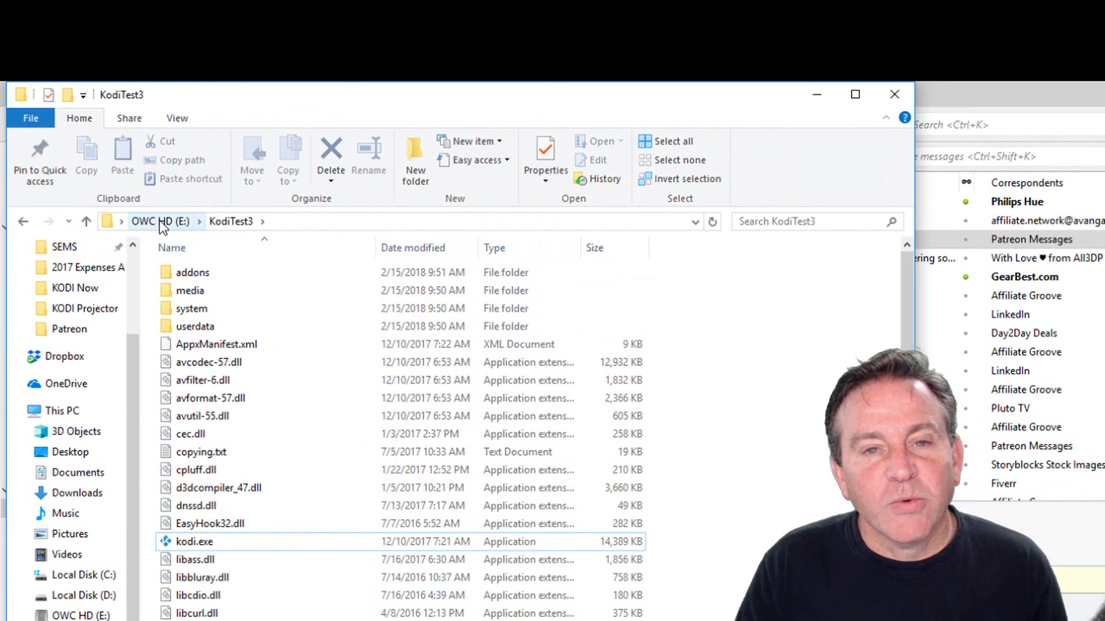
Step: Launch Kodi from the KODI TEST3 shortcut on the OWC HD (E:) drive and allow its access through Windows Defender Firewall
{"action": "left_click", "coordinate": [160, 220]}
{"action": "scroll", "coordinate": [298, 476], "scroll_direction": "down", "scroll_amount": 10}
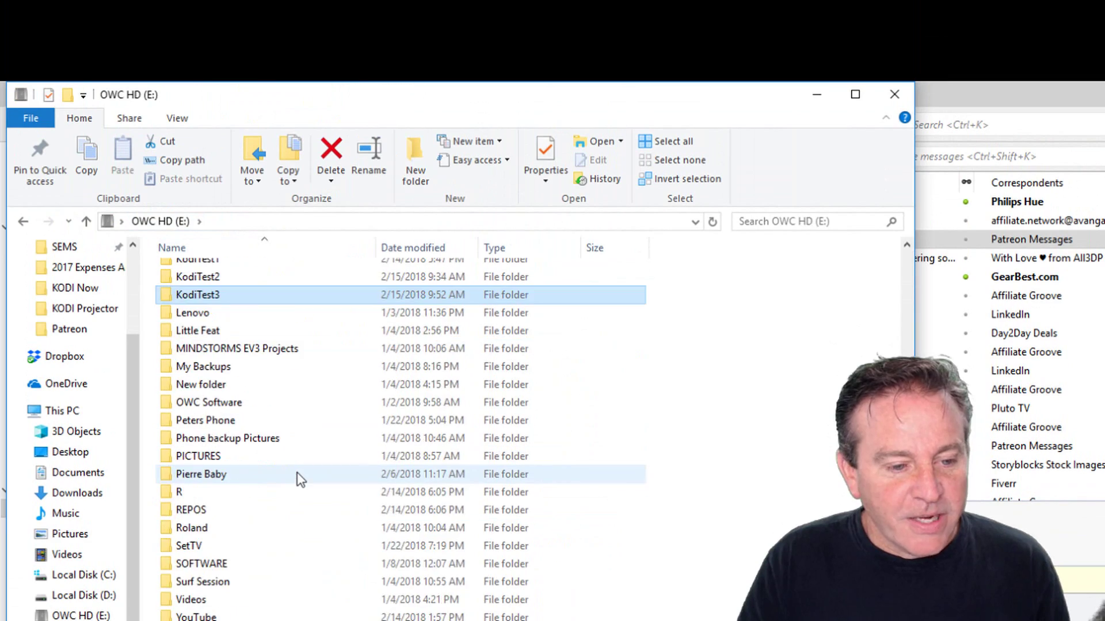
{"action": "scroll", "coordinate": [298, 476], "scroll_direction": "down", "scroll_amount": 1}
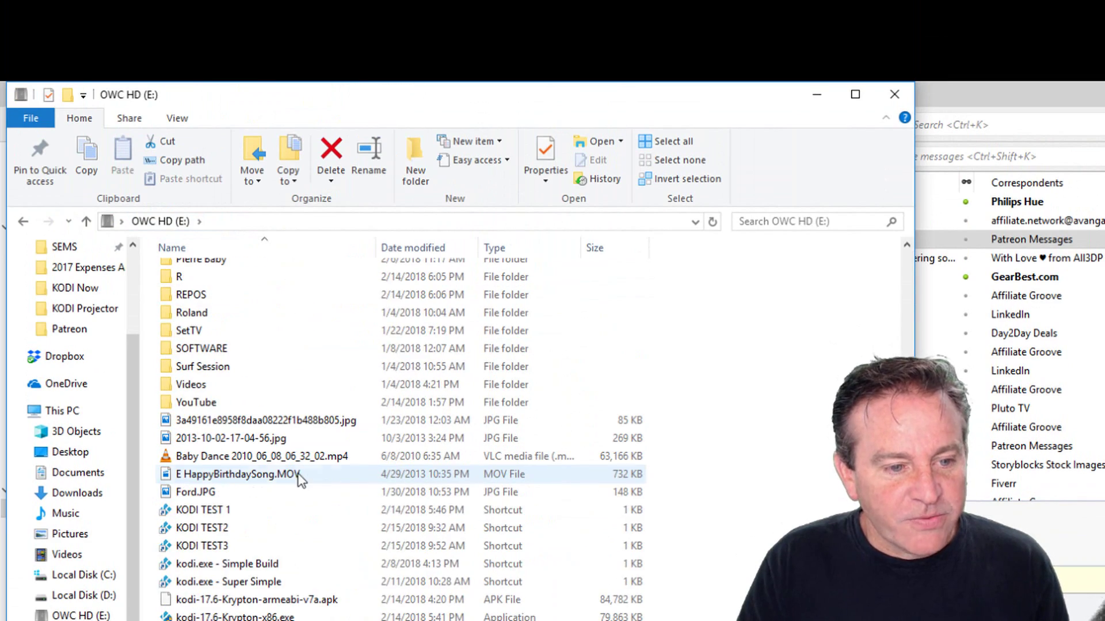
{"action": "double_click", "coordinate": [224, 547]}
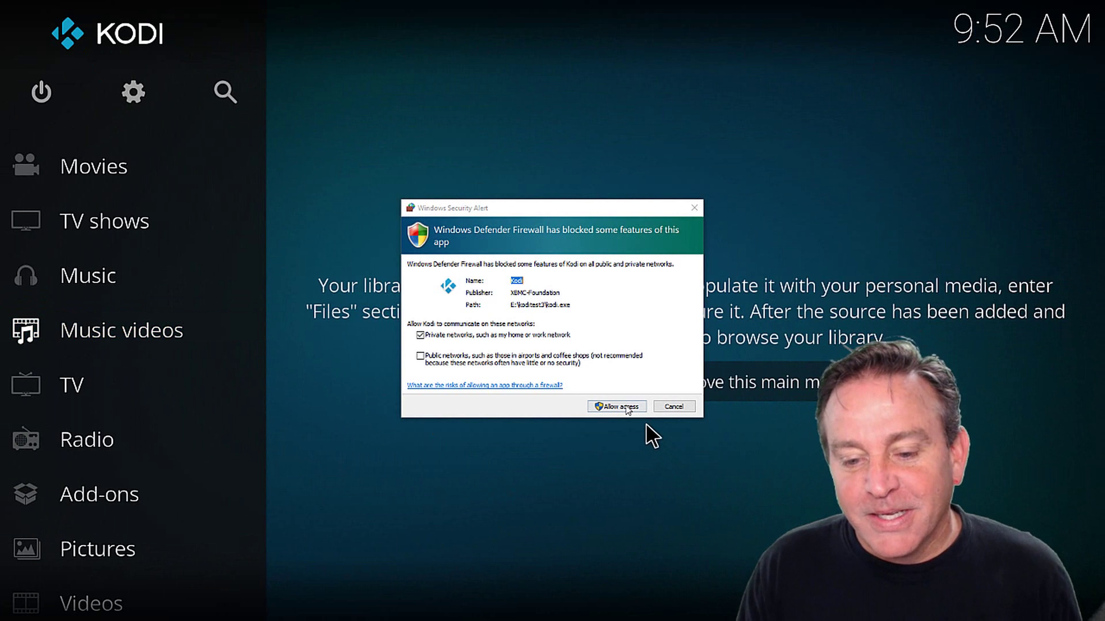
{"action": "left_click", "coordinate": [627, 408]}
{"action": "left_click", "coordinate": [627, 407]}
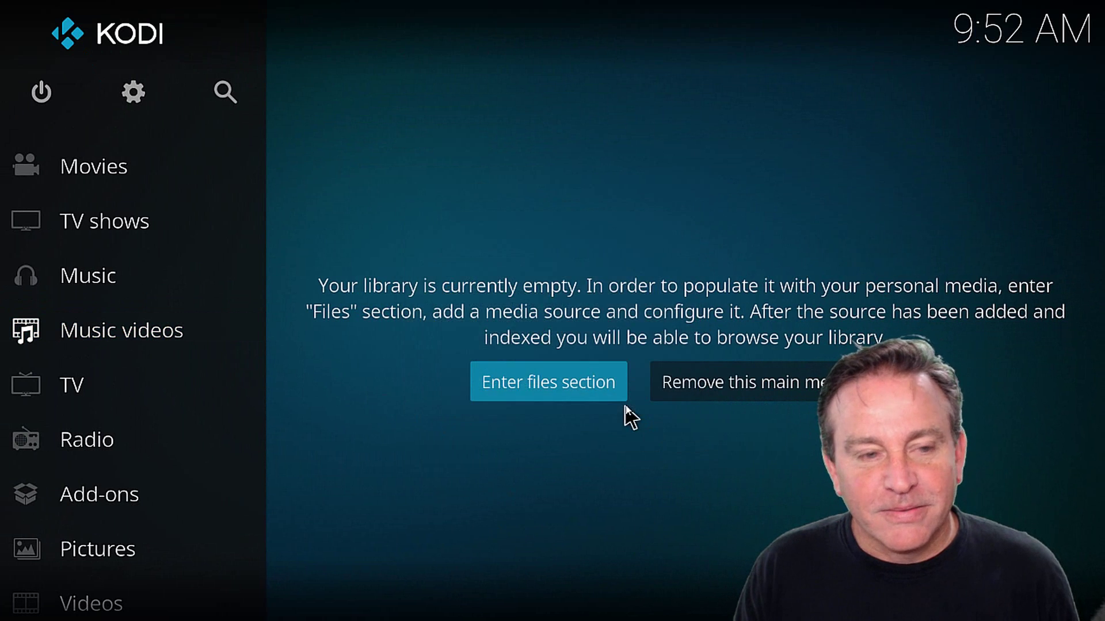
Step: Enable Unknown sources in Kodi's add-on system settings, accept the warning, and return to the System screen
{"action": "left_click", "coordinate": [149, 92]}
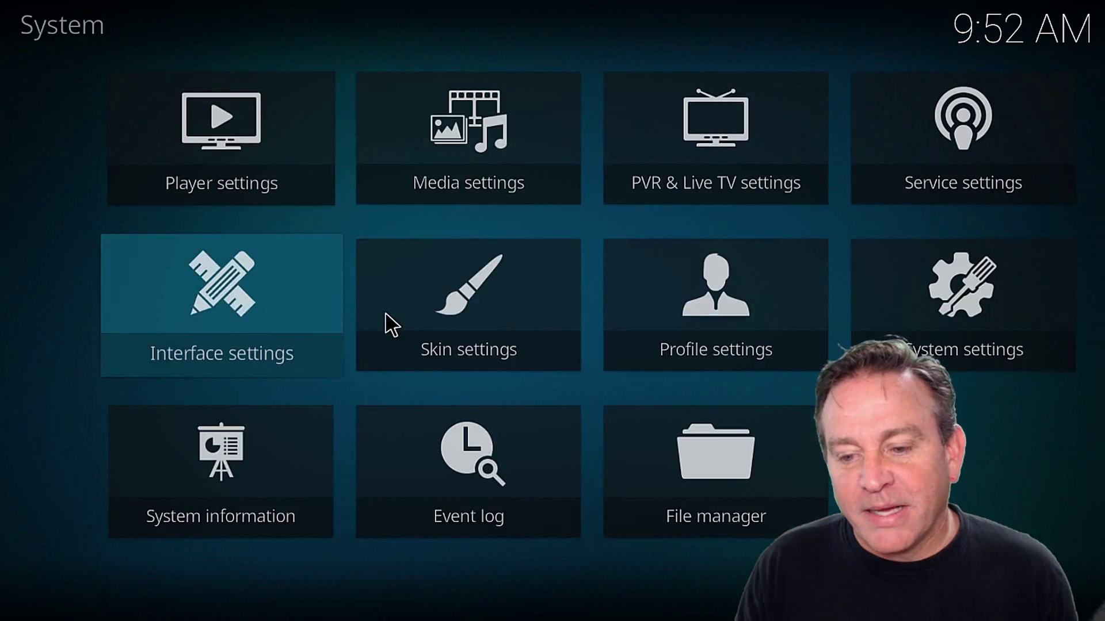
{"action": "left_click", "coordinate": [900, 289]}
{"action": "left_click", "coordinate": [219, 397]}
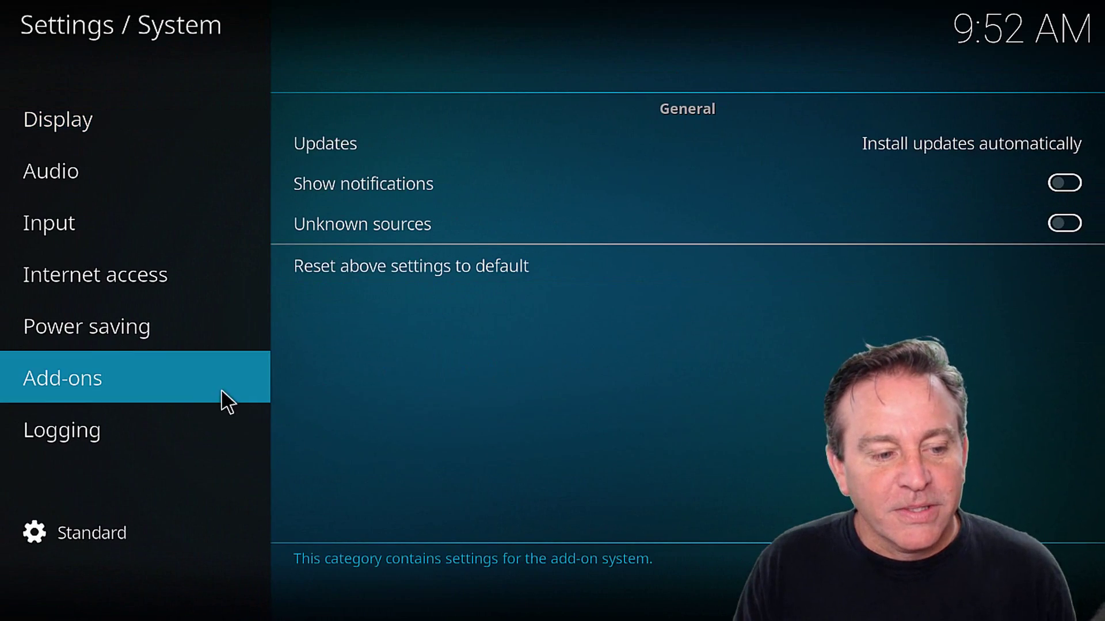
{"action": "left_click", "coordinate": [562, 223]}
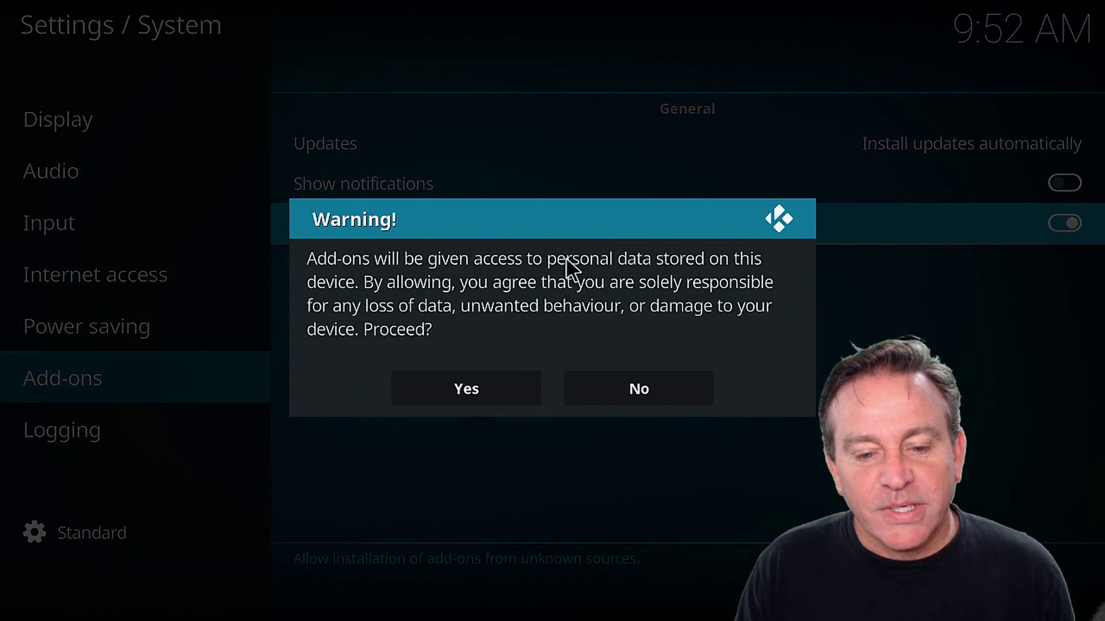
{"action": "left_click", "coordinate": [477, 400]}
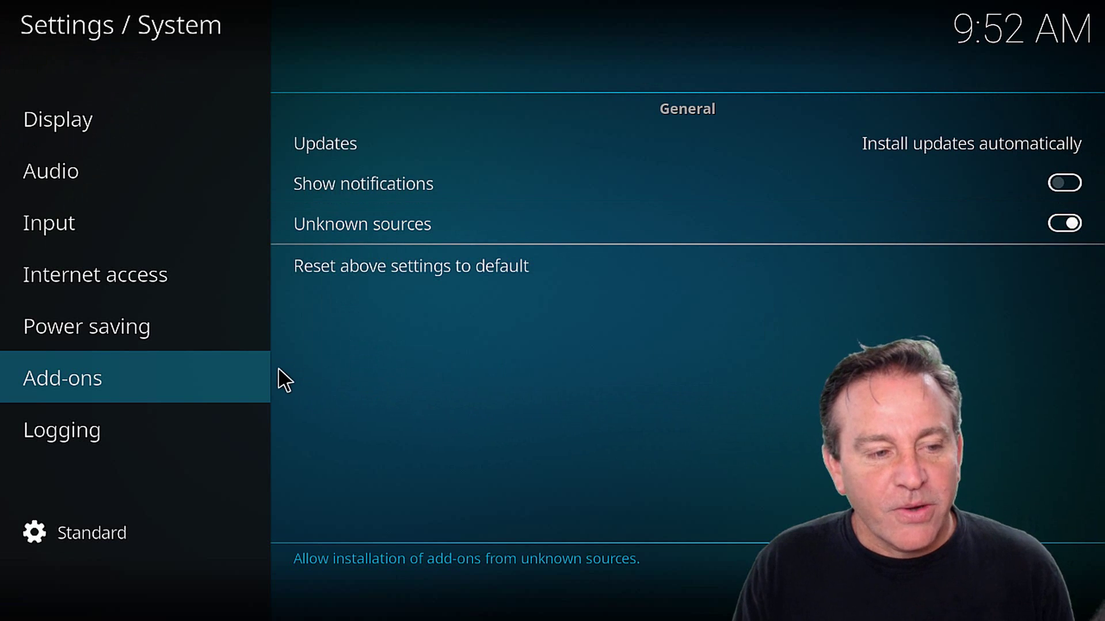
{"action": "key", "text": "Escape"}
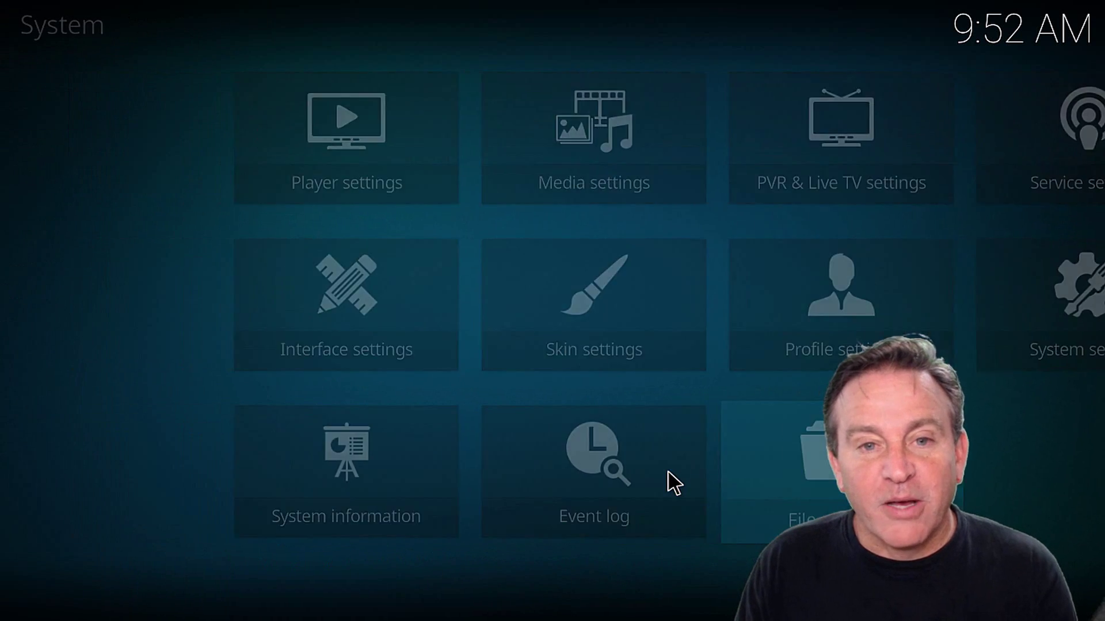
{"action": "key", "text": "Return"}
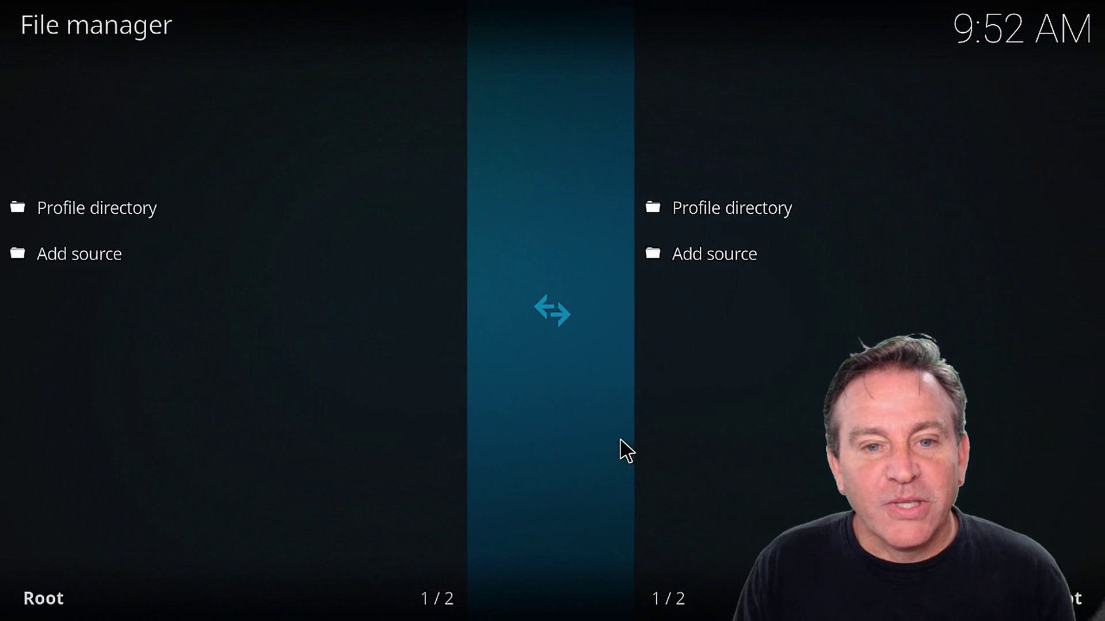
{"action": "left_click", "coordinate": [224, 238]}
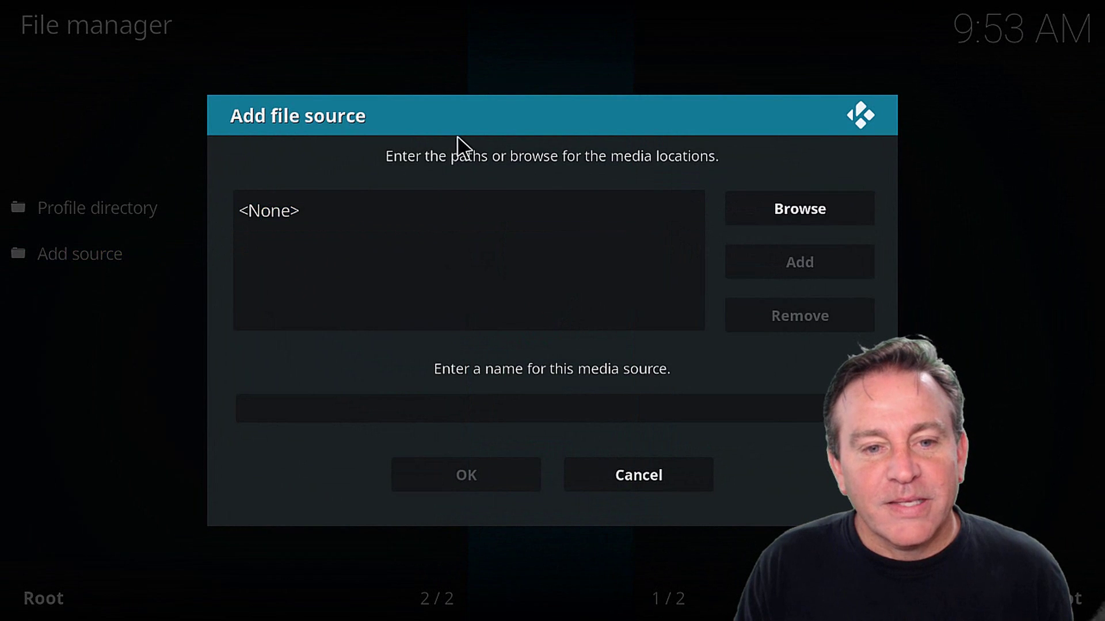
{"action": "left_click", "coordinate": [466, 211]}
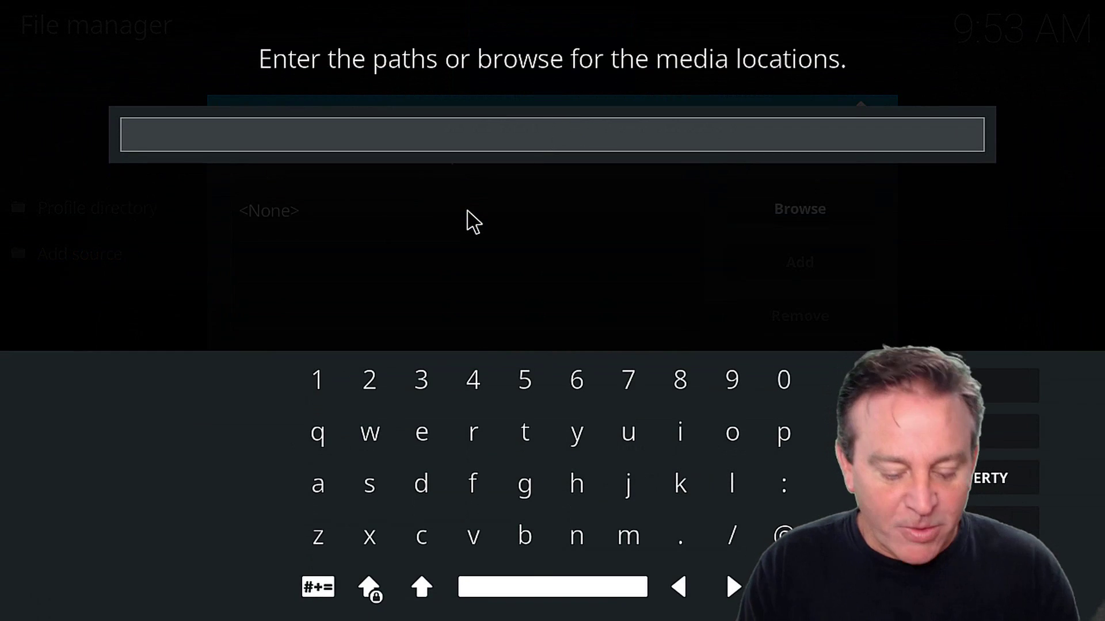
{"action": "type", "text": "HTTP:"}
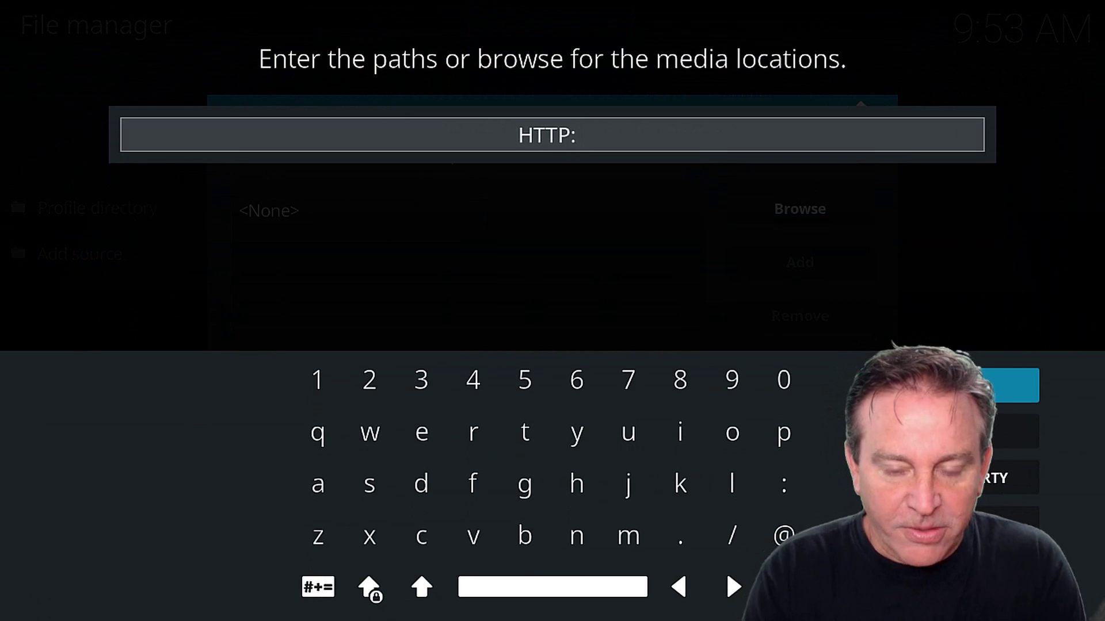
{"action": "type", "text": "//FUSION."}
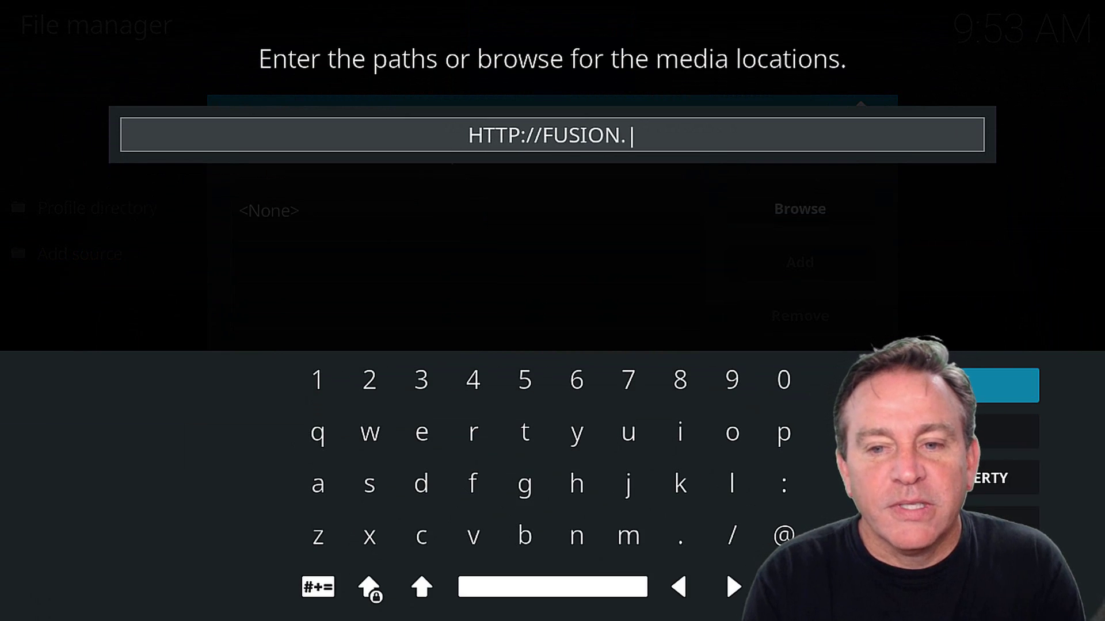
{"action": "type", "text": "TVADDONS"}
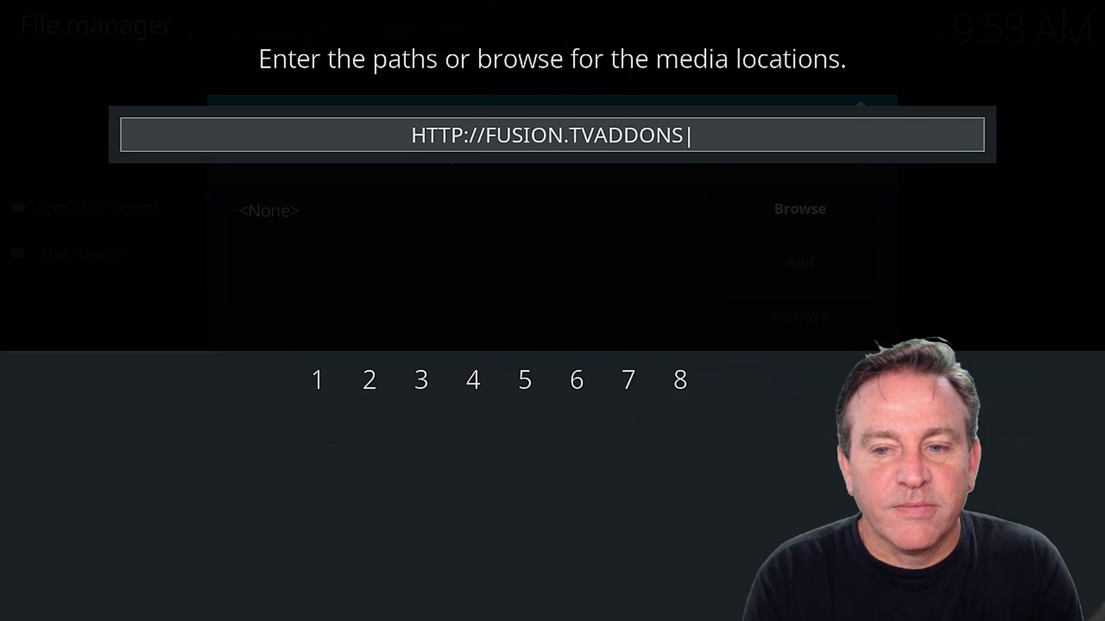
{"action": "type", "text": ".AG"}
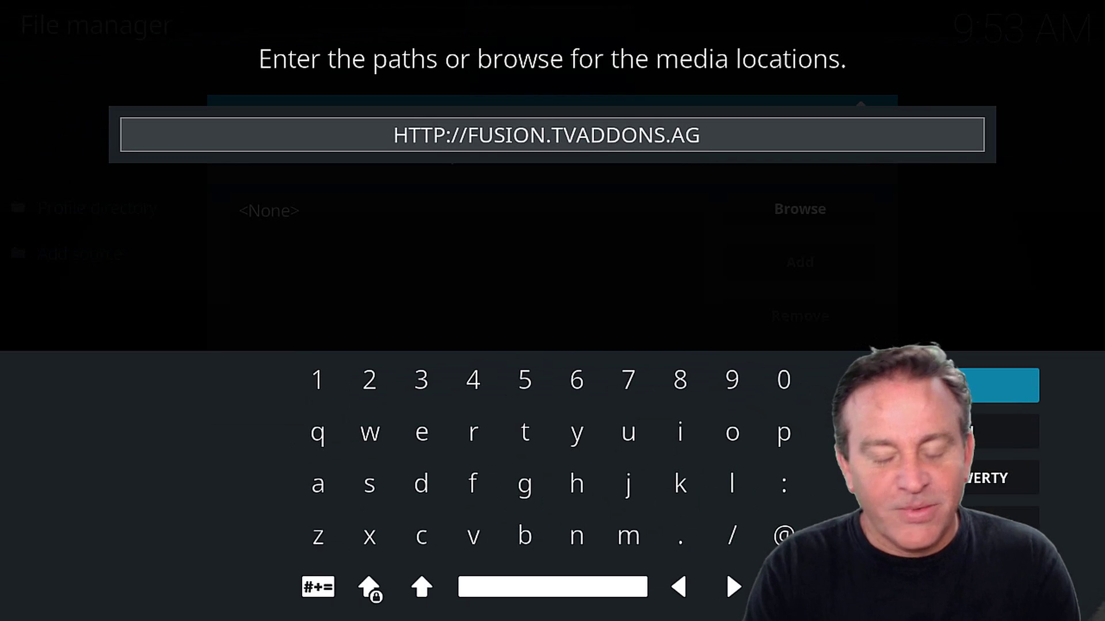
{"action": "key", "text": "BackSpace"}
{"action": "key", "text": "BackSpace"}
{"action": "type", "text": "CA"}
{"action": "key", "text": "BackSpace"}
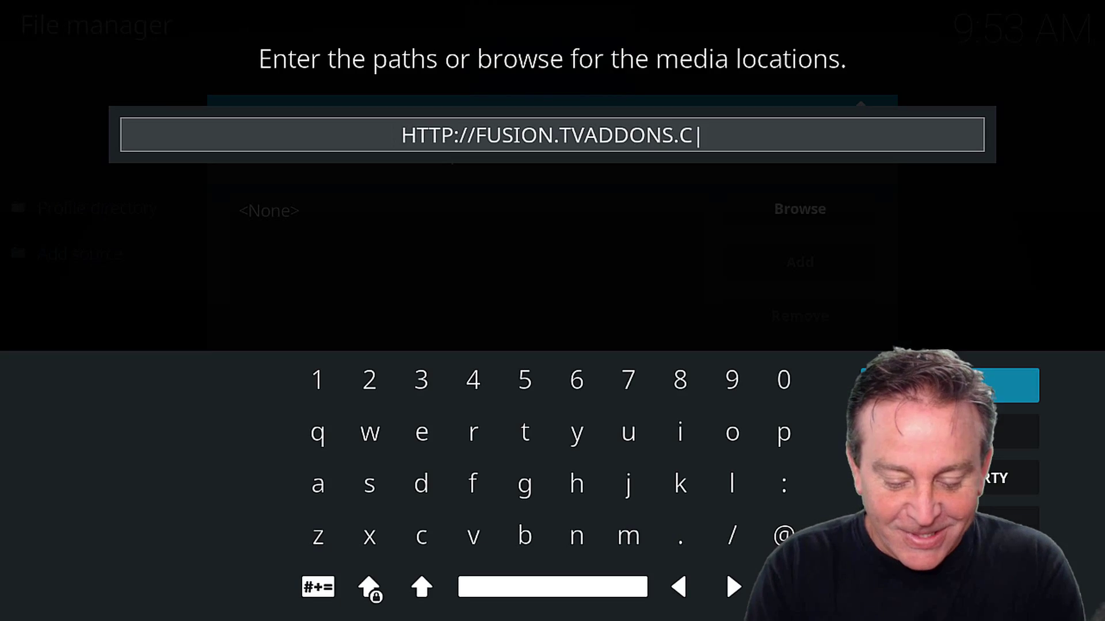
{"action": "type", "text": "O"}
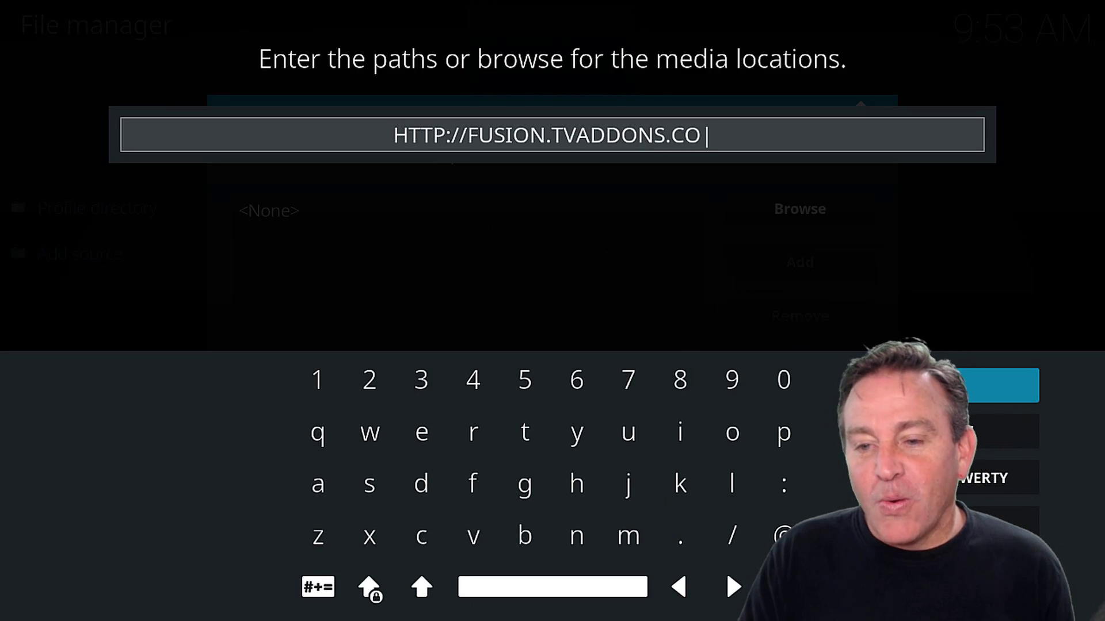
{"action": "key", "text": "Return"}
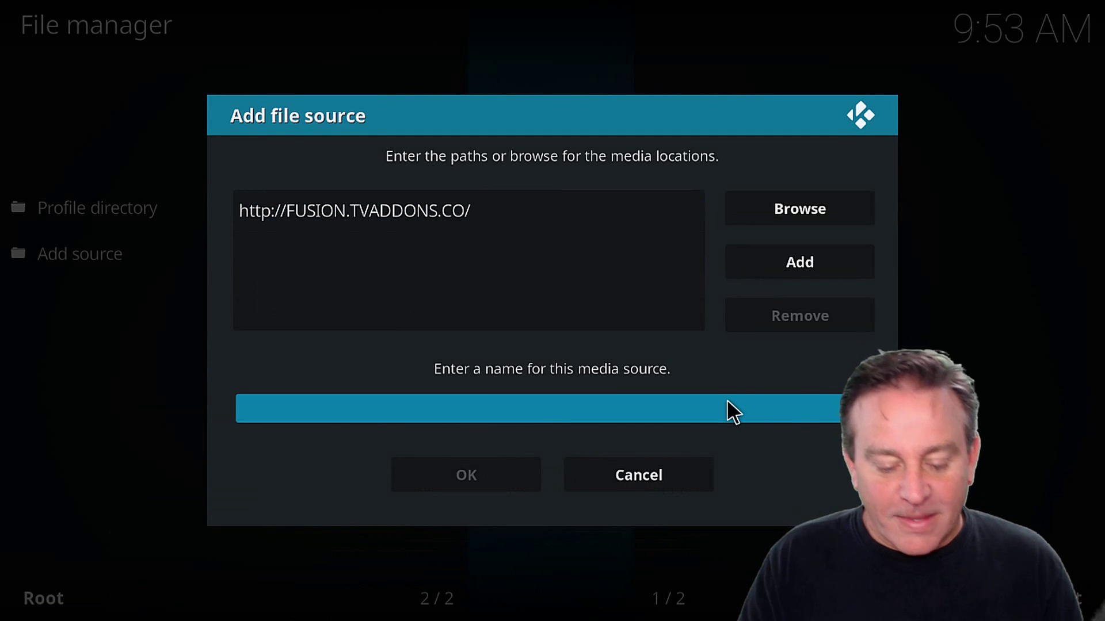
Step: Name the media source .FUSION and save it
{"action": "type", "text": "FU"}
{"action": "key", "text": "BackSpace"}
{"action": "key", "text": "BackSpace"}
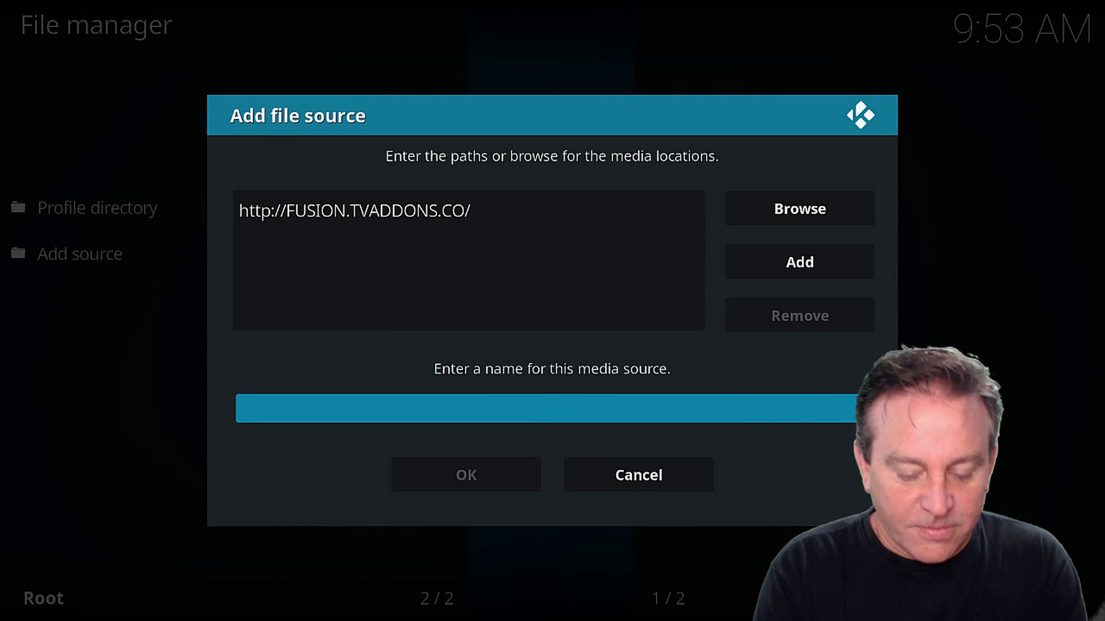
{"action": "type", "text": ".FUSION"}
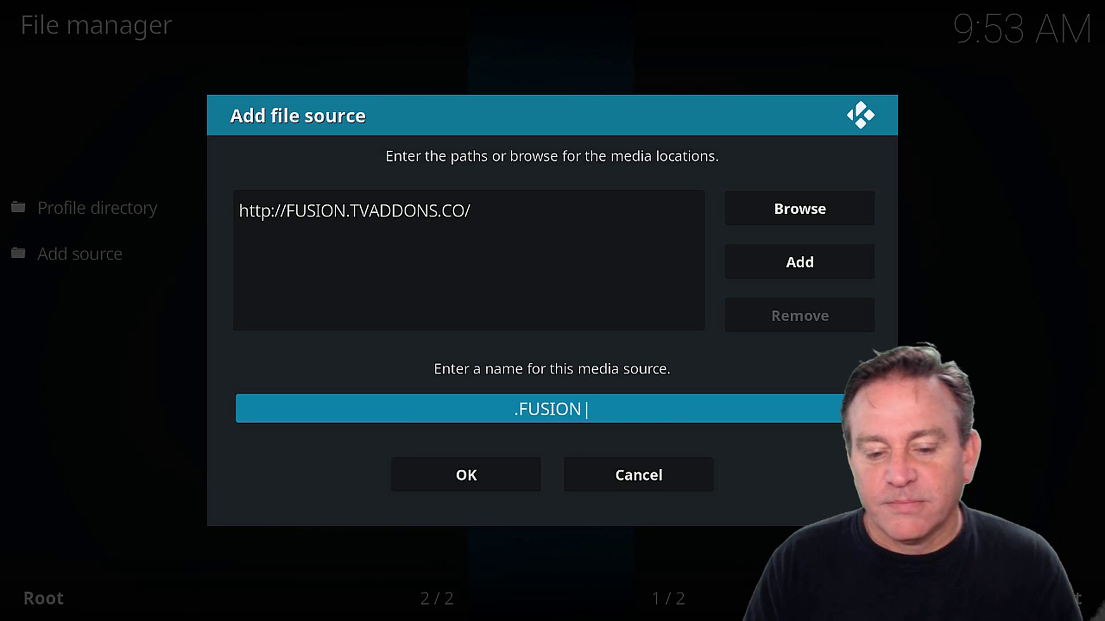
{"action": "left_click", "coordinate": [511, 463]}
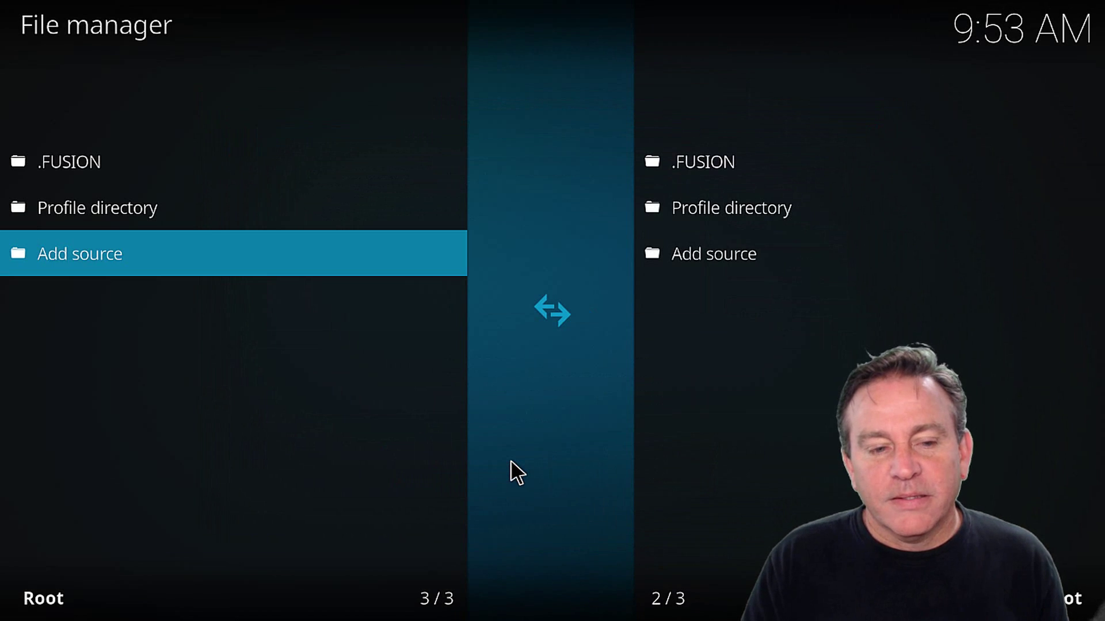
Step: Open the .FUSION source to check its folders, and return to the home screen
{"action": "left_click", "coordinate": [266, 169]}
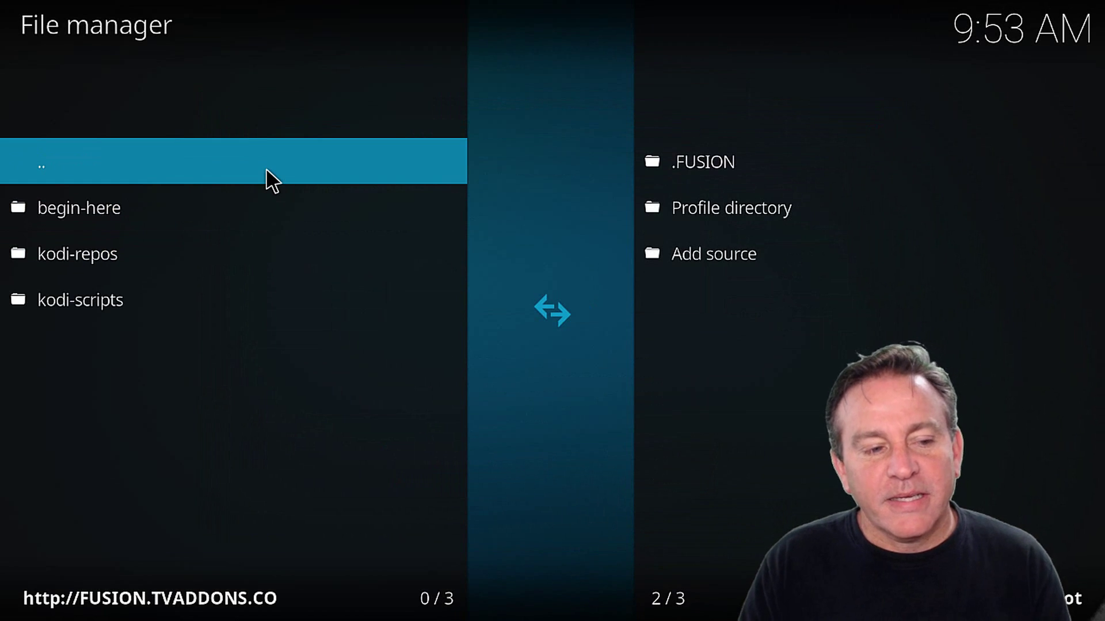
{"action": "key", "text": "Escape"}
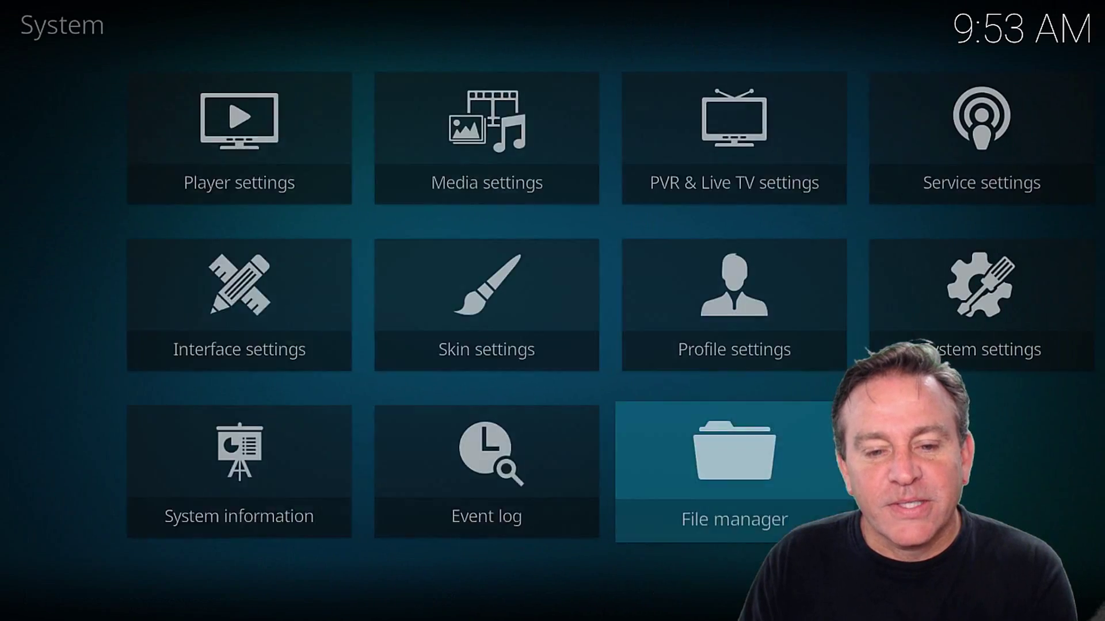
{"action": "key", "text": "Escape"}
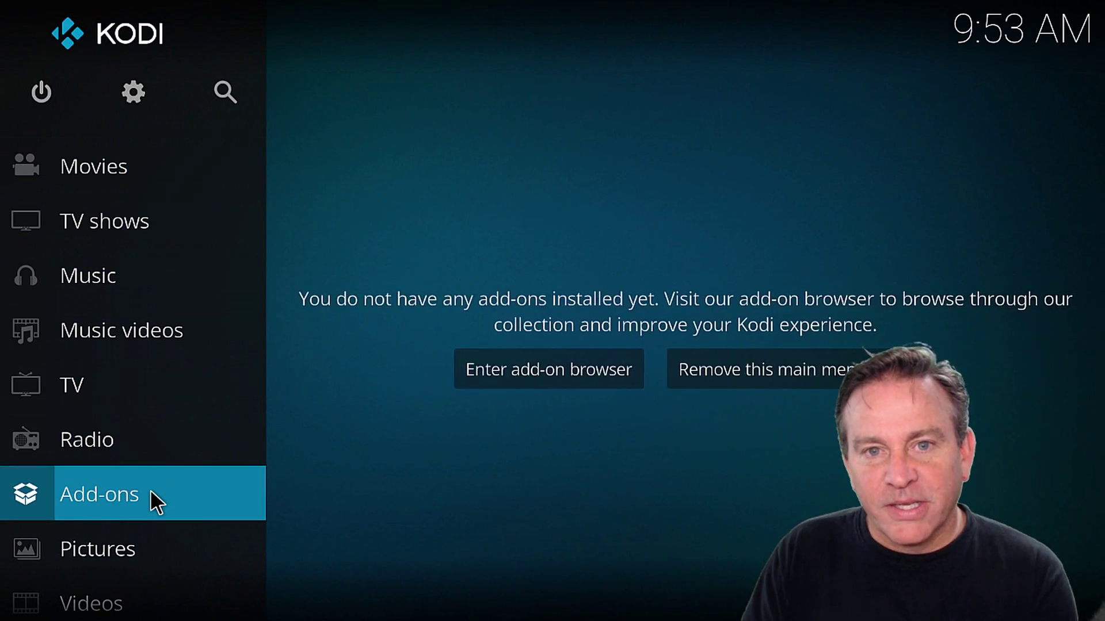
Step: Install plugin.program.indigo-4.0.2.zip from the begin-here folder of the .FUSION source in the add-on browser
{"action": "left_click", "coordinate": [151, 489]}
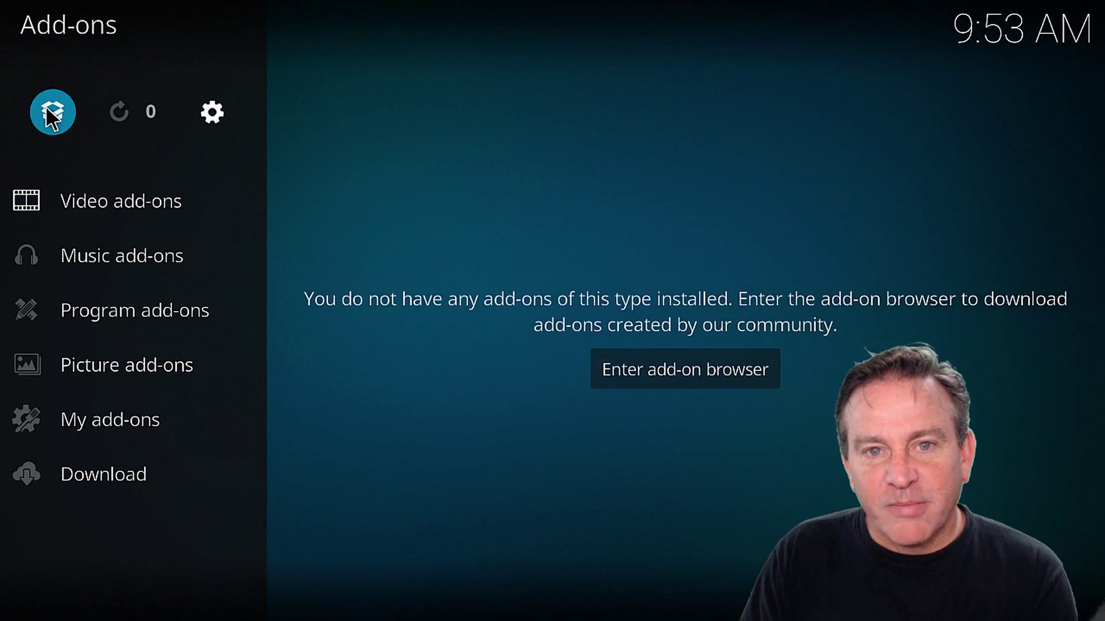
{"action": "left_click", "coordinate": [48, 109]}
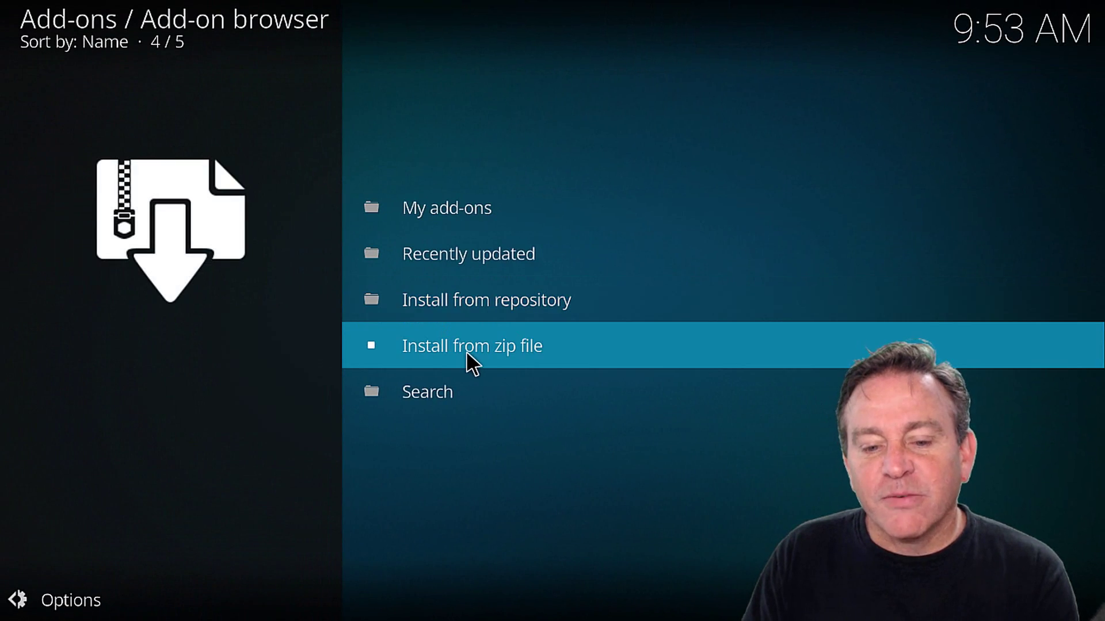
{"action": "left_click", "coordinate": [466, 351]}
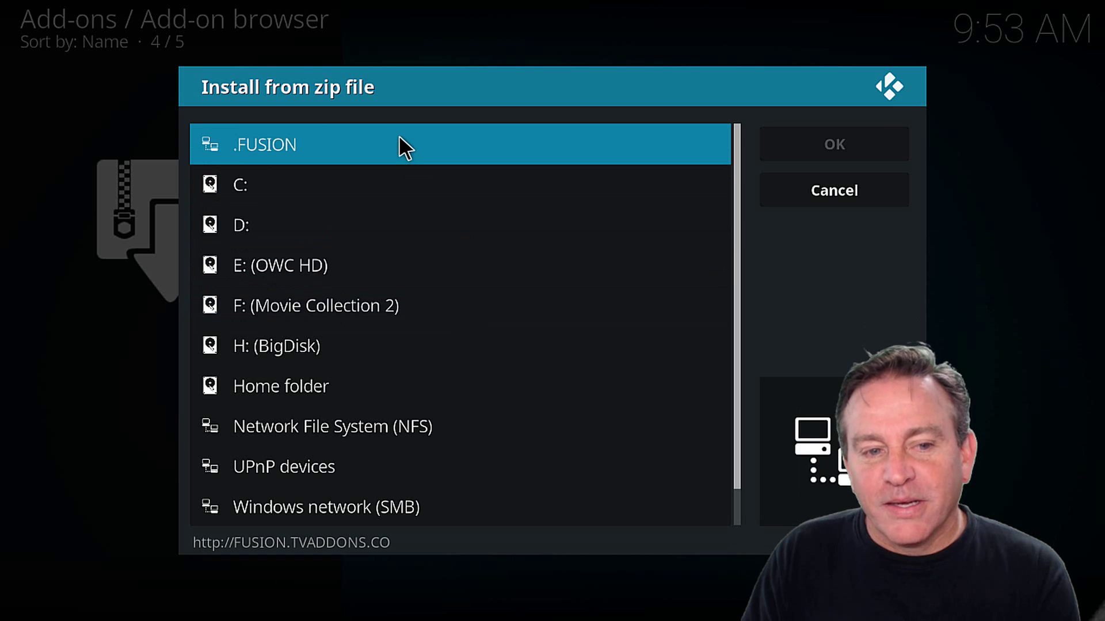
{"action": "left_click", "coordinate": [400, 141]}
{"action": "left_click", "coordinate": [385, 183]}
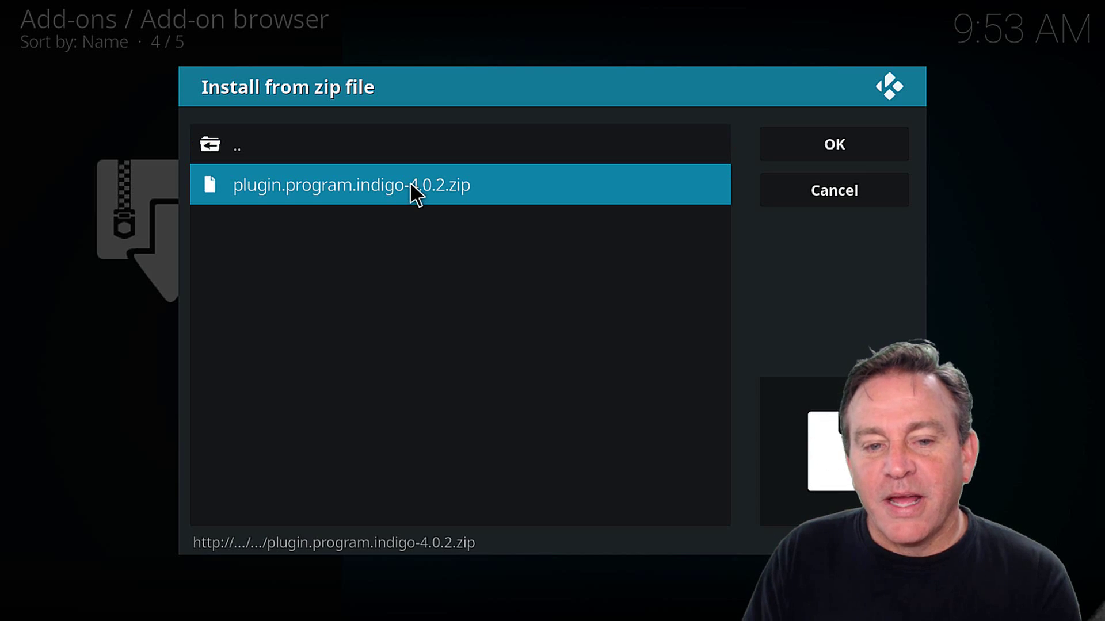
{"action": "left_click", "coordinate": [411, 184]}
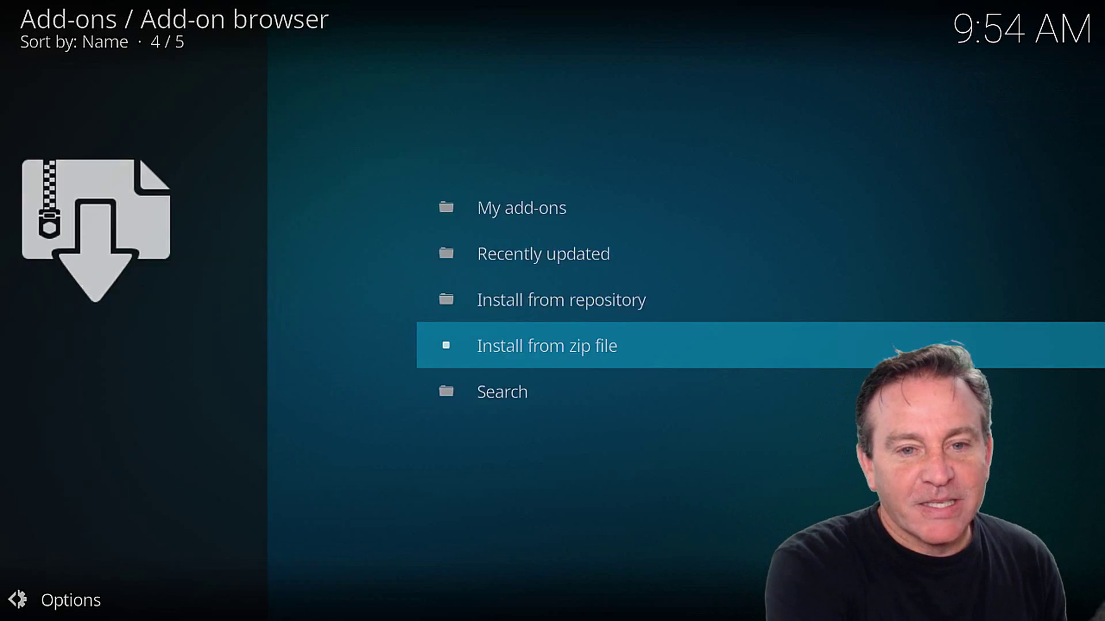
Step: Open the Indigo video add-on, run its Config Wizard and confirm the automatic installation of add-ons and tweaks
{"action": "key", "text": "Escape"}
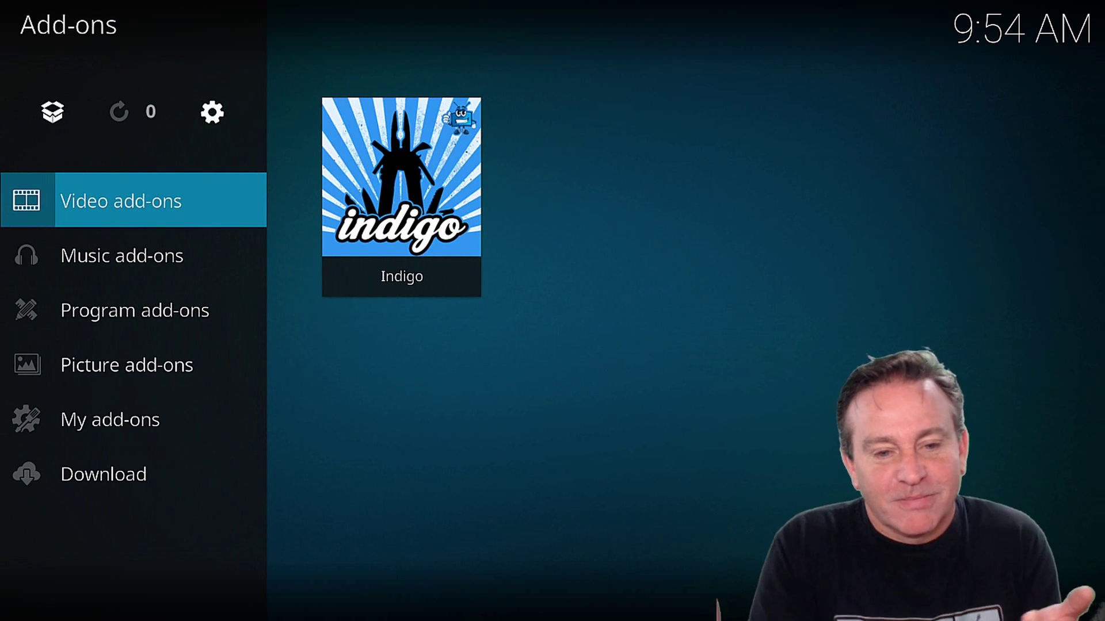
{"action": "left_click", "coordinate": [444, 174]}
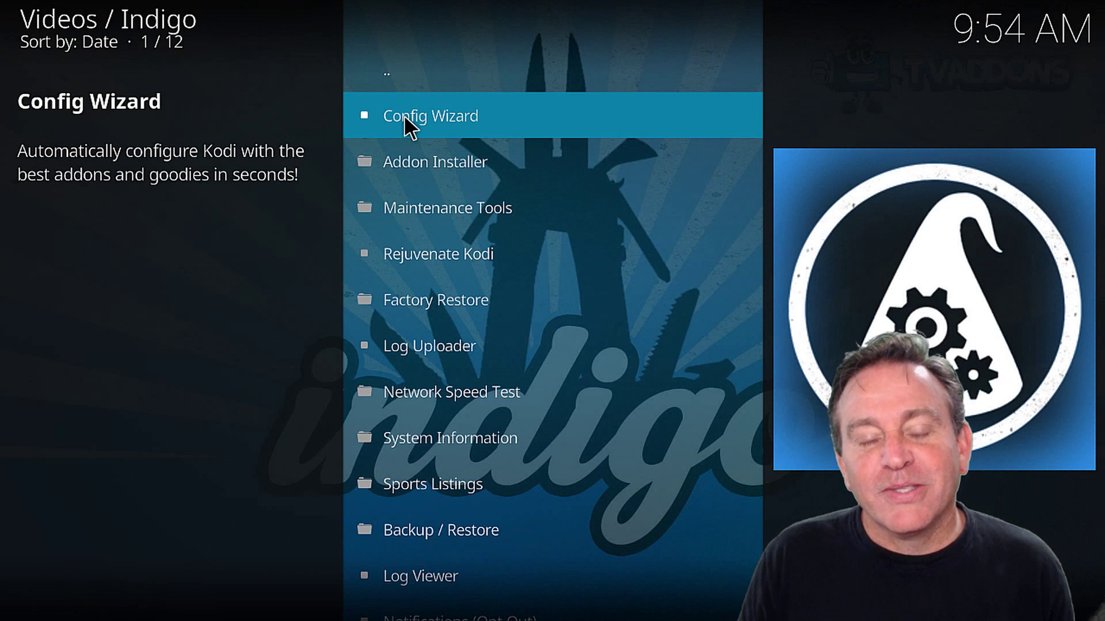
{"action": "left_click", "coordinate": [403, 117]}
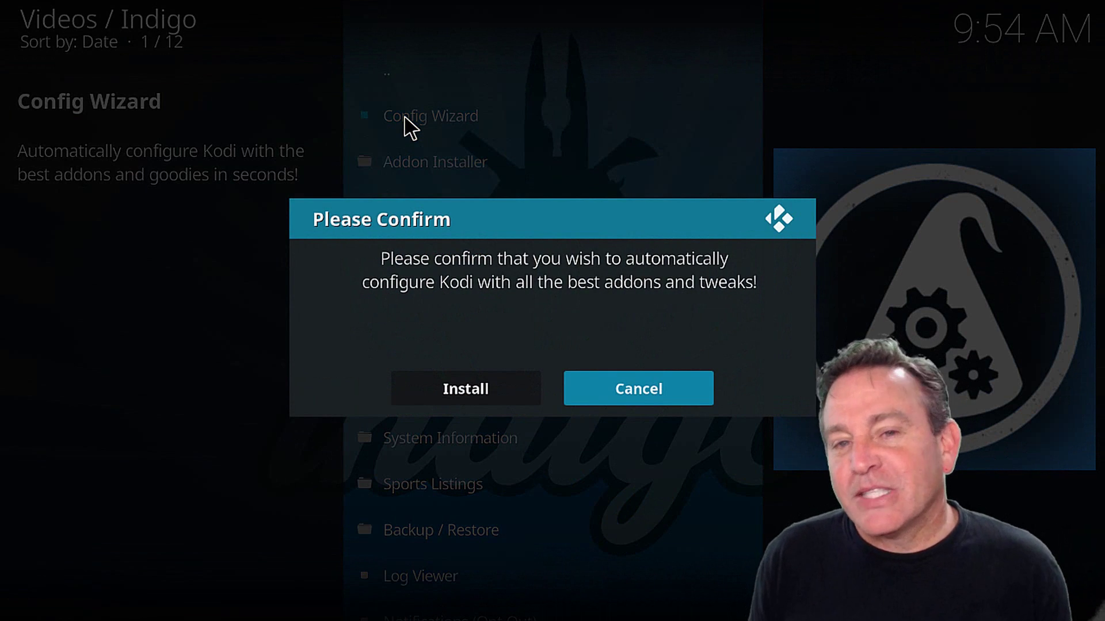
{"action": "left_click", "coordinate": [467, 392]}
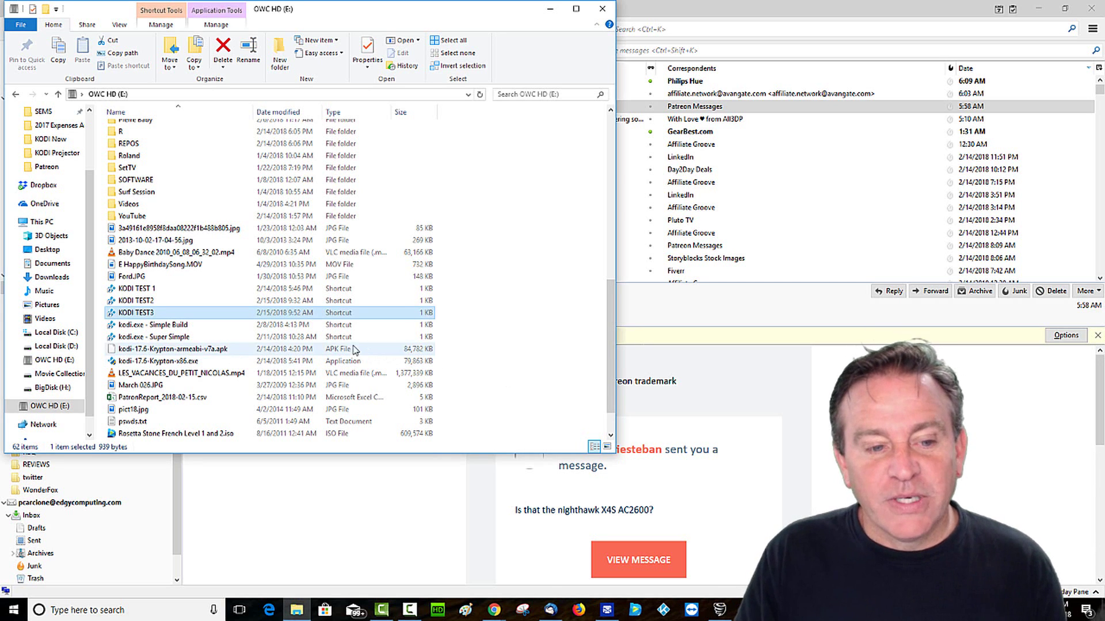
Step: Relaunch Kodi from the KODI TEST3 shortcut on the OWC HD (E:) drive and bring up the Add-ons overview
{"action": "double_click", "coordinate": [149, 314]}
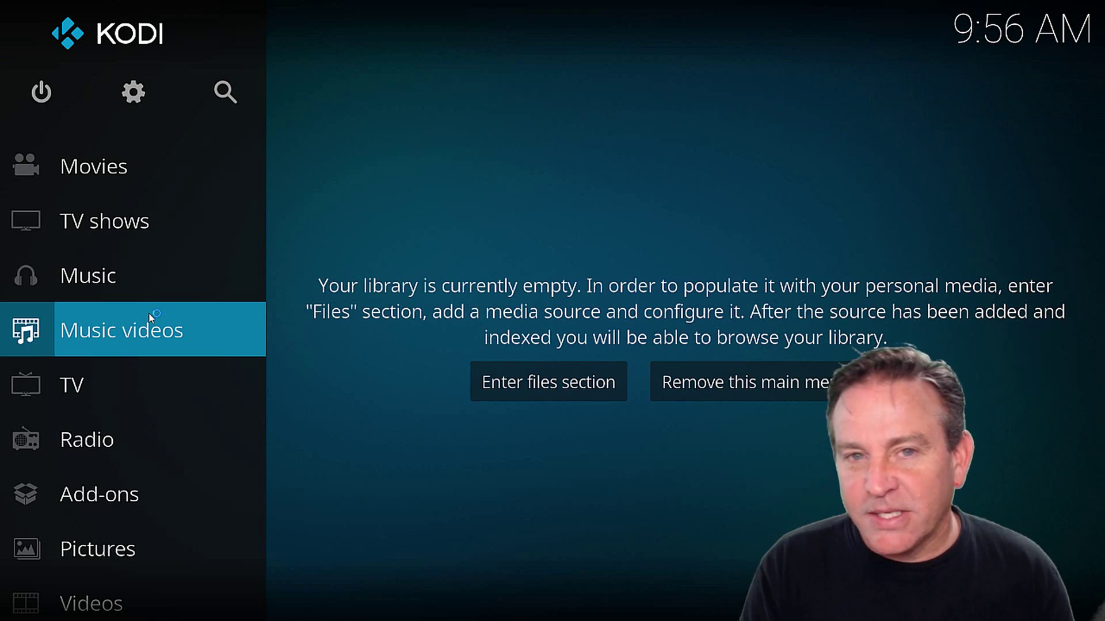
{"action": "key", "text": "Down"}
{"action": "key", "text": "Down"}
{"action": "key", "text": "Down"}
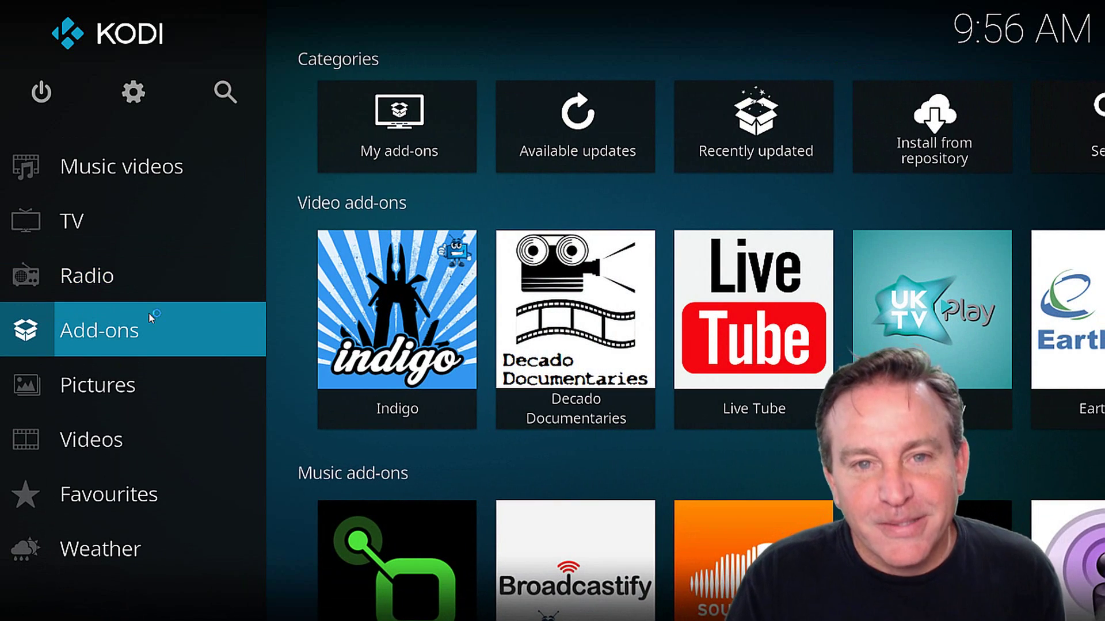
Step: Look through the installed video add-ons from Indigo through to USTVnow Plus
{"action": "key", "text": "Right"}
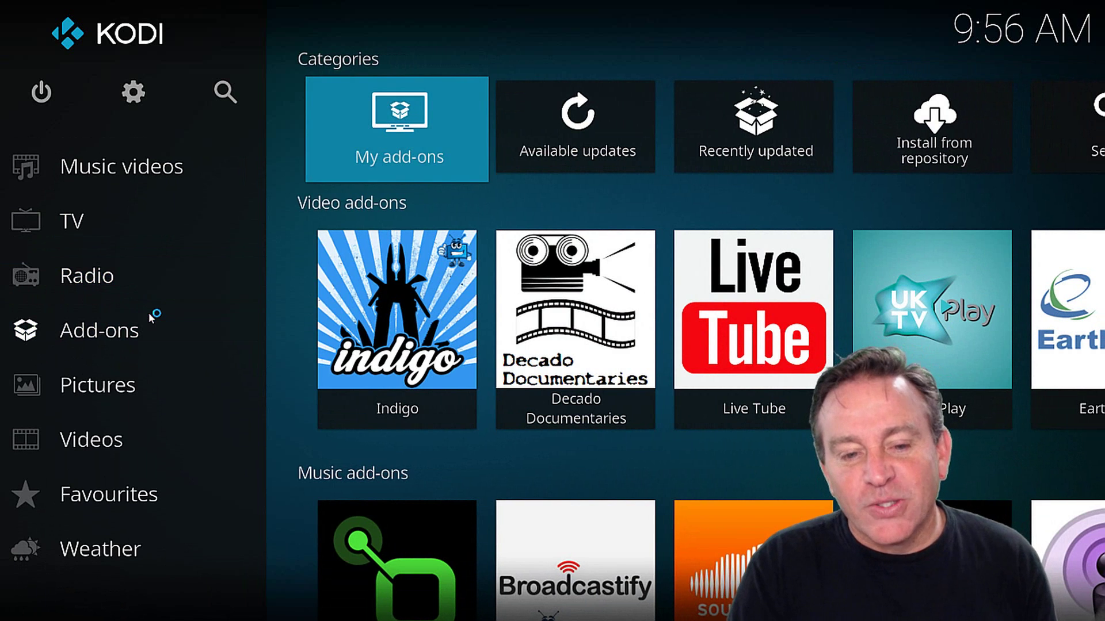
{"action": "key", "text": "Down"}
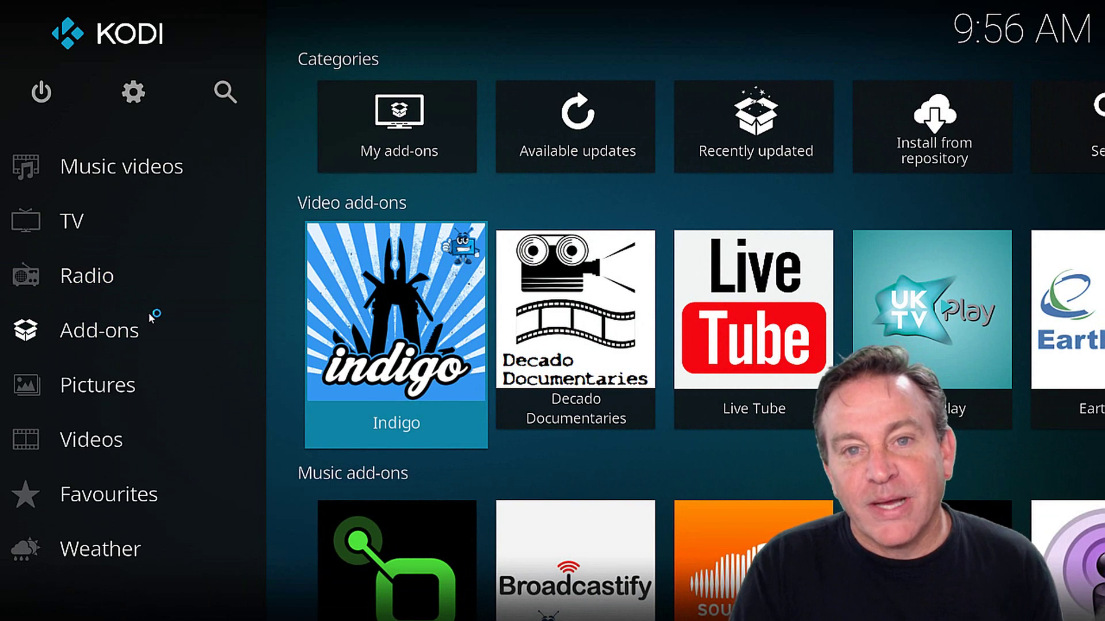
{"action": "key", "text": "Right"}
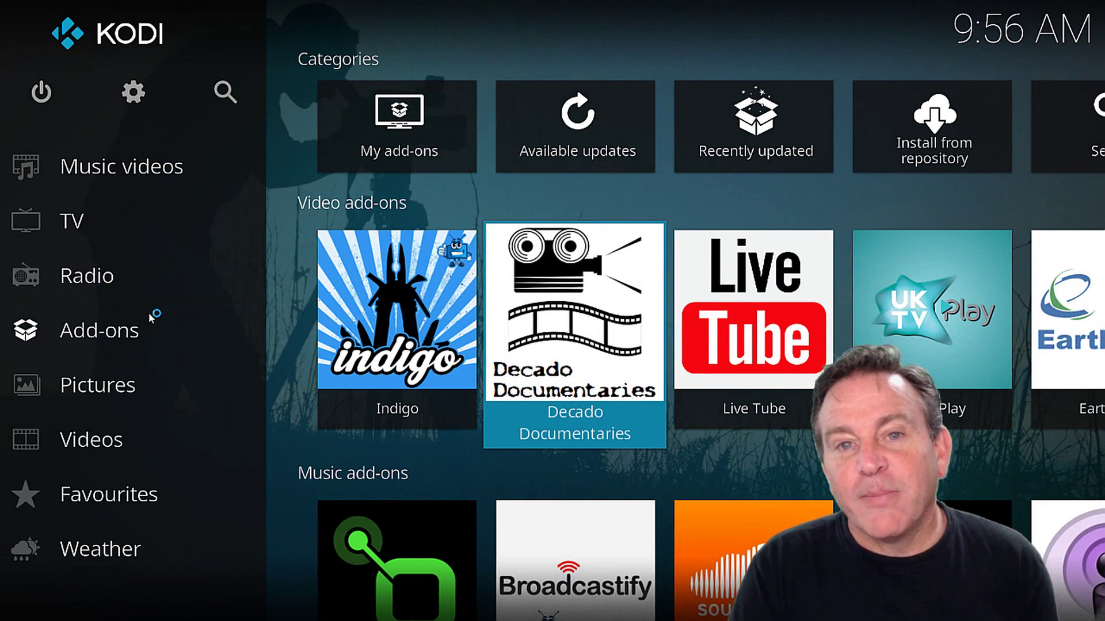
{"action": "key", "text": "Right"}
{"action": "key", "text": "Right"}
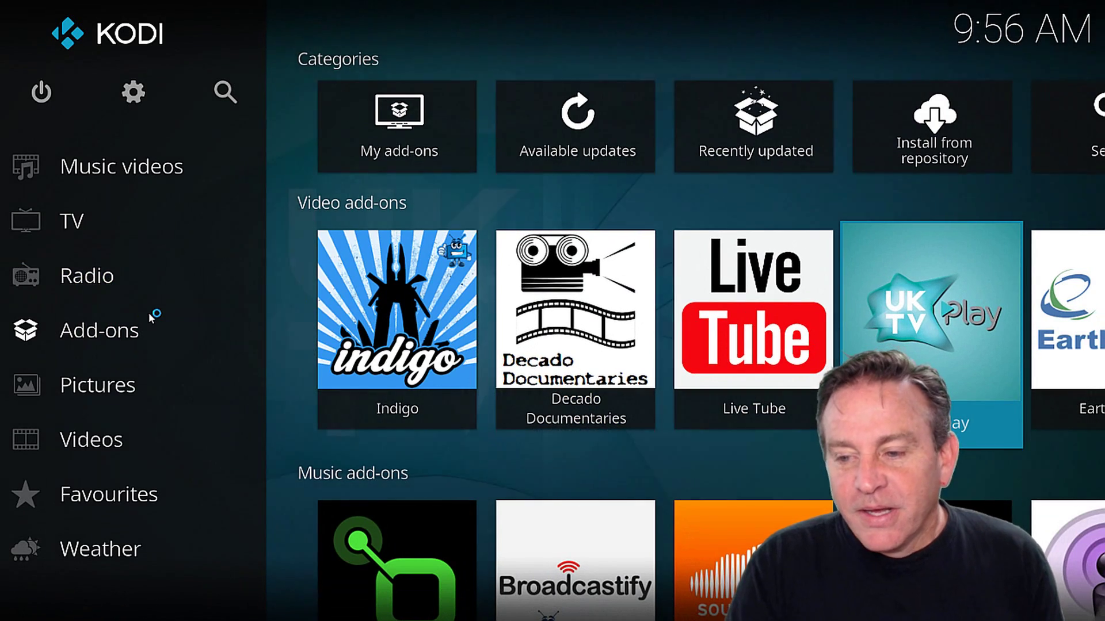
{"action": "key", "text": "Right"}
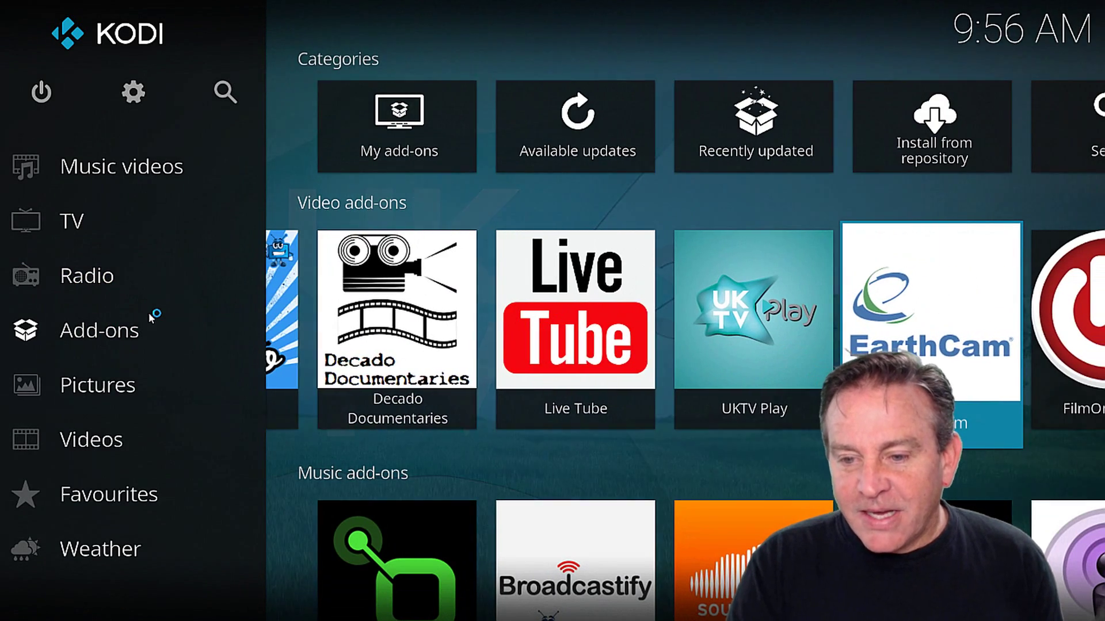
{"action": "key", "text": "Right"}
{"action": "key", "text": "Right"}
{"action": "key", "text": "Right"}
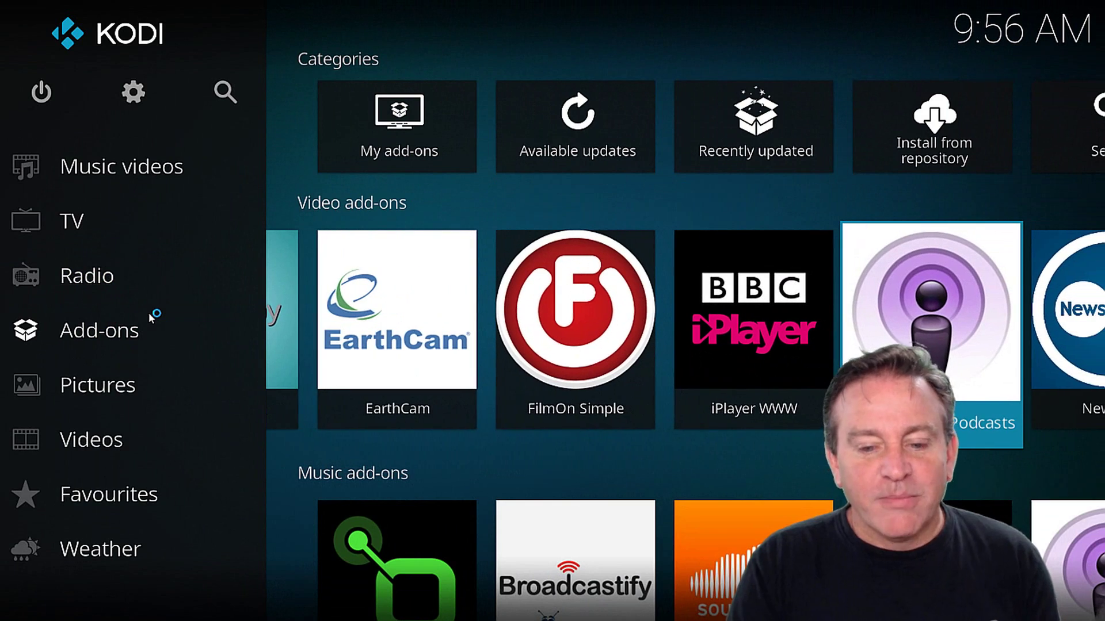
{"action": "key", "text": "Right"}
{"action": "key", "text": "Right"}
{"action": "key", "text": "Right"}
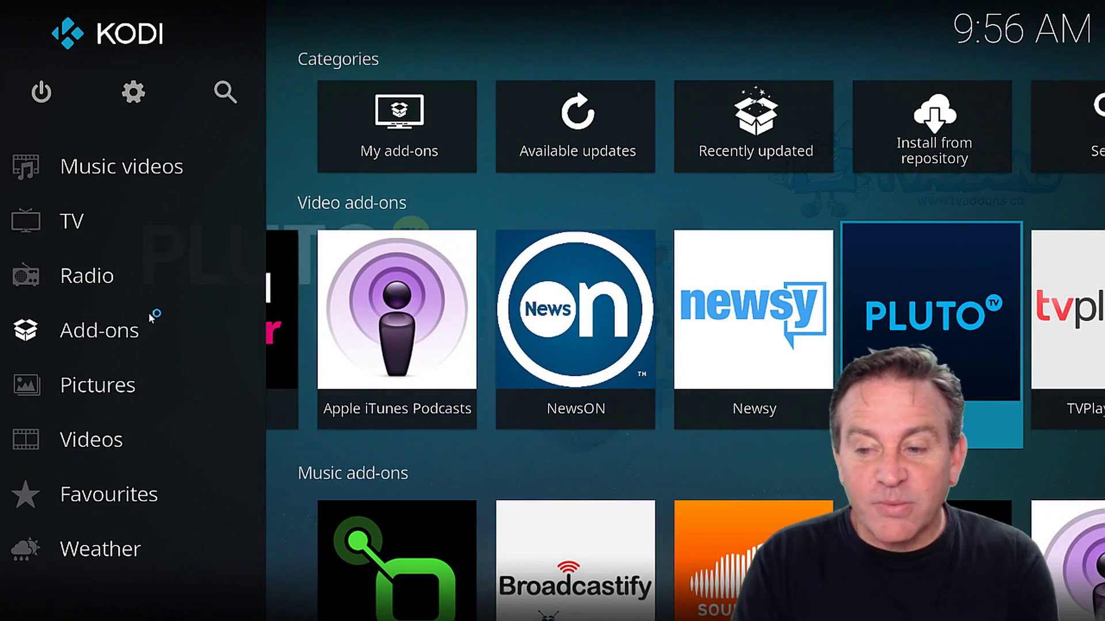
{"action": "key", "text": "Left"}
{"action": "key", "text": "Right"}
{"action": "key", "text": "Right"}
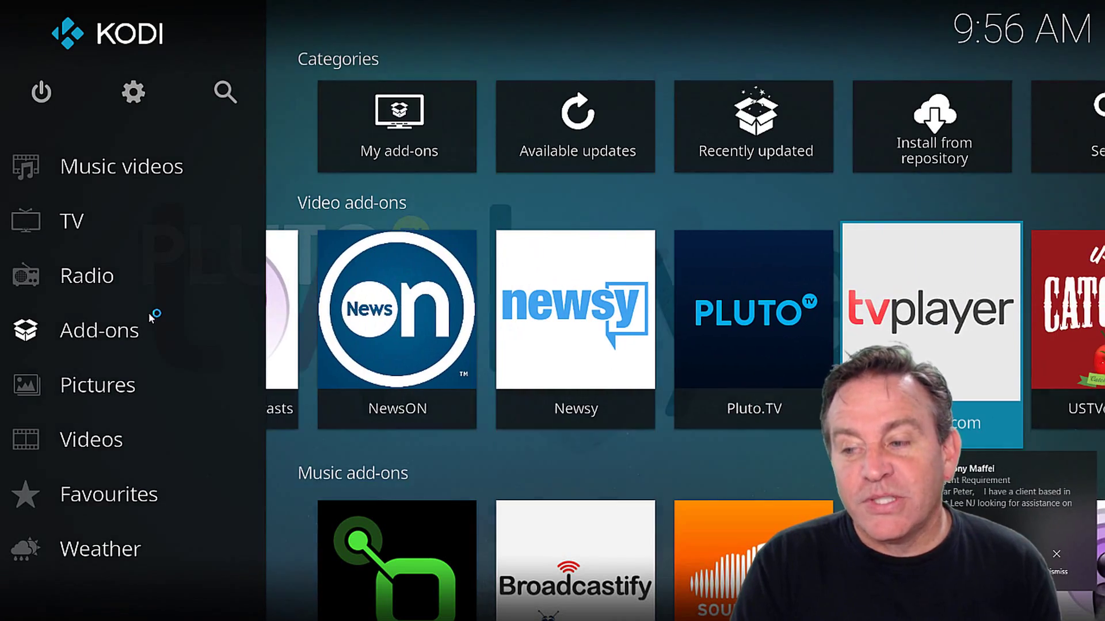
{"action": "key", "text": "Right"}
{"action": "key", "text": "Right"}
{"action": "key", "text": "Right"}
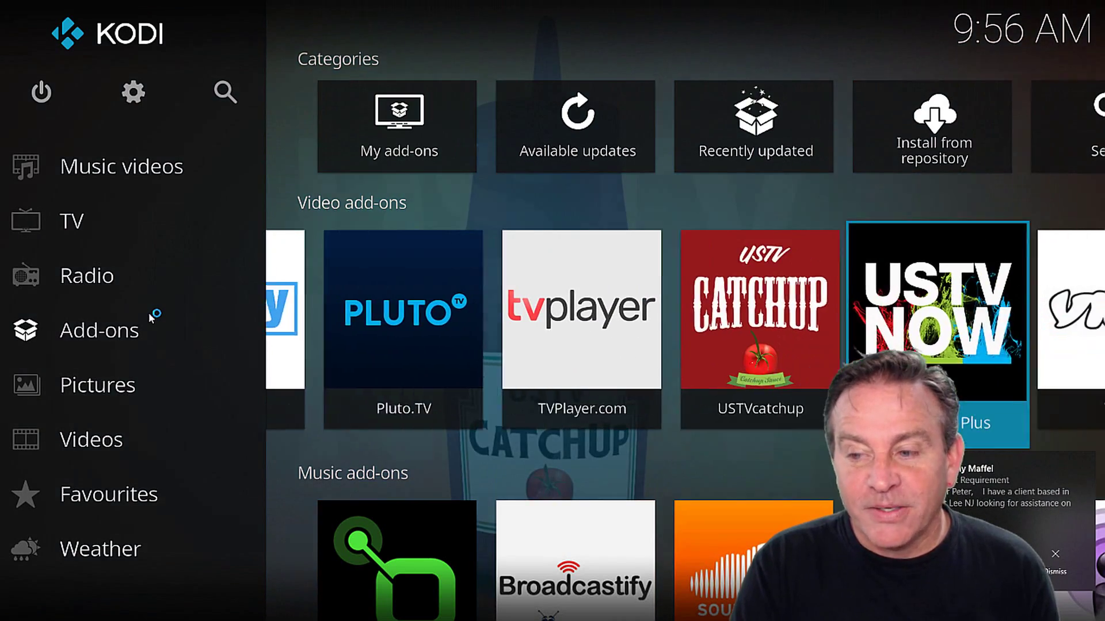
Step: Open the Newsy video add-on and start its Watch Live stream
{"action": "key", "text": "Left"}
{"action": "key", "text": "Left"}
{"action": "key", "text": "Left"}
{"action": "key", "text": "Left"}
{"action": "key", "text": "Left"}
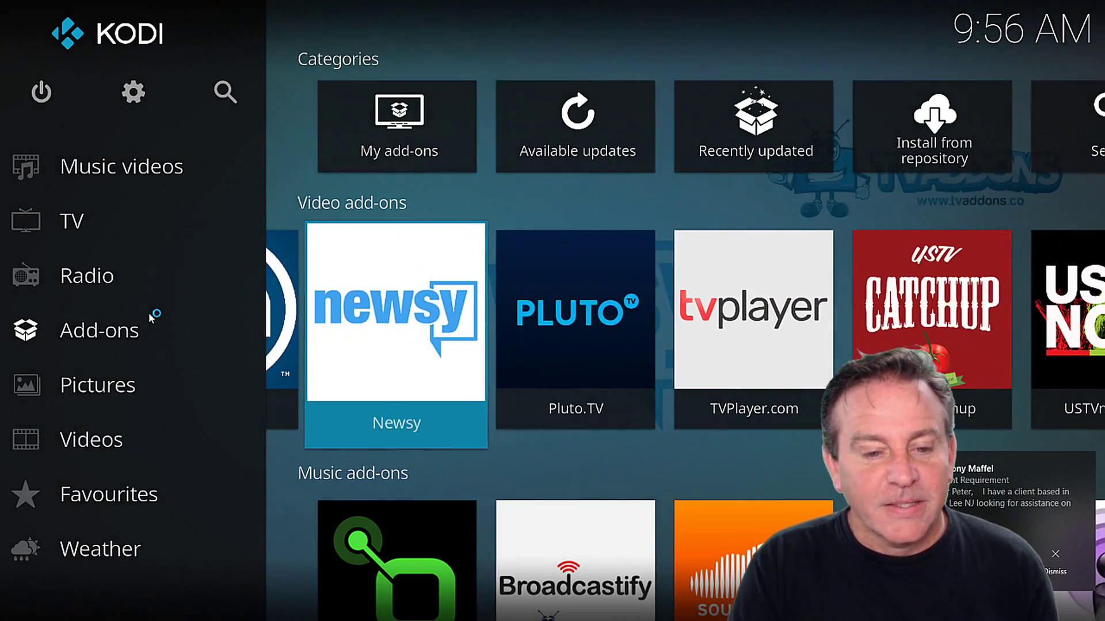
{"action": "key", "text": "Return"}
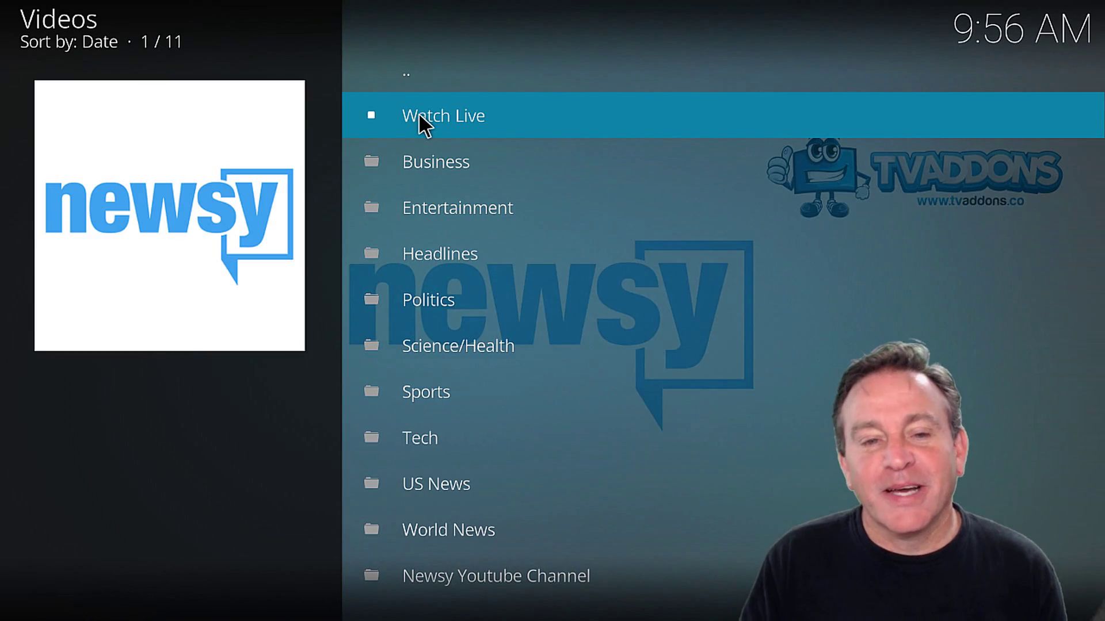
{"action": "left_click", "coordinate": [420, 117]}
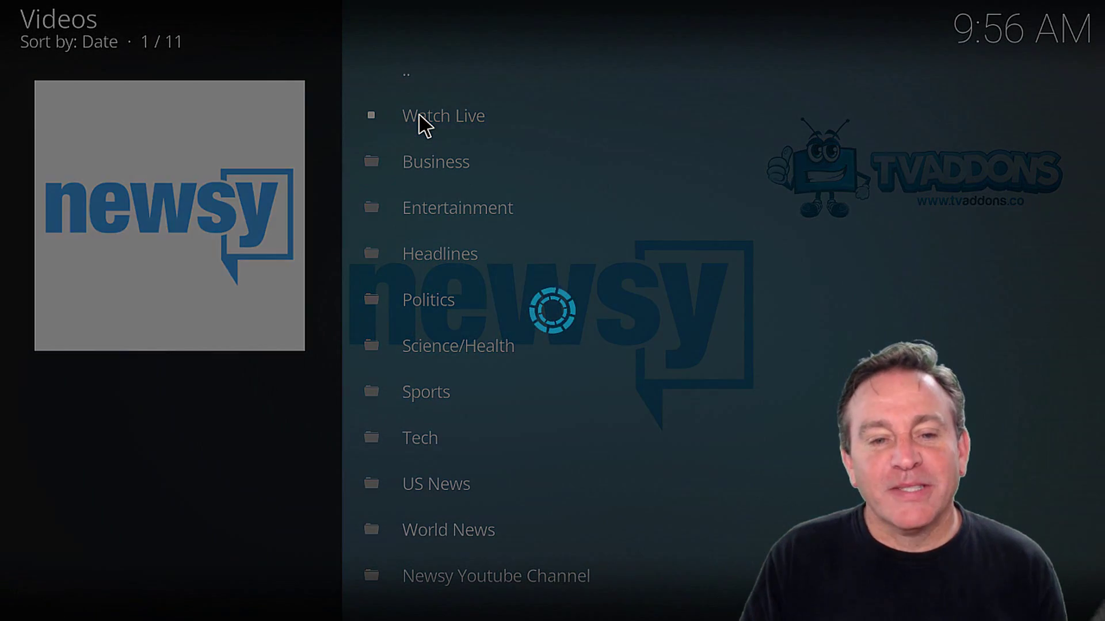